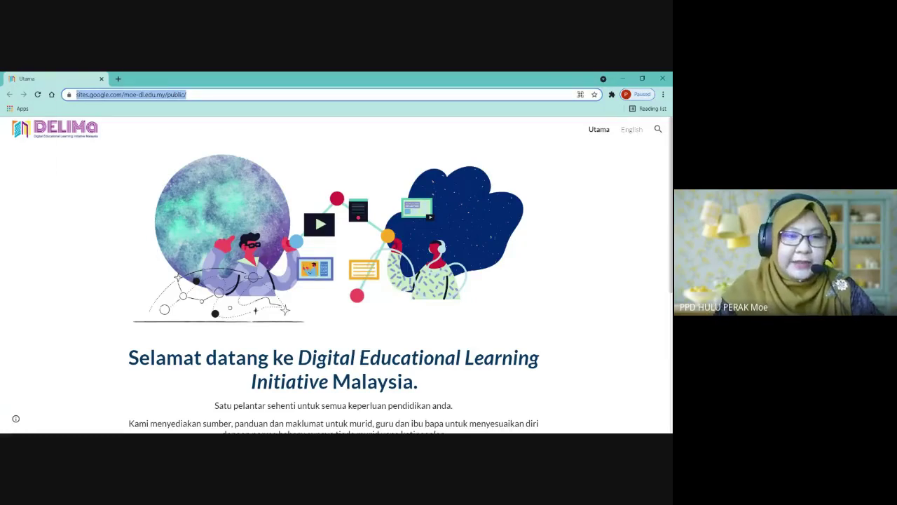
text(www)
key(BackSpace)
key(BackSpace)
key(BackSpace)
text(ww)
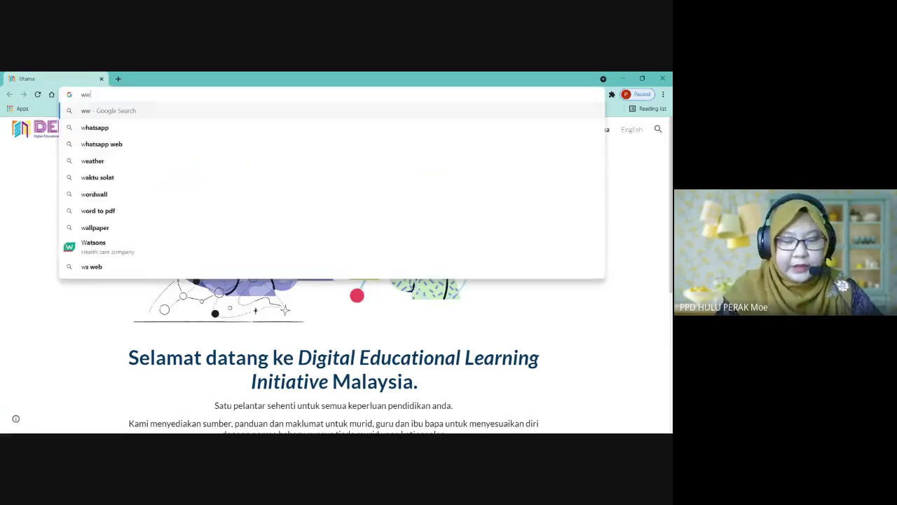
text(w.yo)
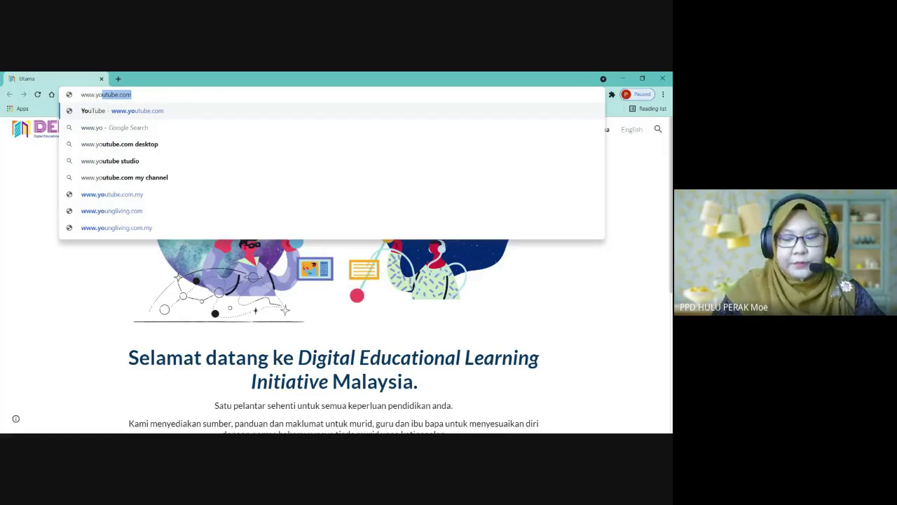
key(Return)
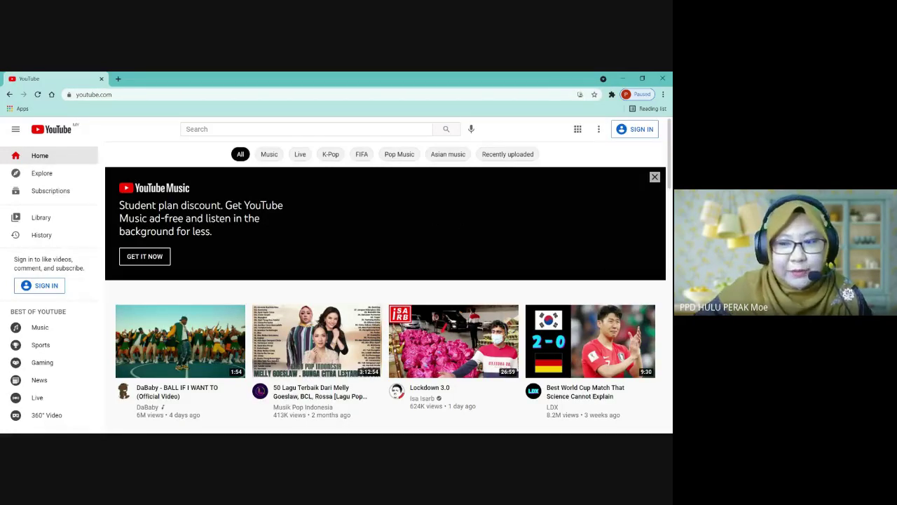
click(655, 176)
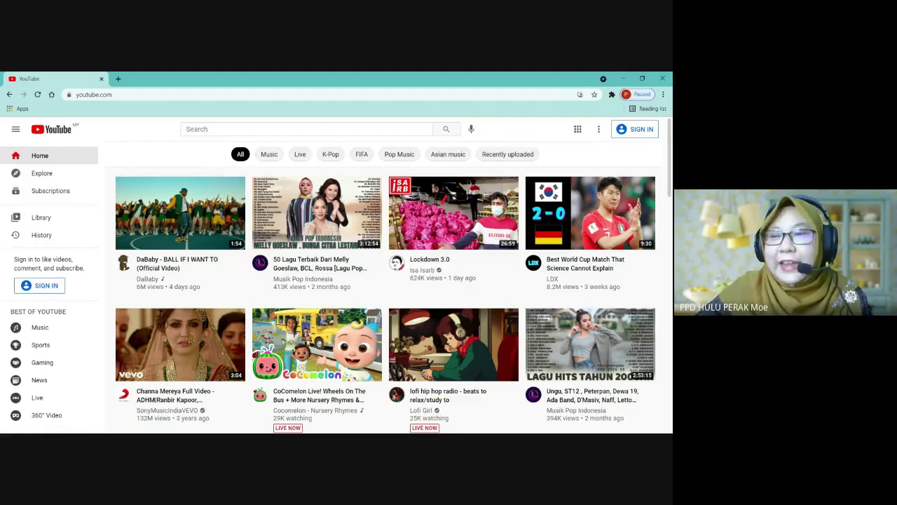
click(640, 130)
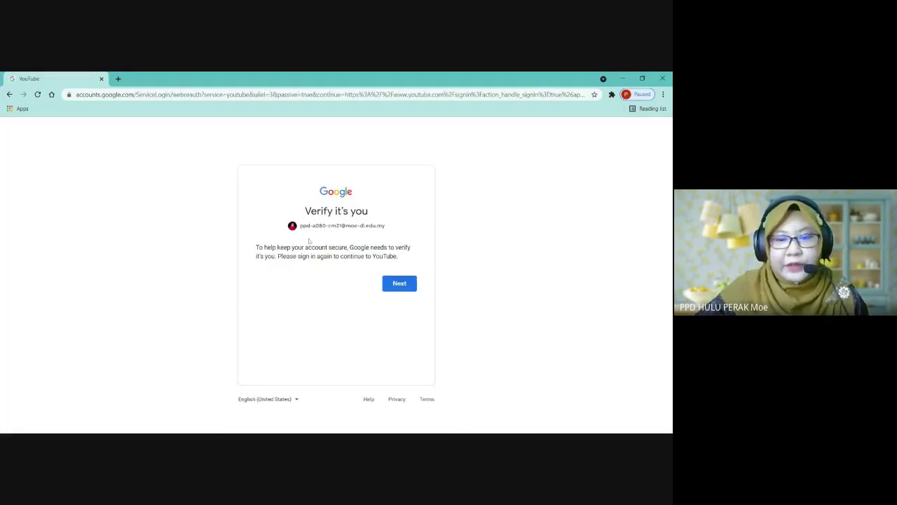
Confirm the account on 'Verify it's you' by entering its password
click(397, 284)
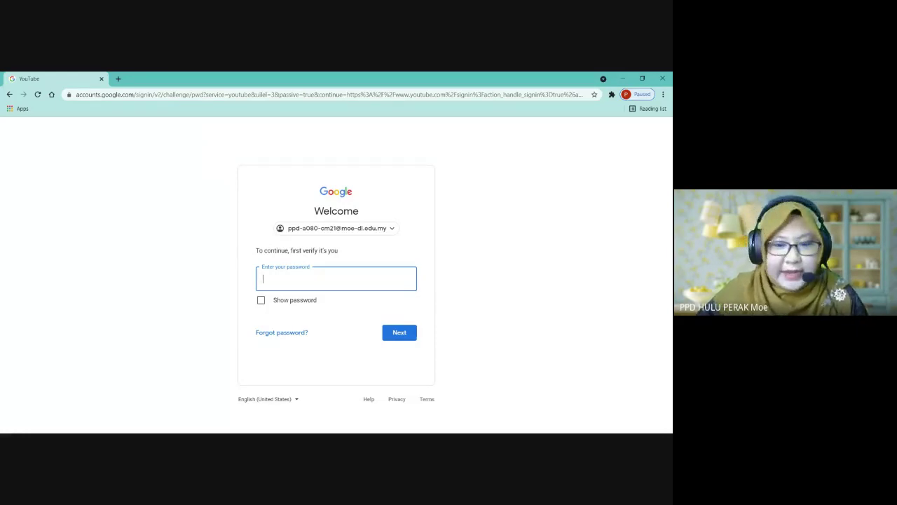
text(*******)
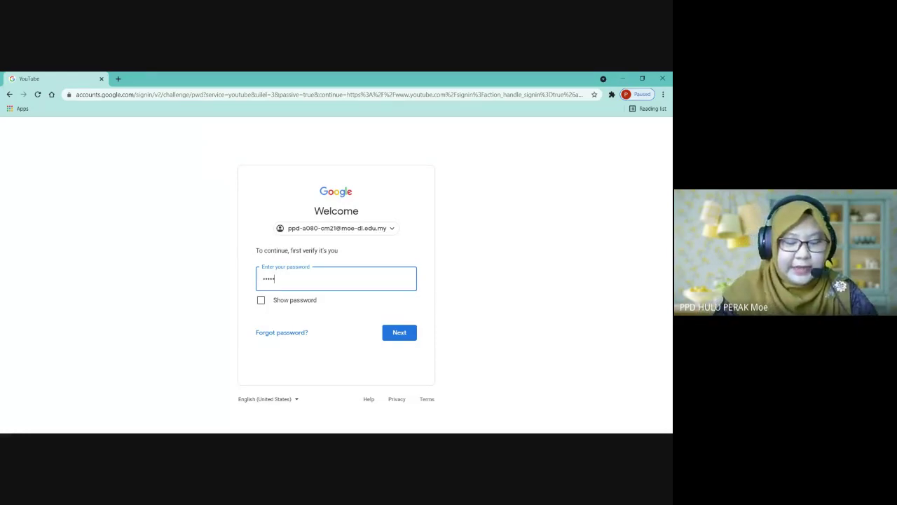
text(****)
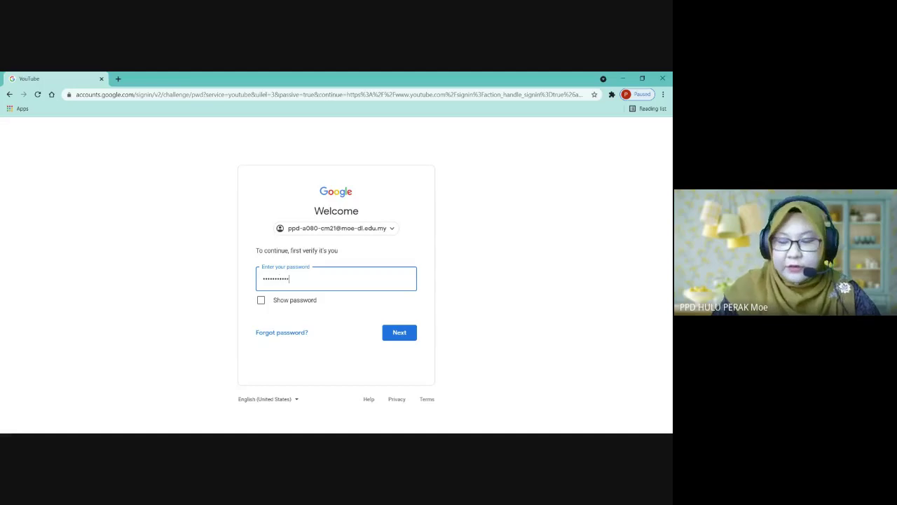
click(399, 335)
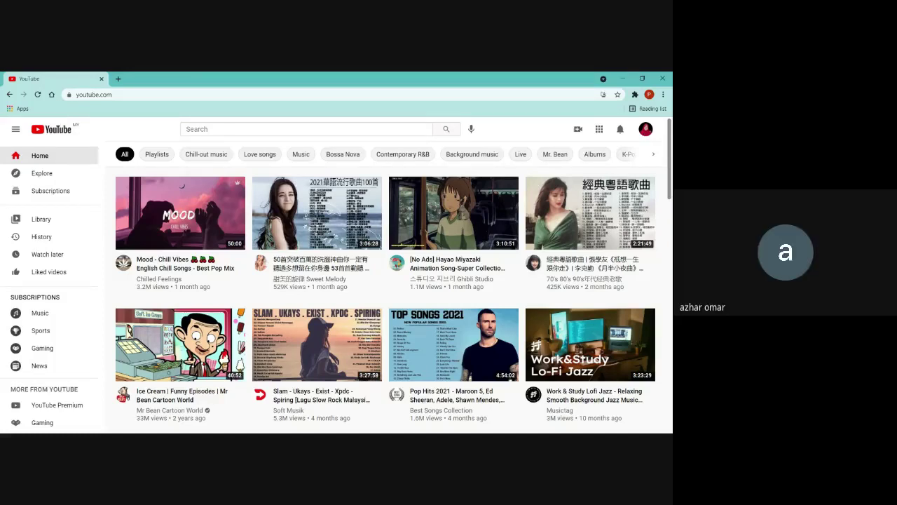
Choose Create a channel from the account avatar menu
click(645, 131)
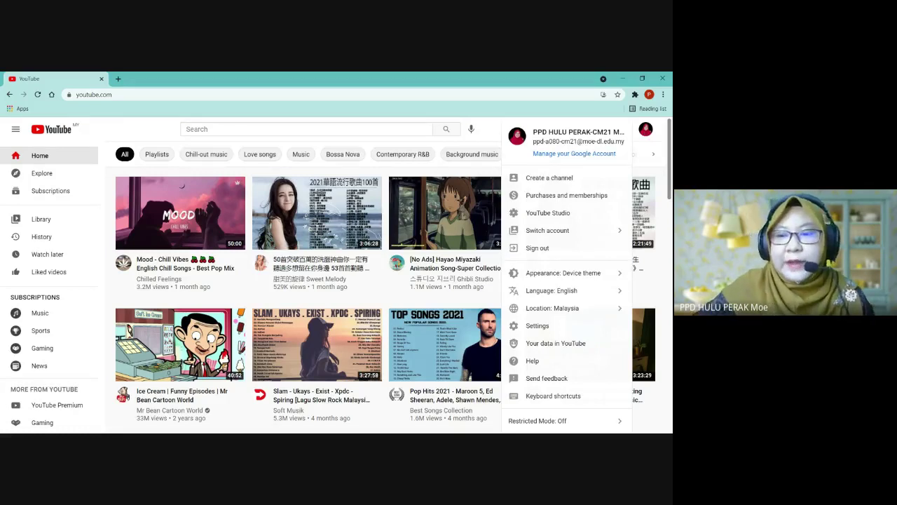
click(547, 180)
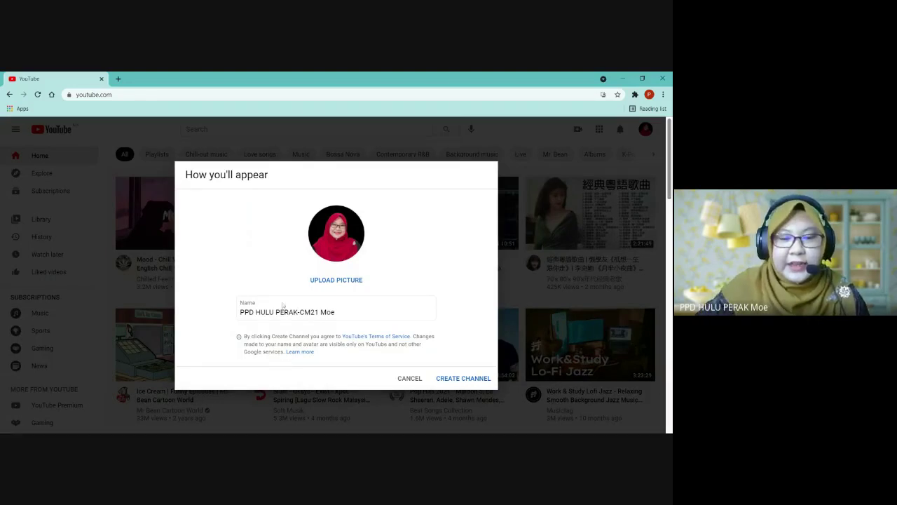
Replace the pre-filled Name with the user's chosen personal name and create the channel
click(284, 312)
drag(336, 312, 210, 314)
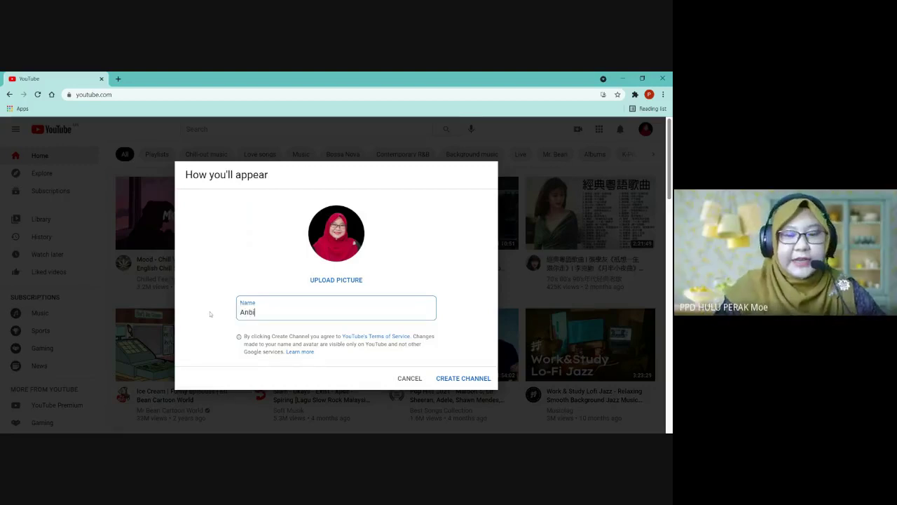
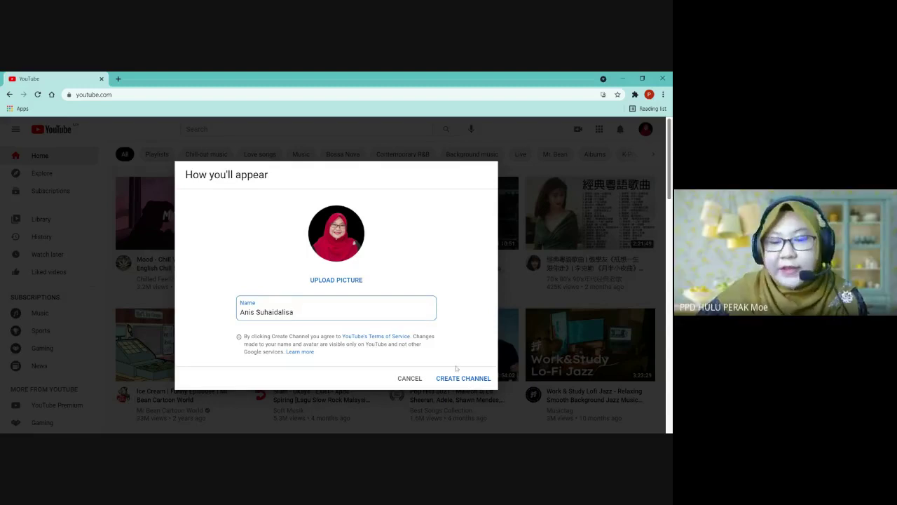
click(457, 378)
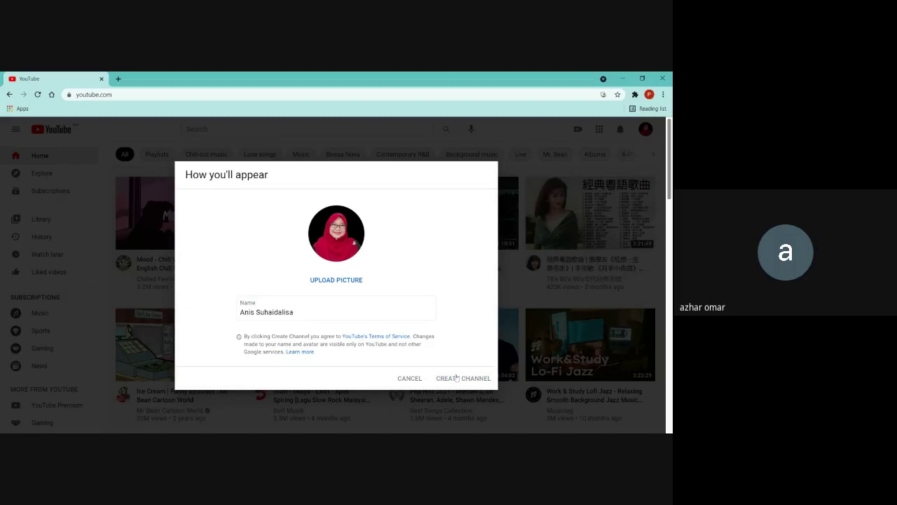
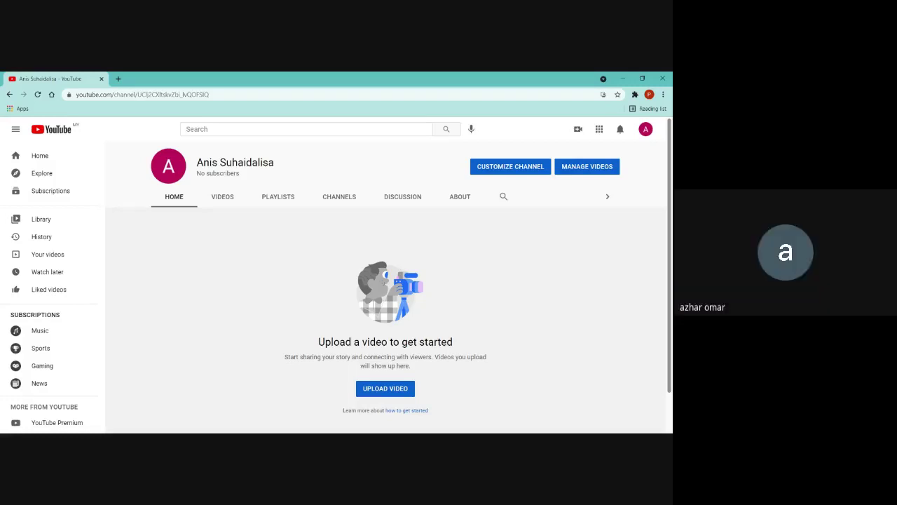
Begin uploading GM.mp4 as a new video, dismissing the Studio welcome popup
click(385, 390)
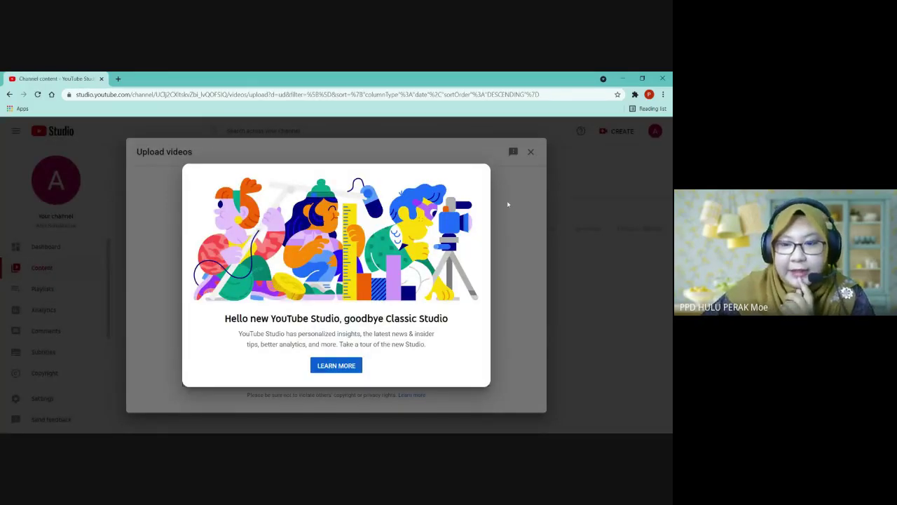
click(513, 329)
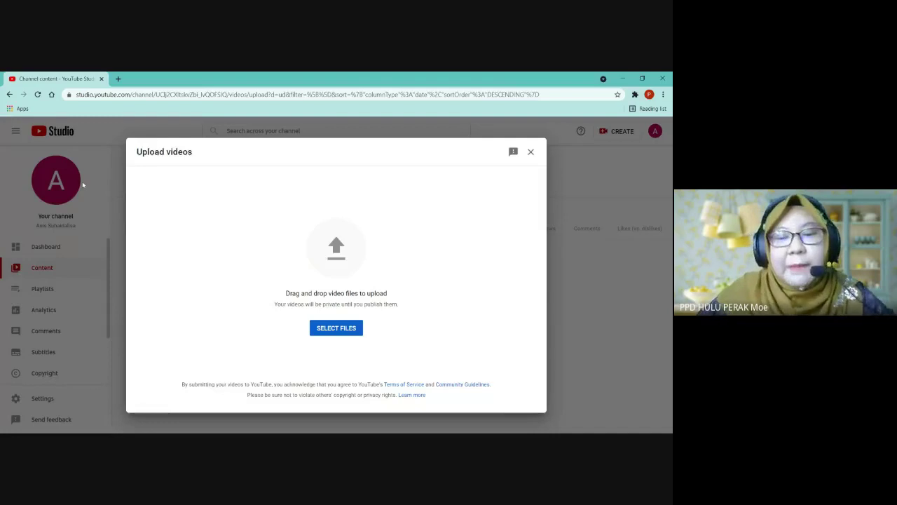
click(339, 335)
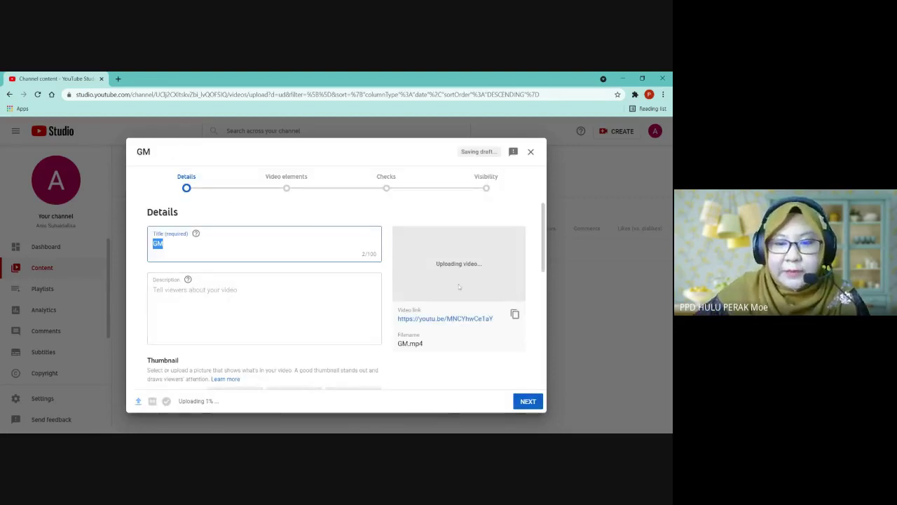
Change the video title from 'GM' to 'Google Meet'
scroll(351, 308, down, 1)
scroll(351, 308, up, 1)
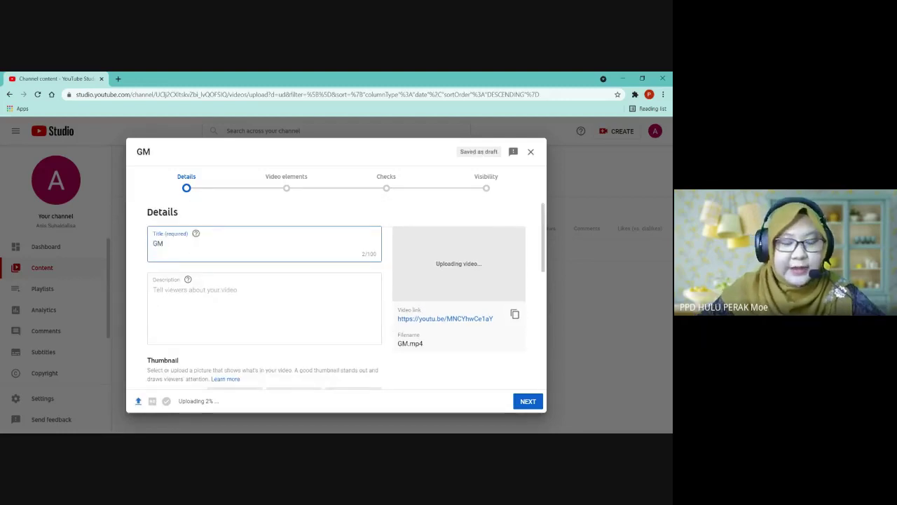
key(BackSpace)
text(oogle Meet)
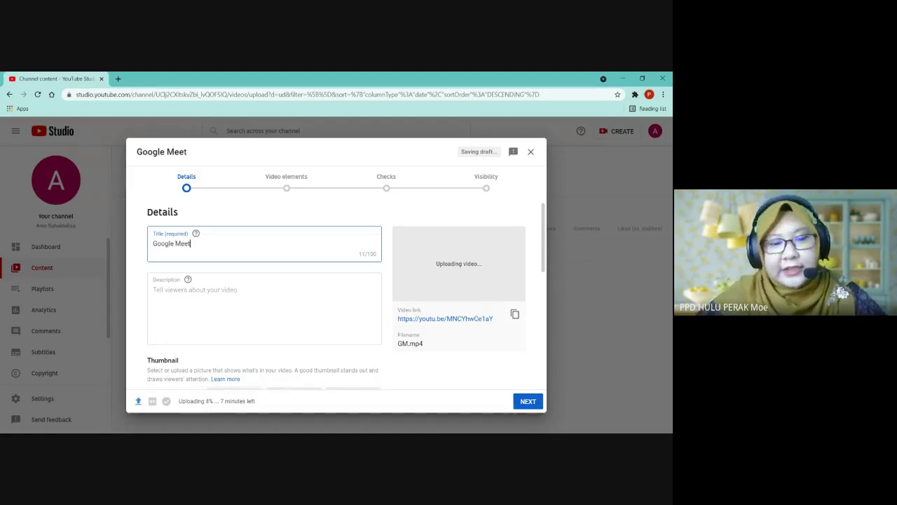
Write the description 'USTP membawakan pada anda cara-cara menjadi google meet.'
click(195, 290)
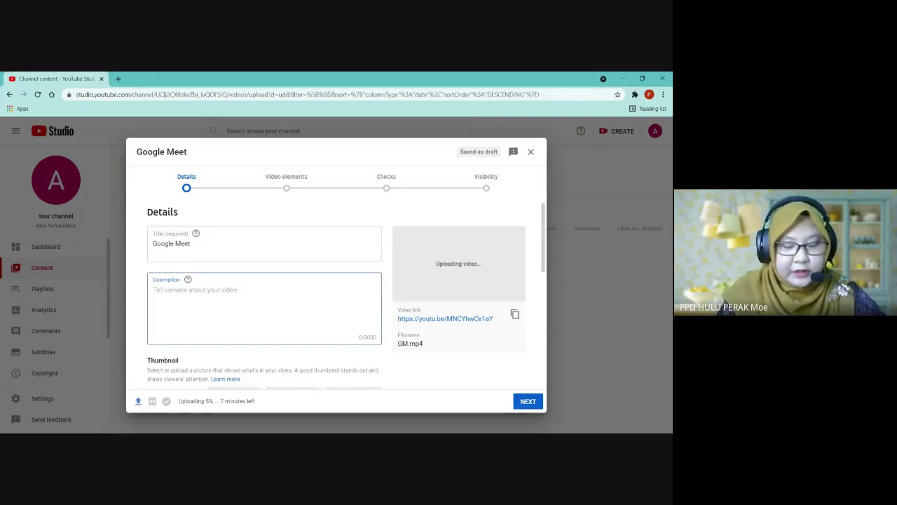
text(USTP membaa)
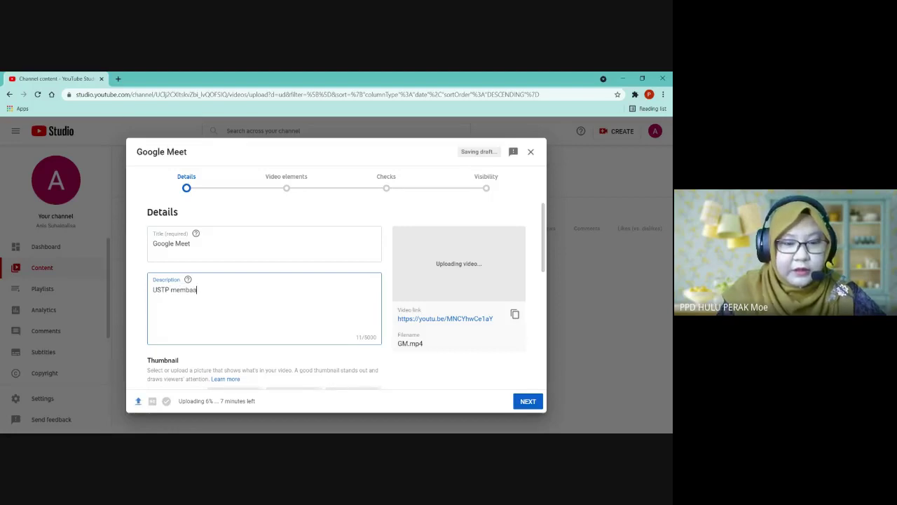
key(BackSpace)
text(wakan [pa)
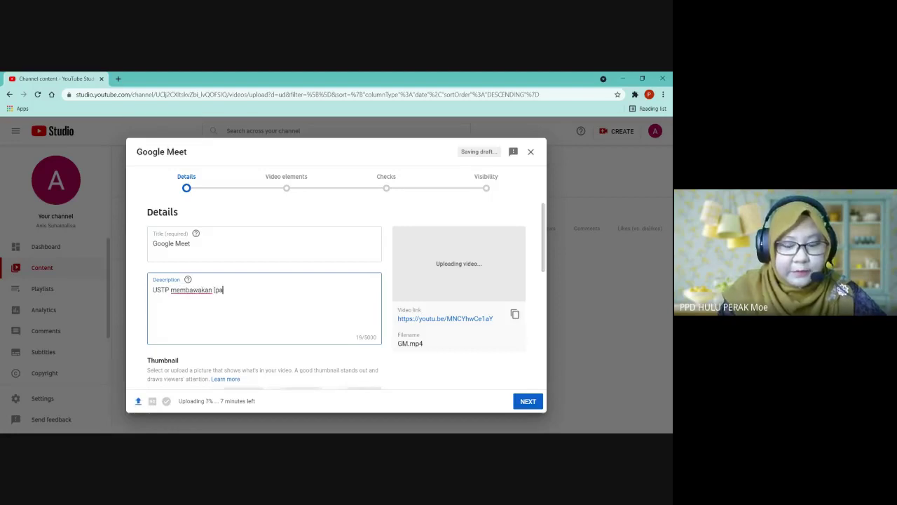
key(BackSpace)
key(BackSpace)
key(BackSpace)
text(pada anda)
text( di google me)
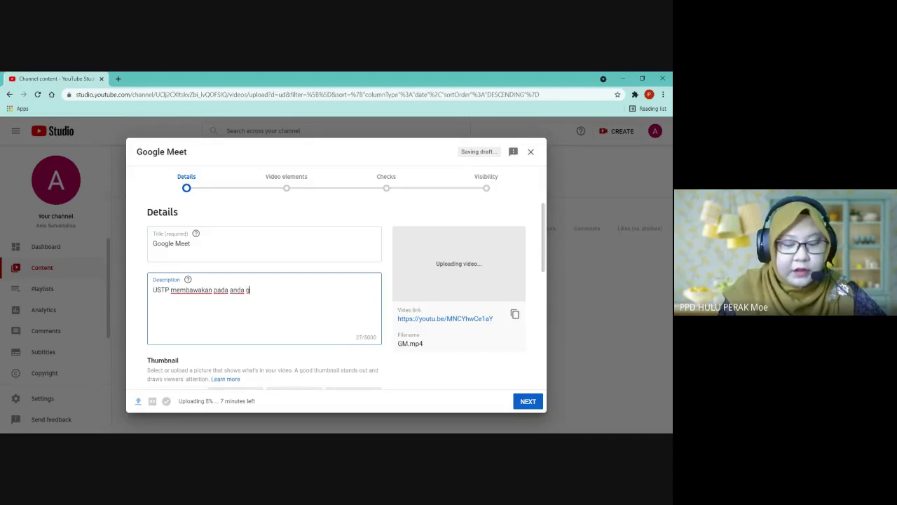
text(et)
click(246, 290)
text(cara-cara men)
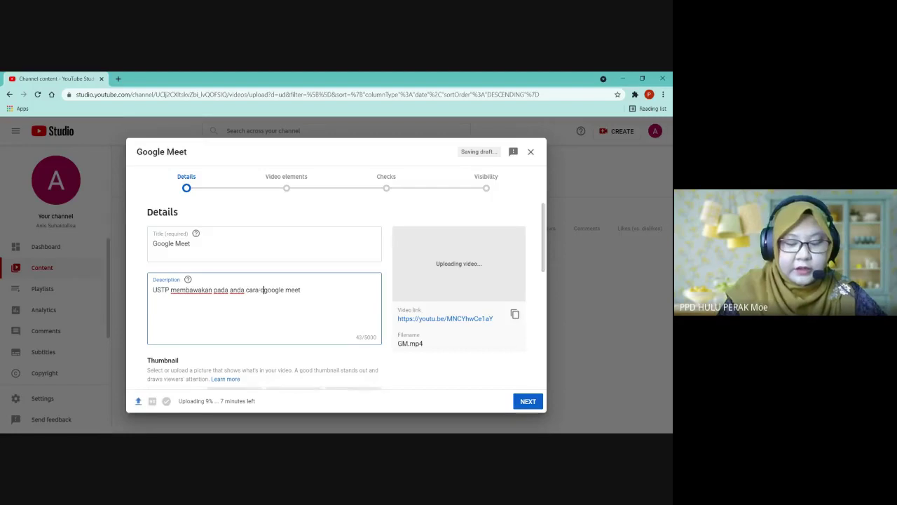
text(jadi)
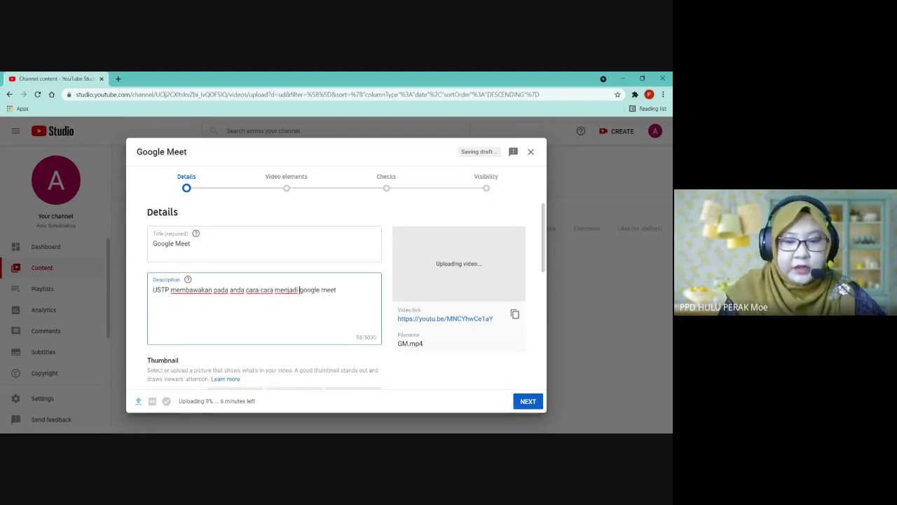
click(336, 289)
text(.)
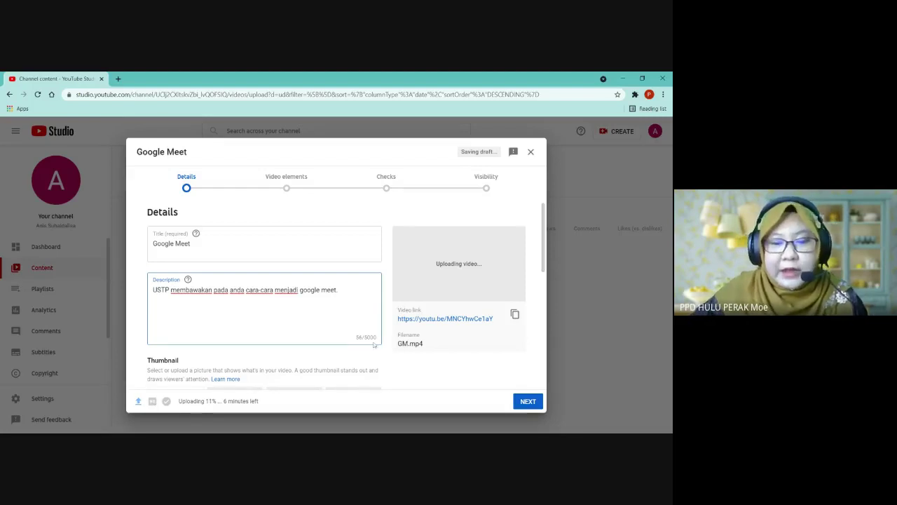
scroll(374, 344, down, 1)
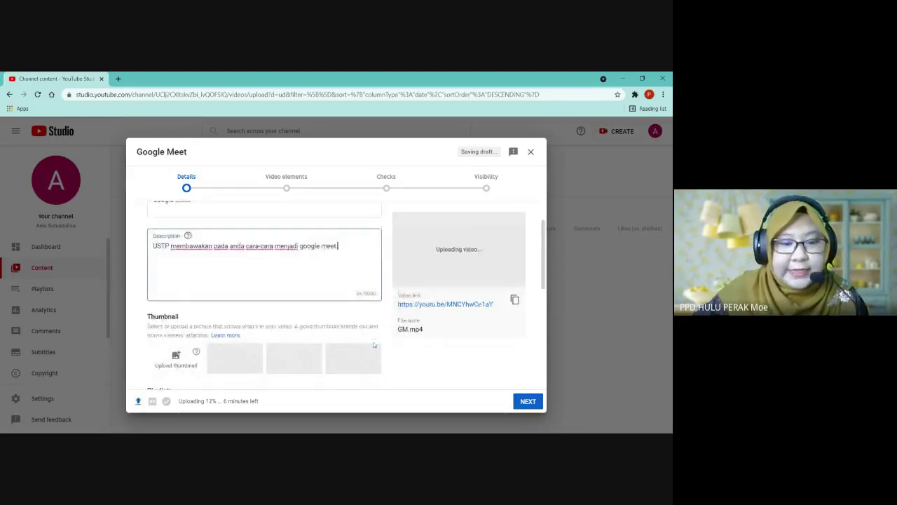
scroll(374, 345, down, 1)
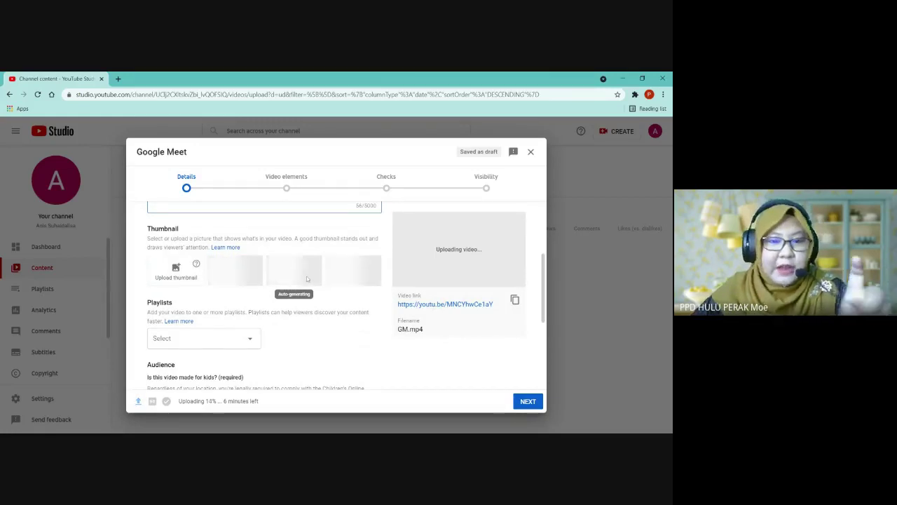
Try adding a custom thumbnail, then start phone verification to unlock it
click(177, 270)
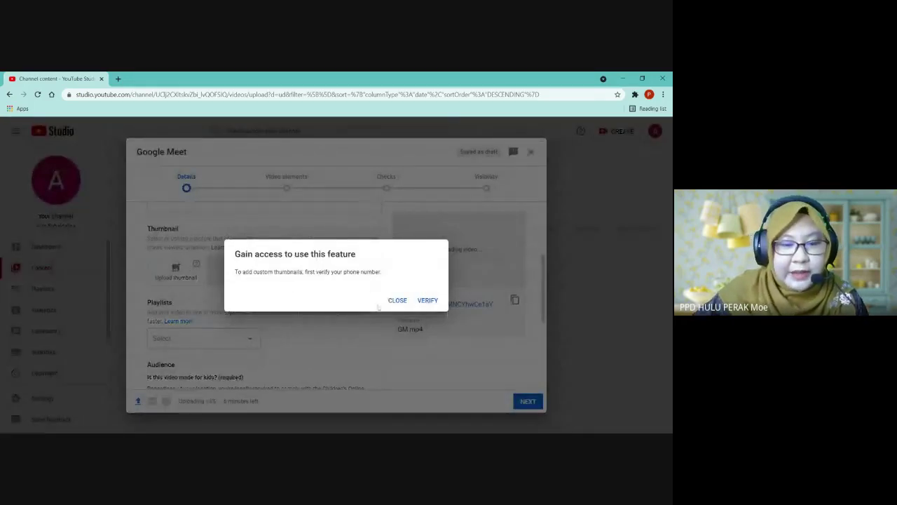
click(397, 300)
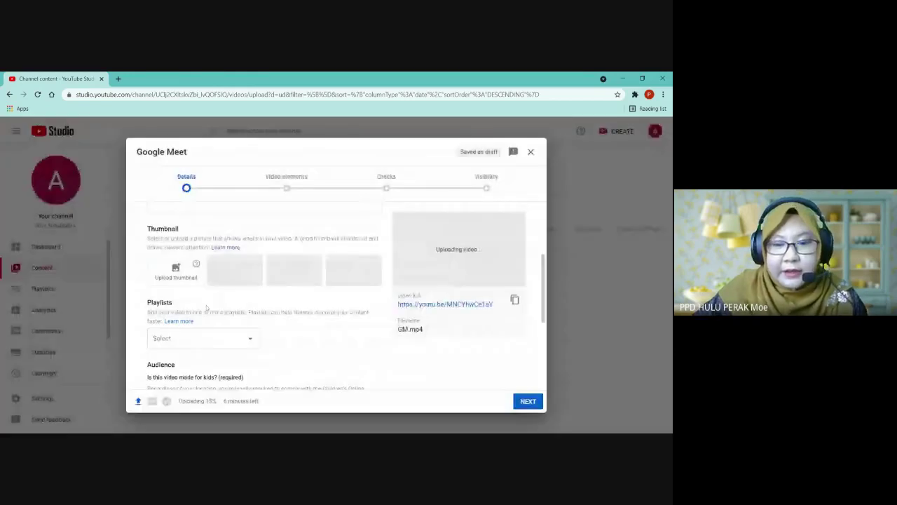
click(176, 272)
click(430, 301)
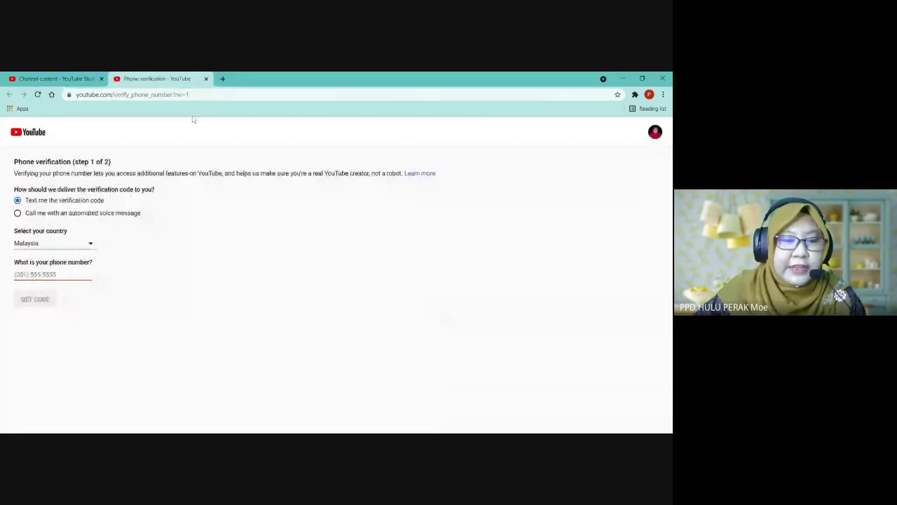
Verify the account's Malaysian phone number with the texted code, then return to Studio
click(53, 243)
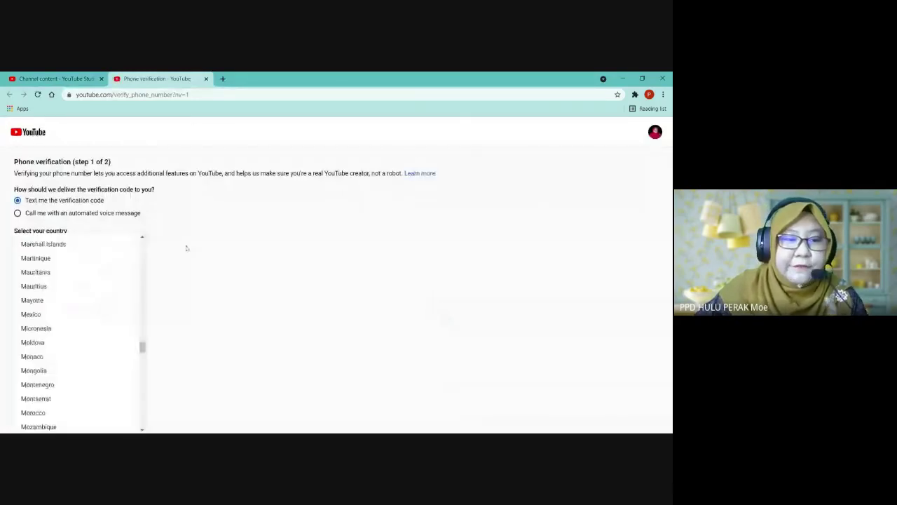
click(185, 248)
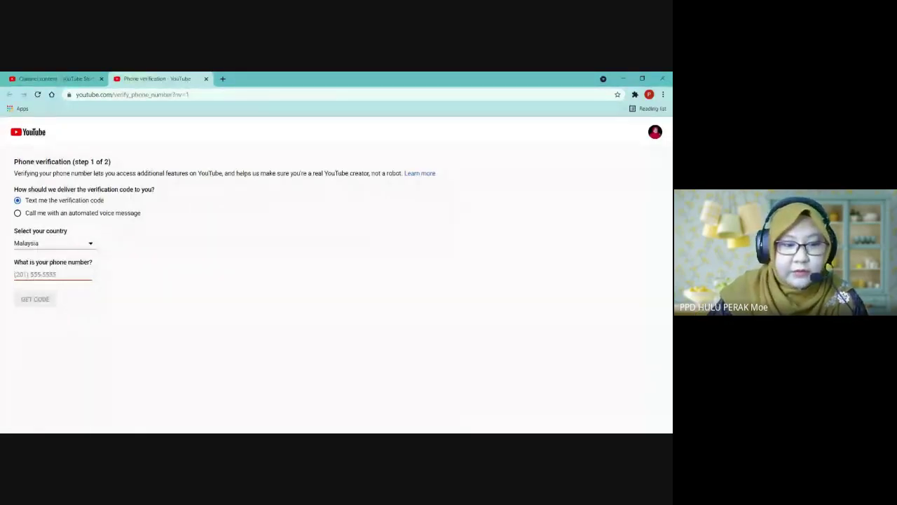
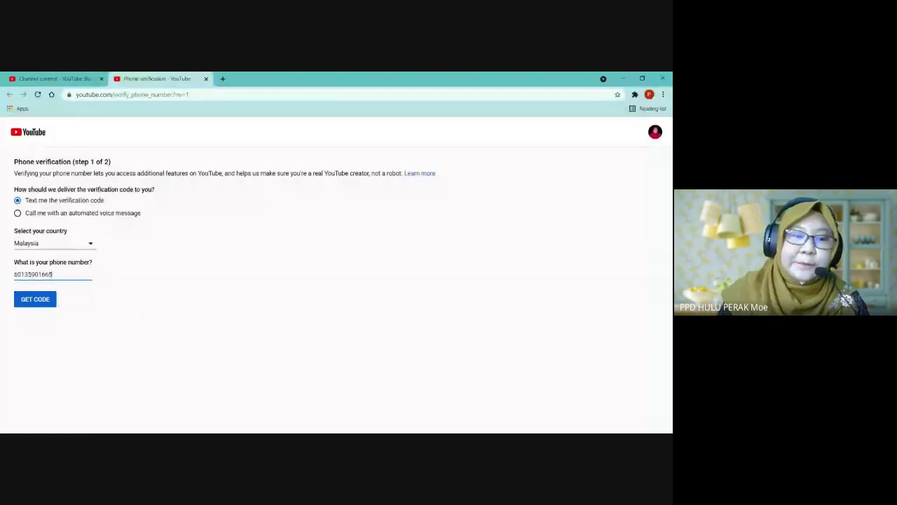
click(44, 300)
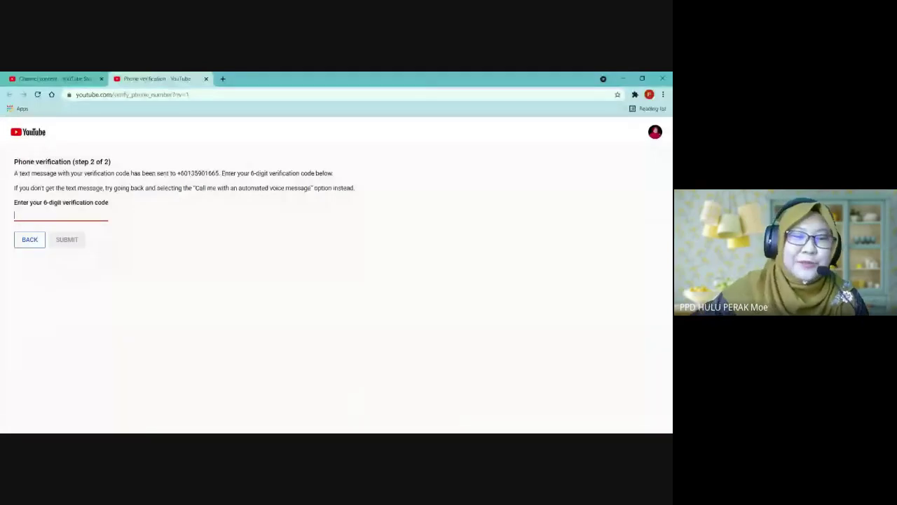
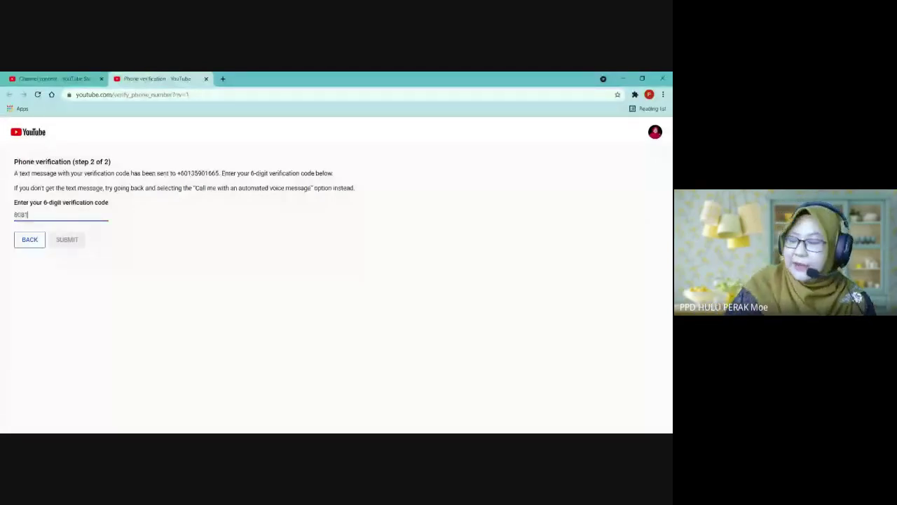
click(67, 243)
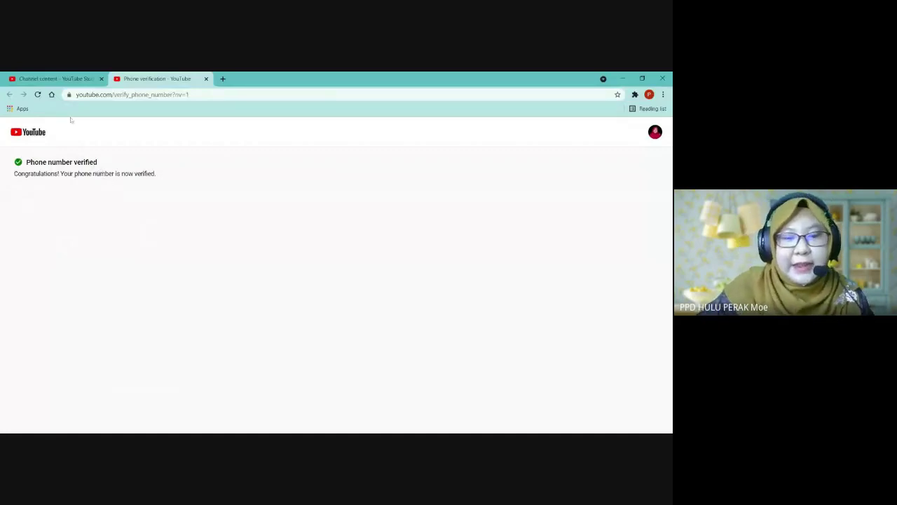
click(57, 78)
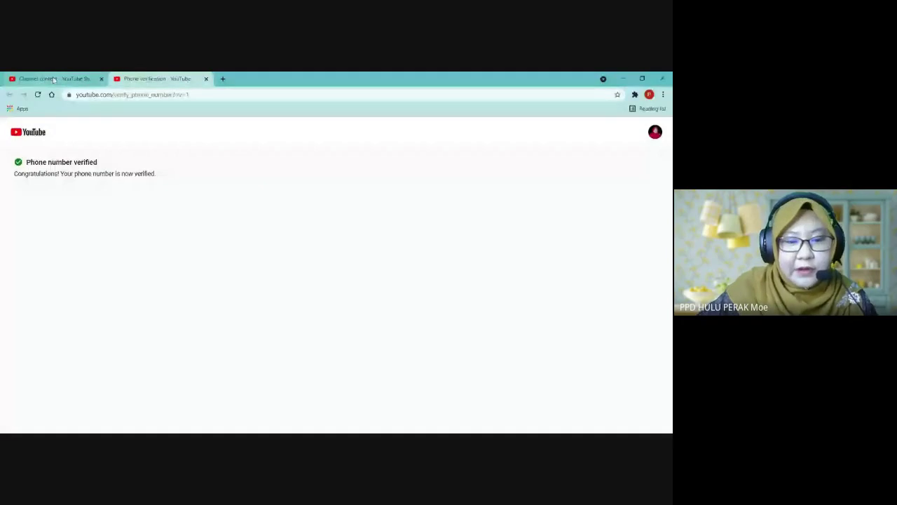
Retry the custom thumbnail in Studio, dismiss the access notice, and scroll to Audience
click(53, 79)
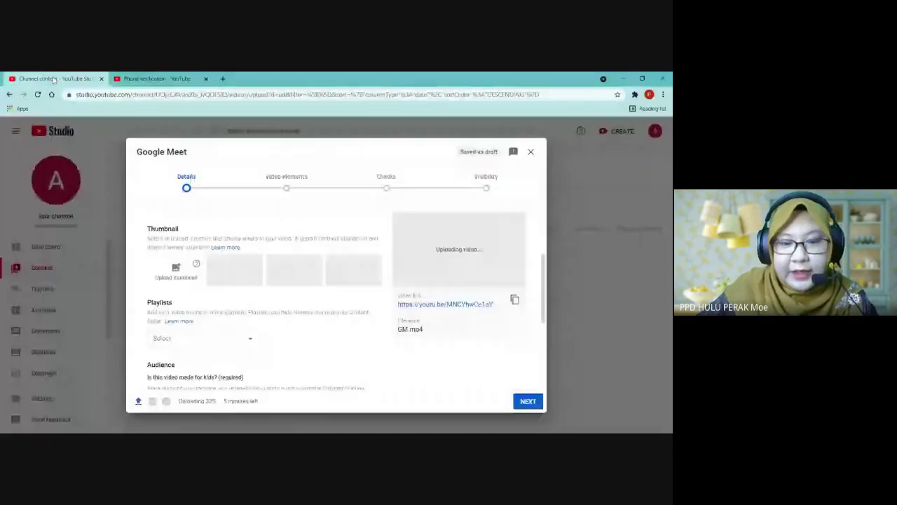
click(184, 267)
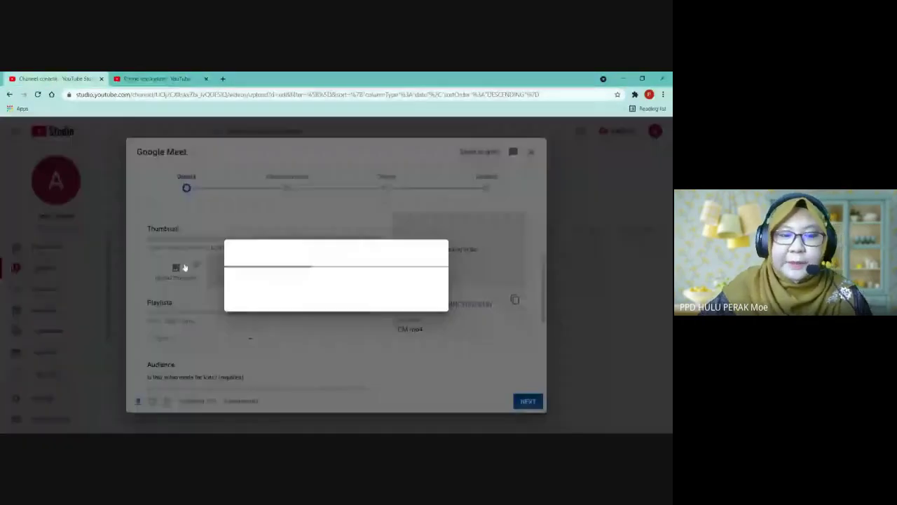
click(428, 300)
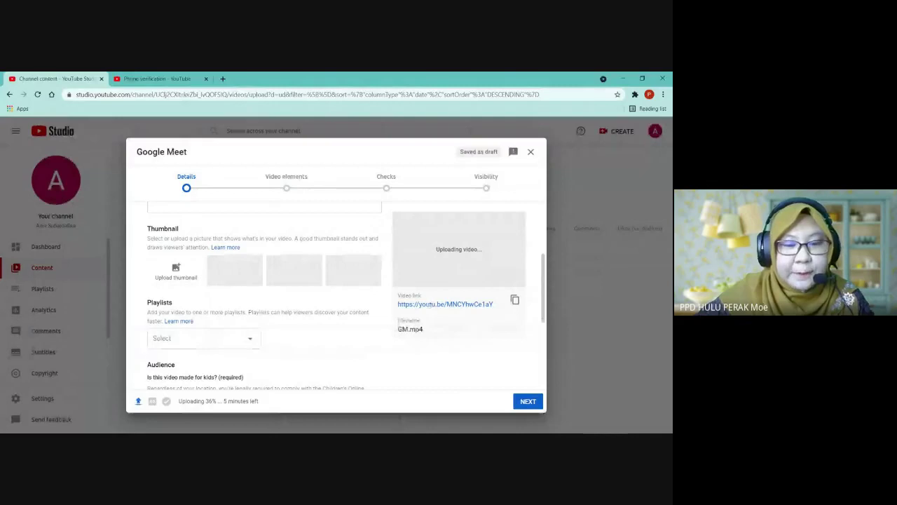
scroll(249, 299, down, 1)
scroll(250, 299, down, 2)
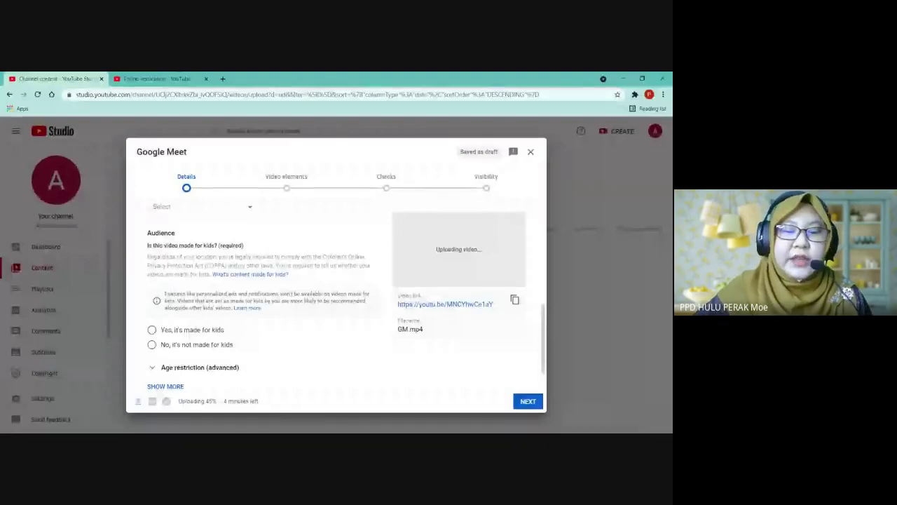
Select 'No, it's not made for kids', collapse Age restriction, and return to Thumbnail
click(152, 345)
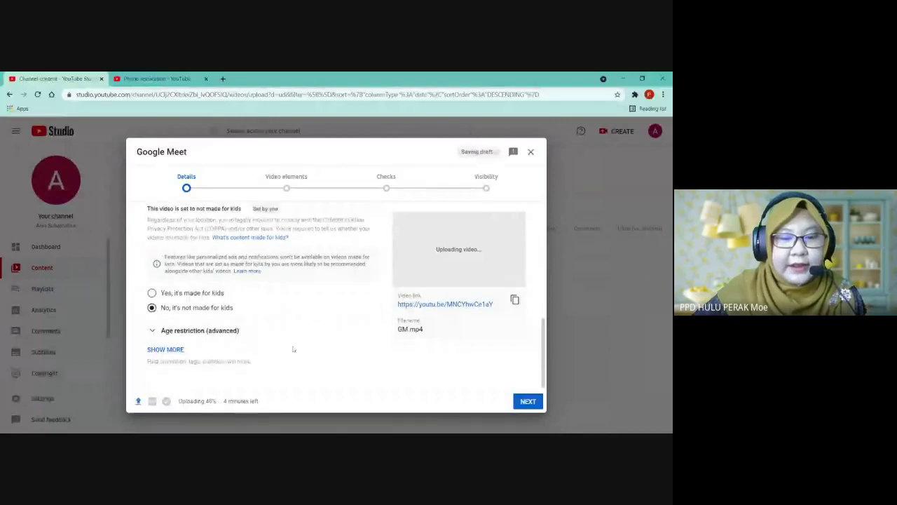
click(286, 334)
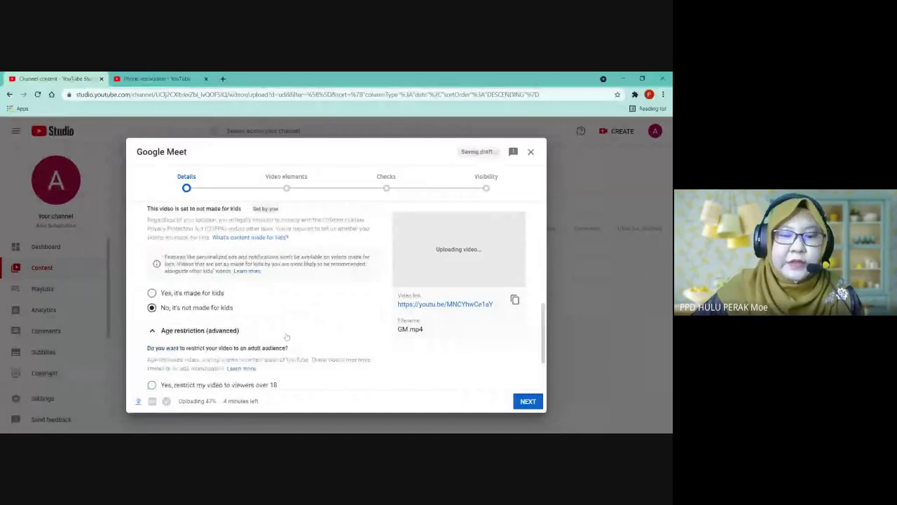
scroll(287, 338, down, 1)
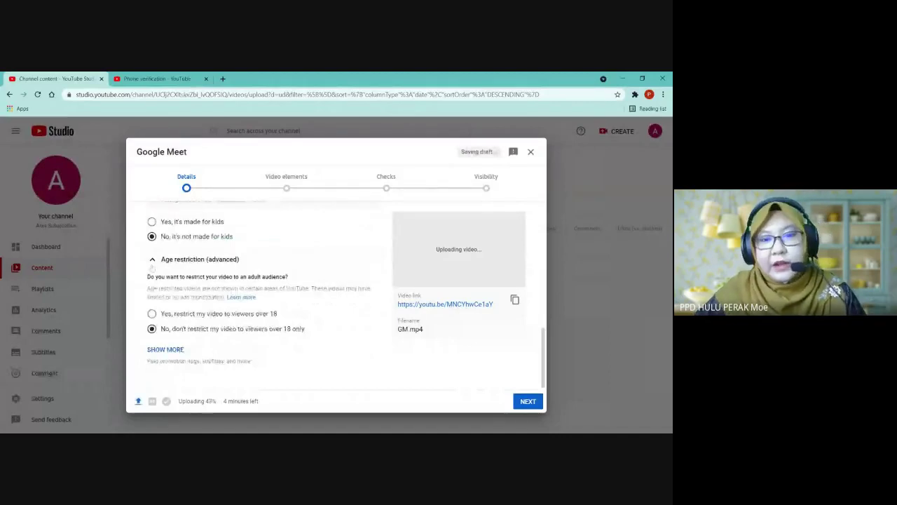
click(152, 259)
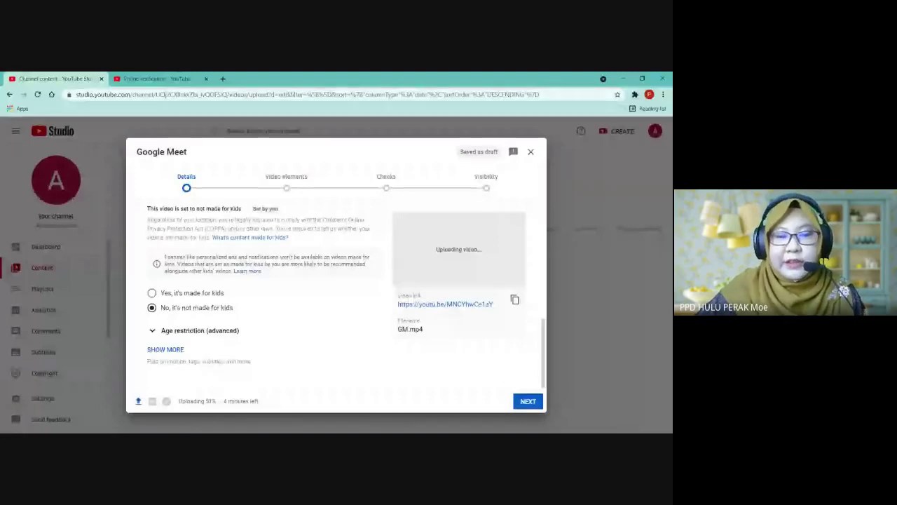
scroll(256, 332, up, 1)
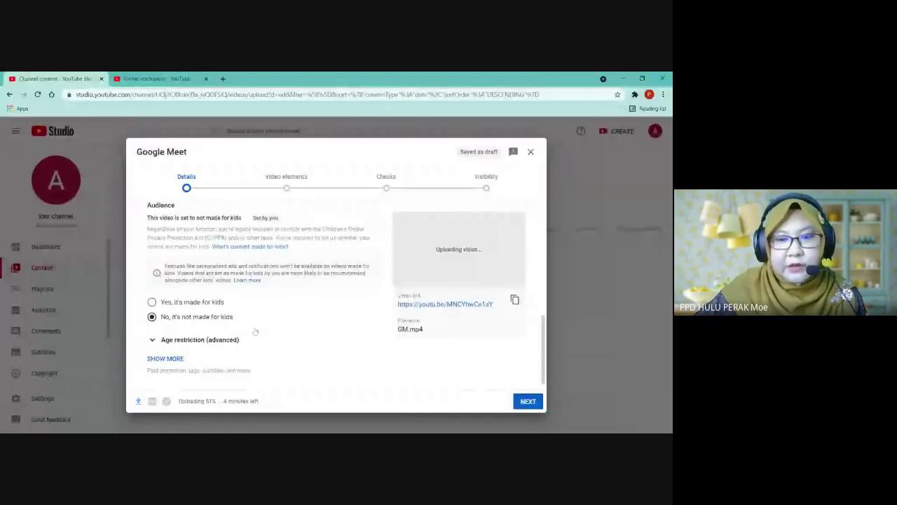
scroll(211, 301, up, 3)
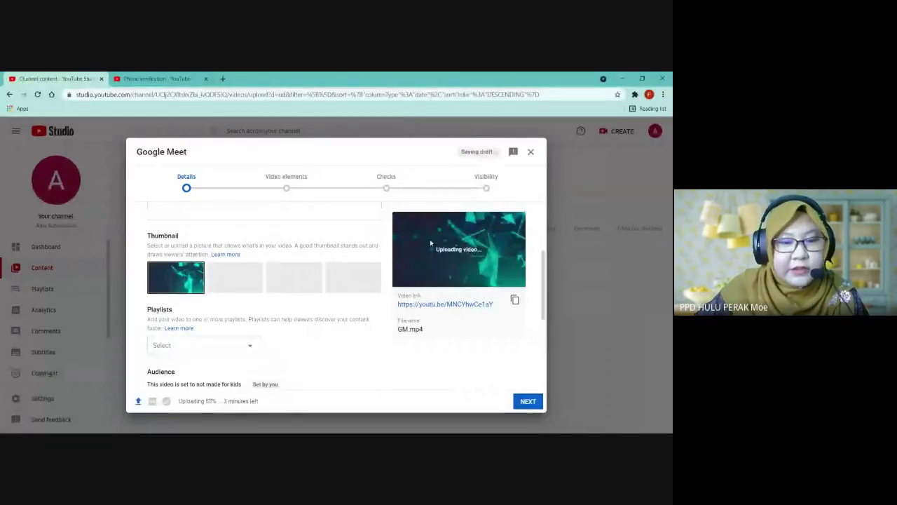
Use the first auto-generated thumbnail and advance to Video elements
click(198, 270)
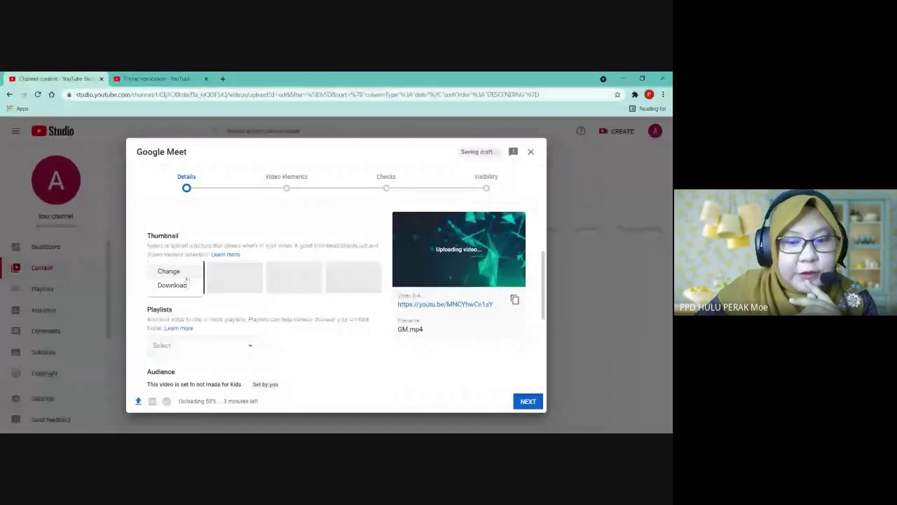
click(186, 282)
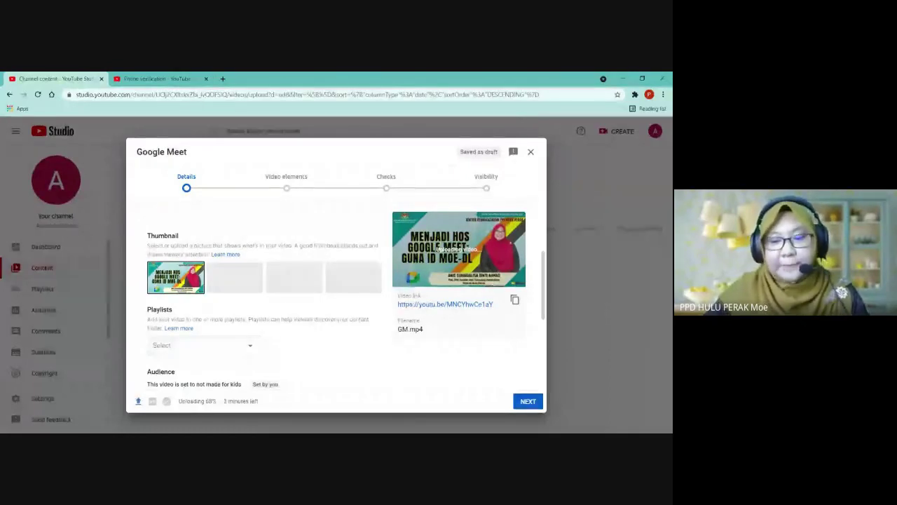
click(533, 406)
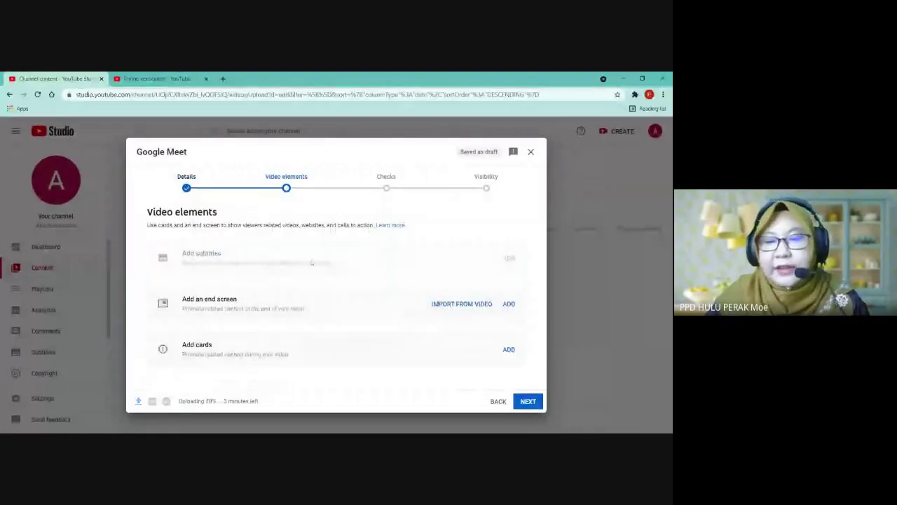
Skip subtitles, end screen and cards, moving on to Checks
click(526, 404)
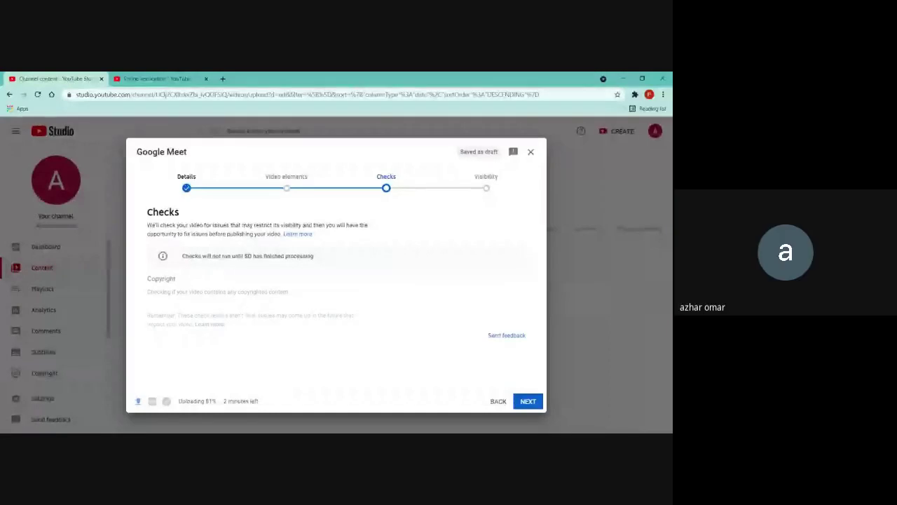
Advance from Checks to the Visibility step
click(523, 403)
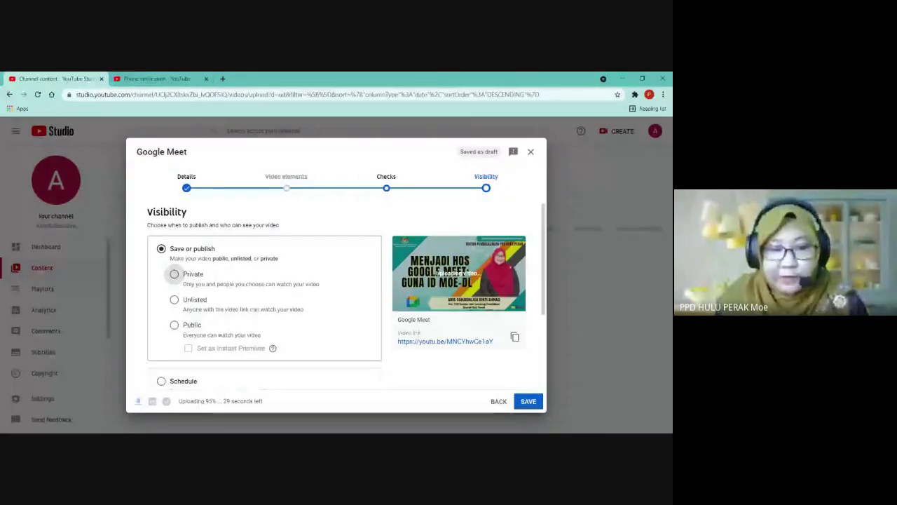
Switch the visibility from Private to Unlisted
scroll(312, 265, down, 1)
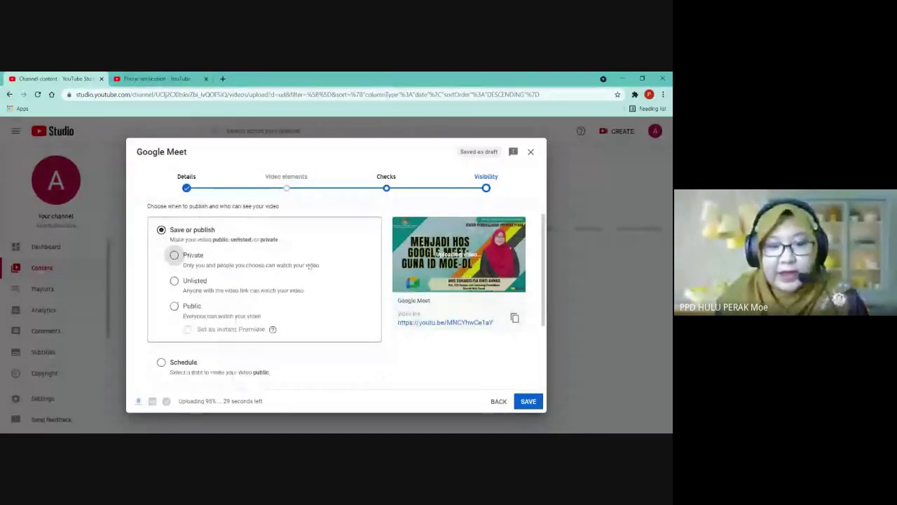
scroll(310, 266, up, 1)
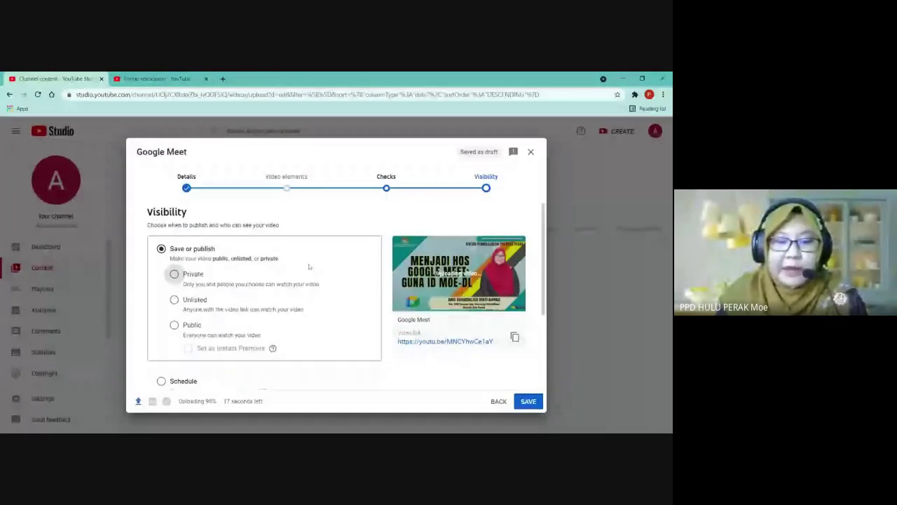
click(174, 274)
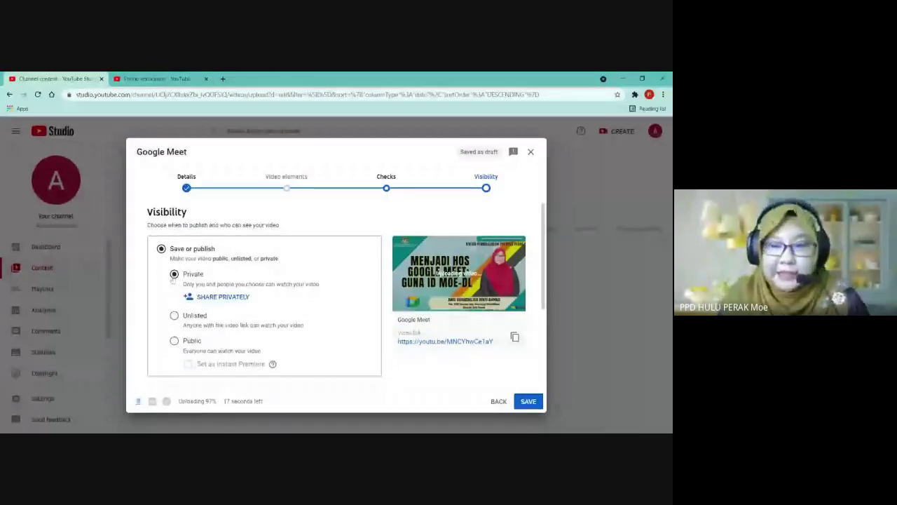
click(173, 316)
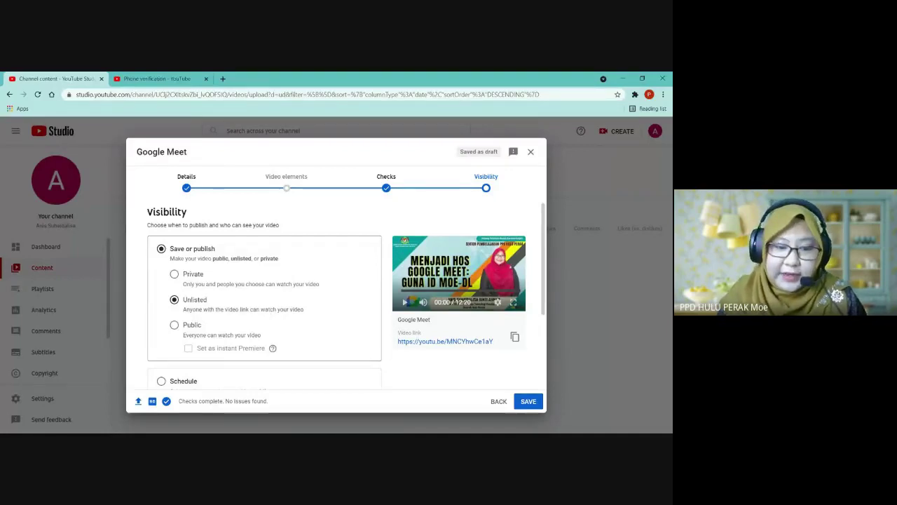
Set visibility to Public, leaving 'Set as instant Premiere' unchecked after toggling it
click(174, 325)
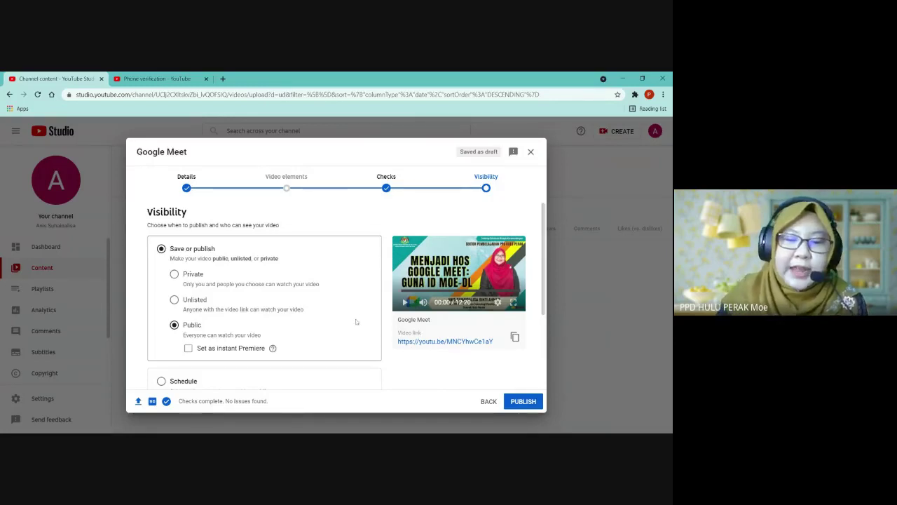
scroll(356, 321, down, 1)
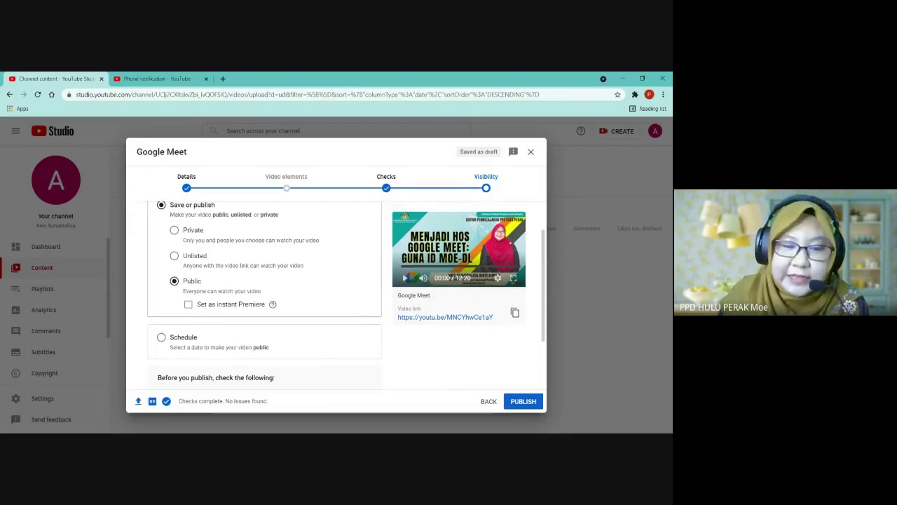
click(190, 304)
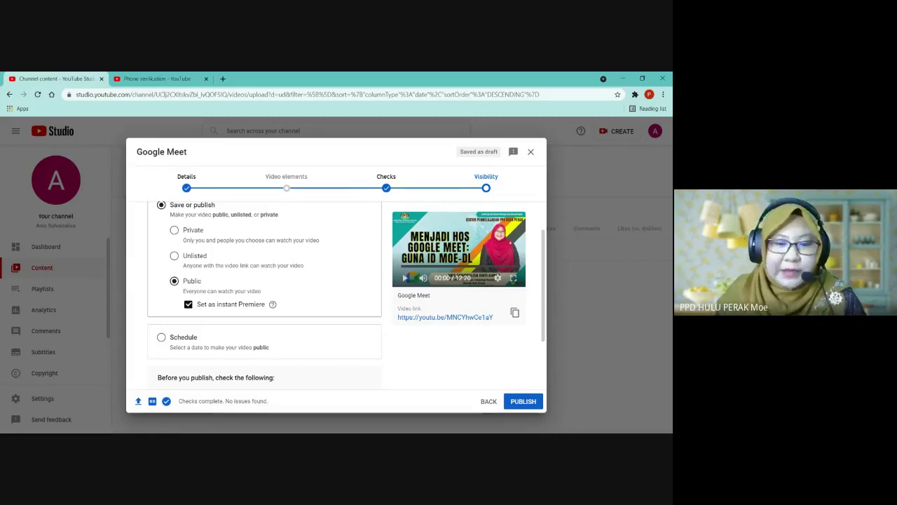
click(188, 304)
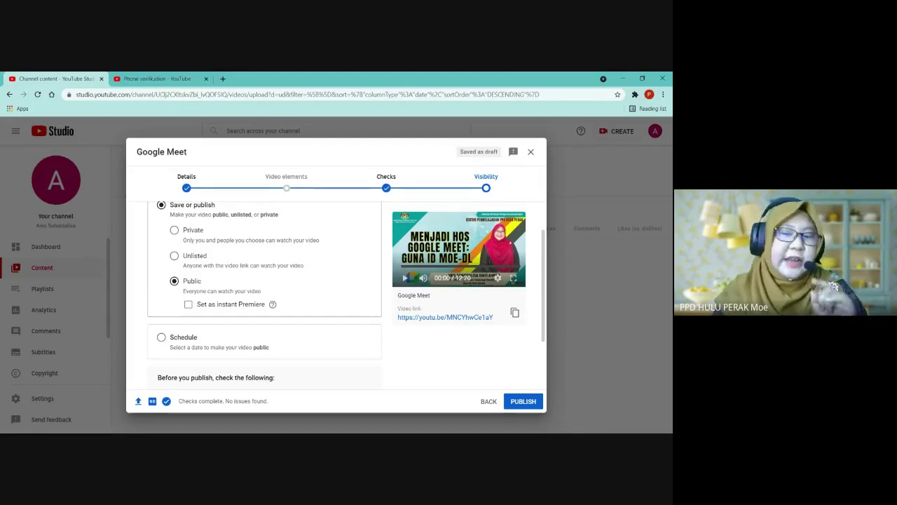
click(188, 305)
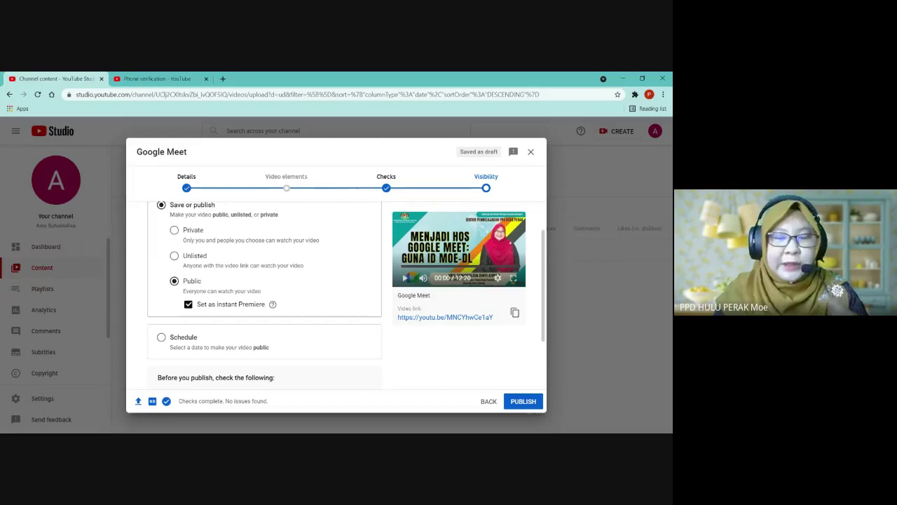
click(187, 303)
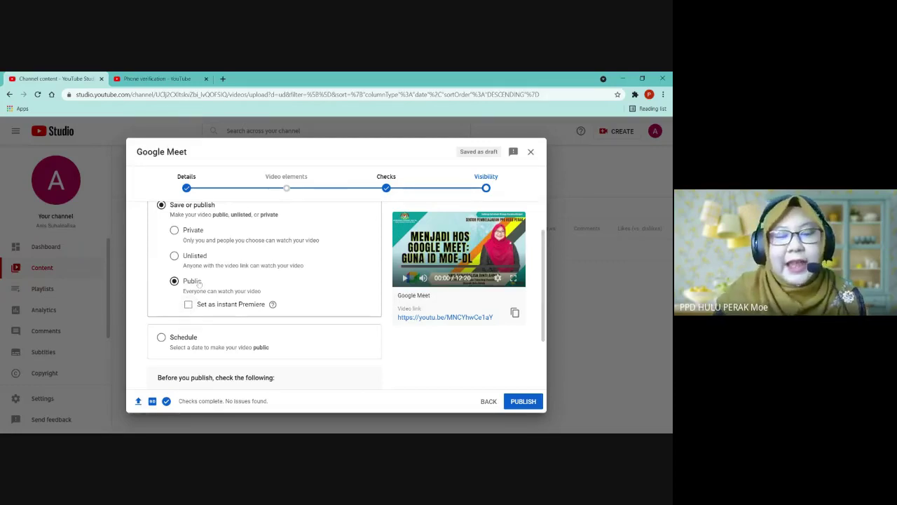
Choose Schedule and pick 10:15 AM from the publish-time list
click(162, 338)
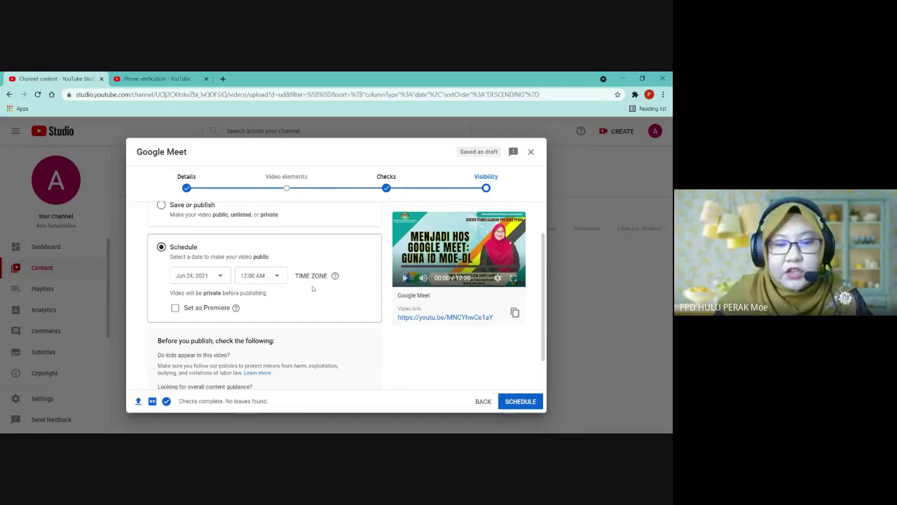
click(277, 277)
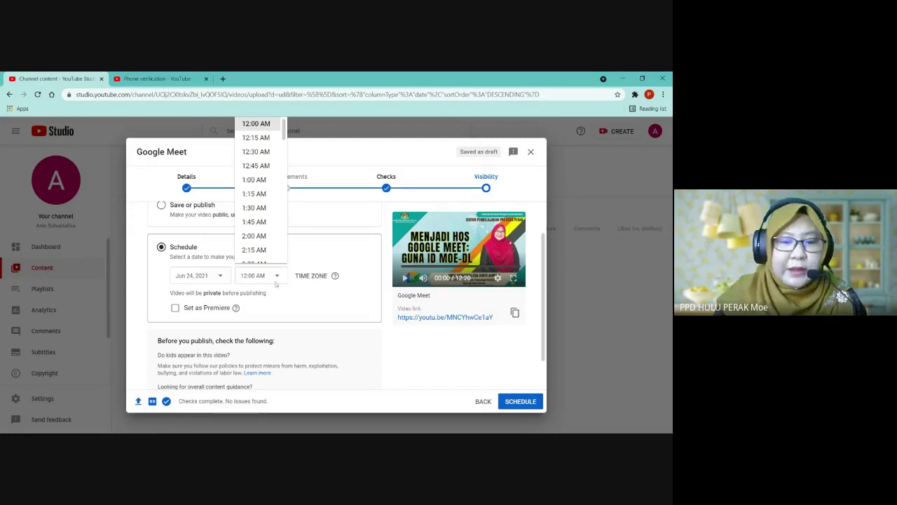
scroll(263, 247, down, 6)
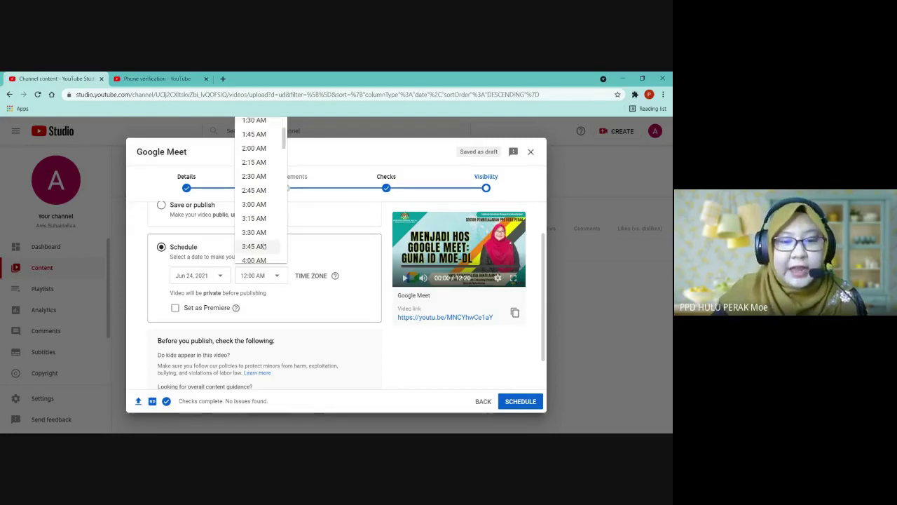
scroll(263, 239, down, 5)
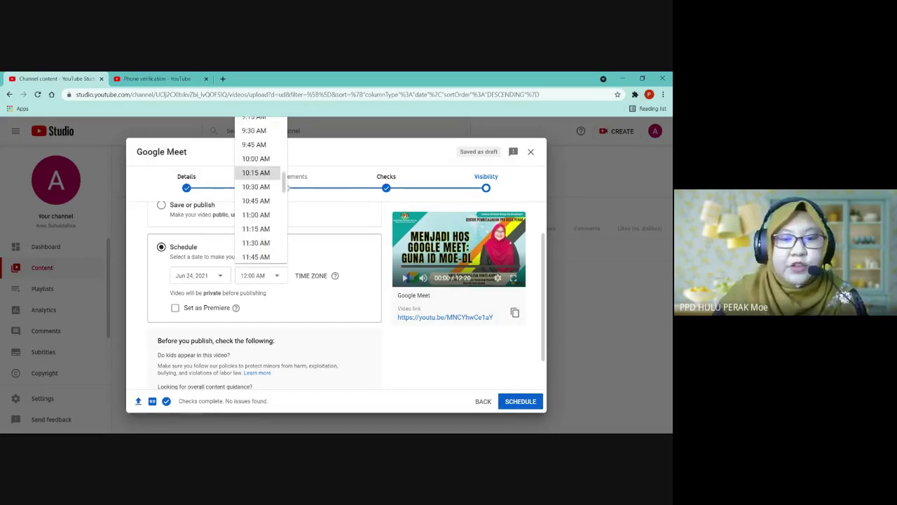
click(270, 172)
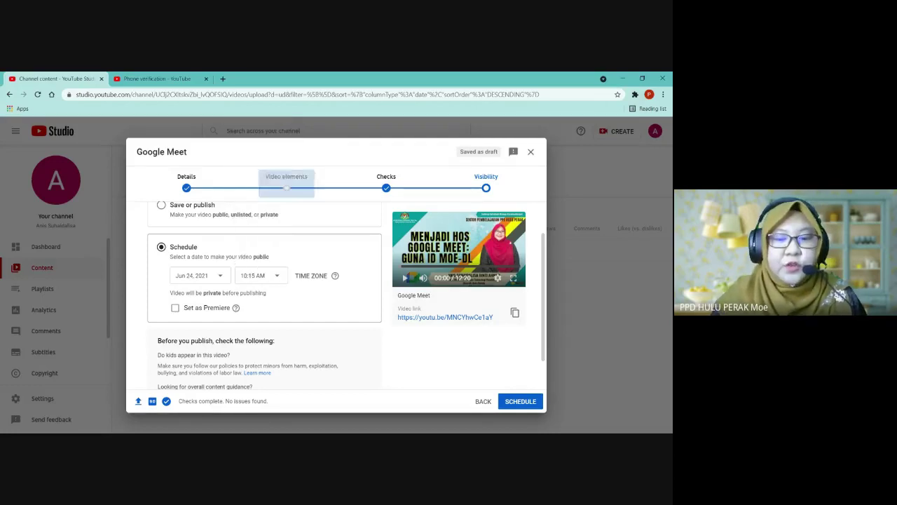
Set the schedule time zone to GMT+08:00 Singapore
click(305, 277)
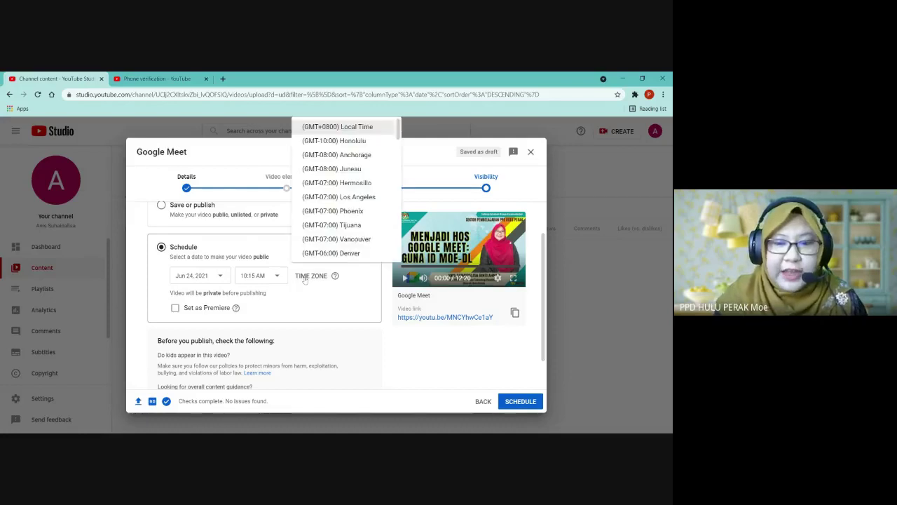
scroll(354, 238, down, 2)
scroll(356, 242, down, 5)
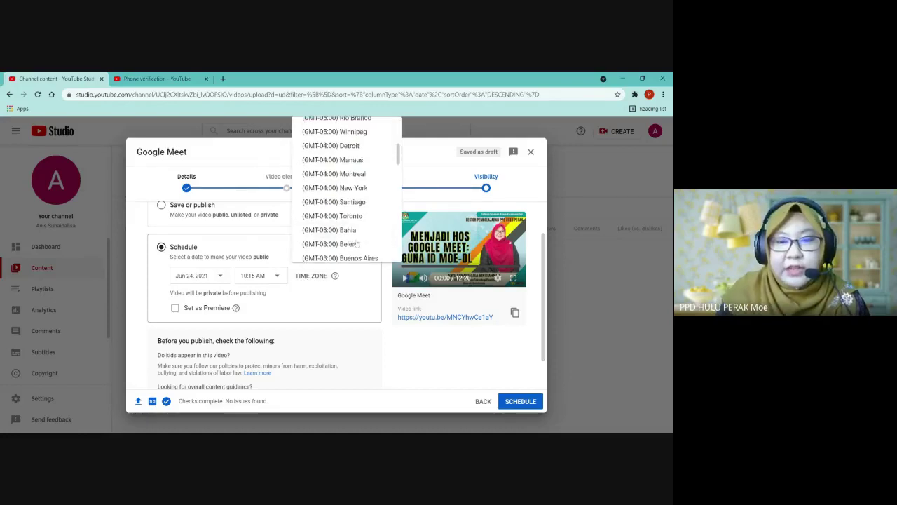
drag(399, 168, 394, 237)
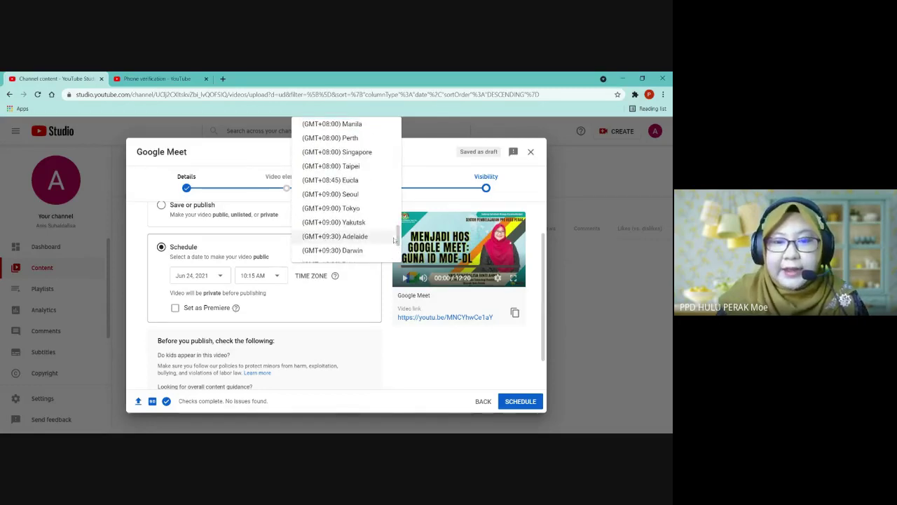
click(382, 151)
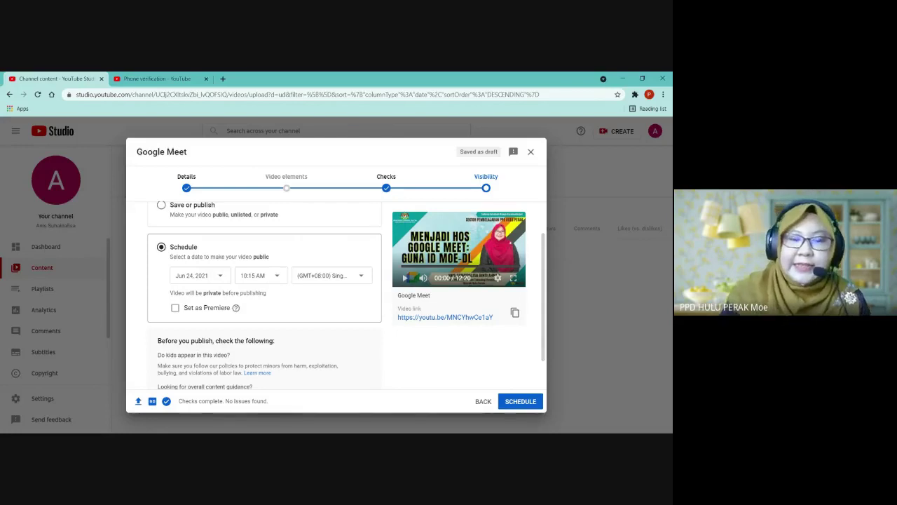
Toggle the Premiere option on and back off, keeping a plain scheduled release
click(176, 309)
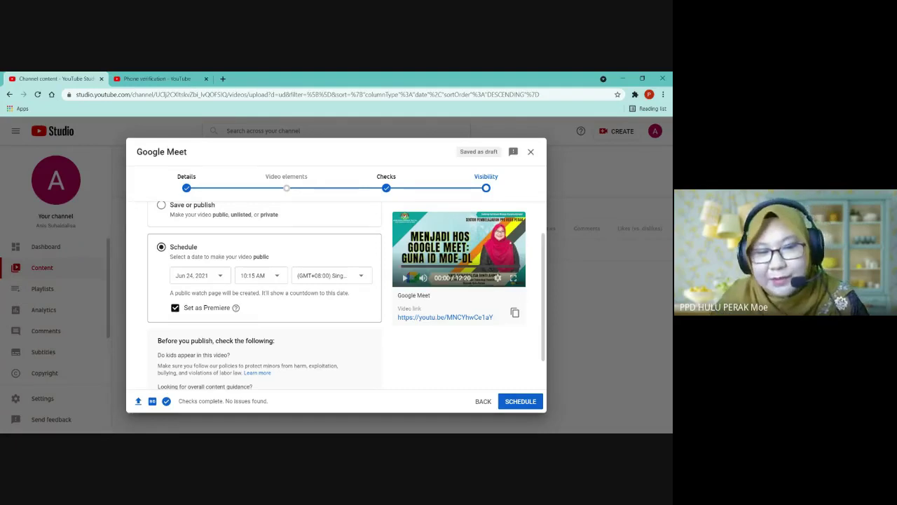
click(175, 307)
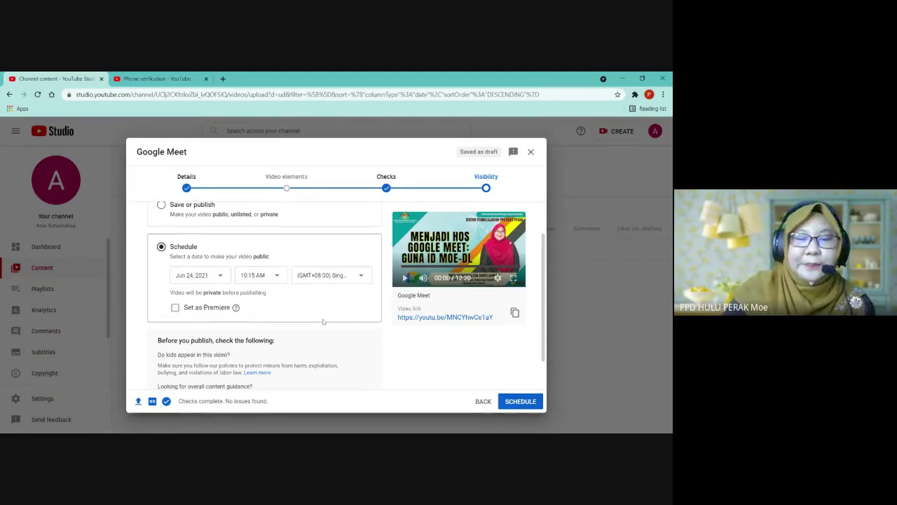
scroll(324, 321, down, 1)
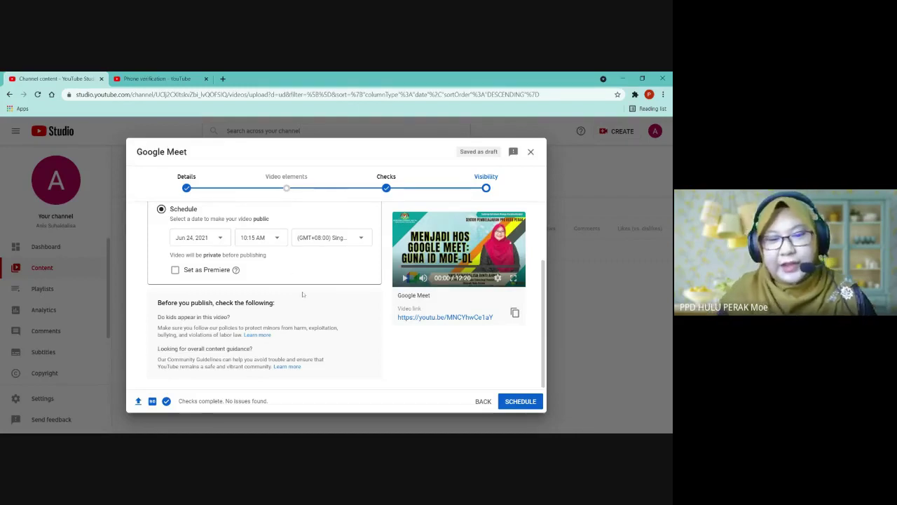
scroll(303, 295, up, 2)
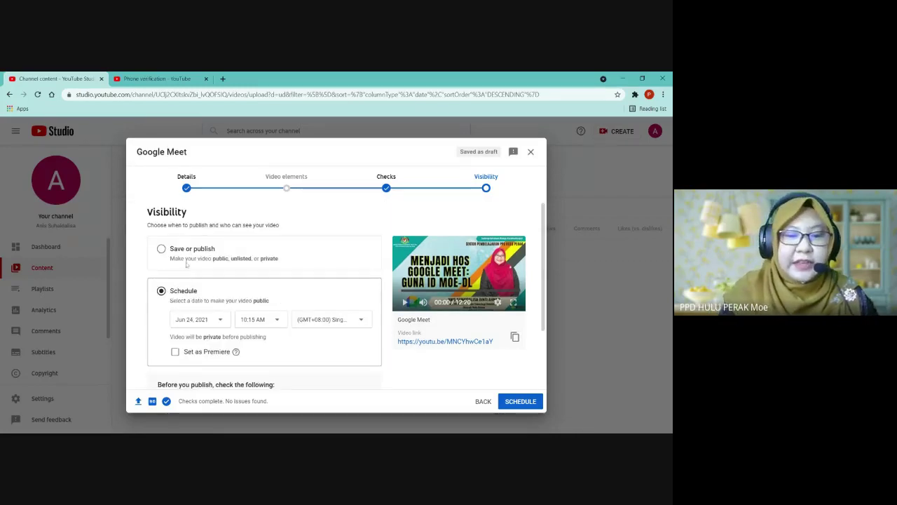
Switch to Save or publish, select Unlisted, and save the visibility setting
click(188, 264)
scroll(270, 293, down, 2)
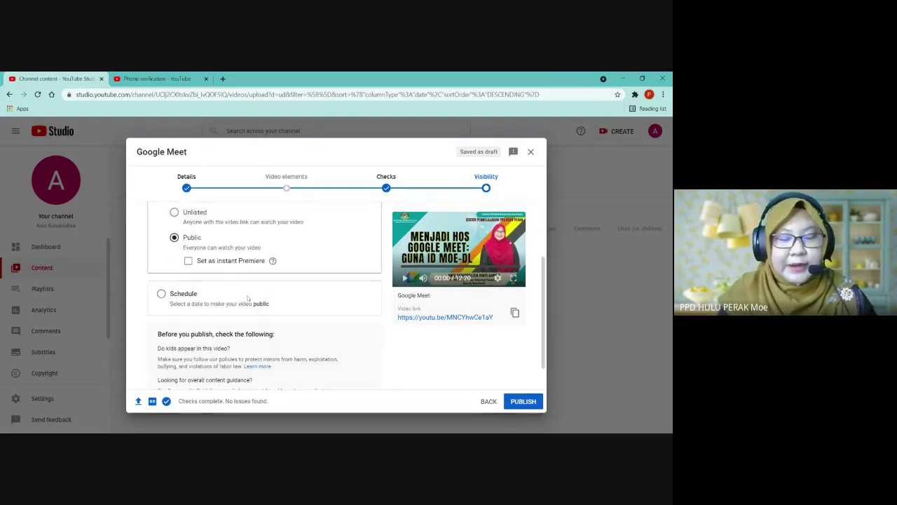
scroll(333, 298, up, 1)
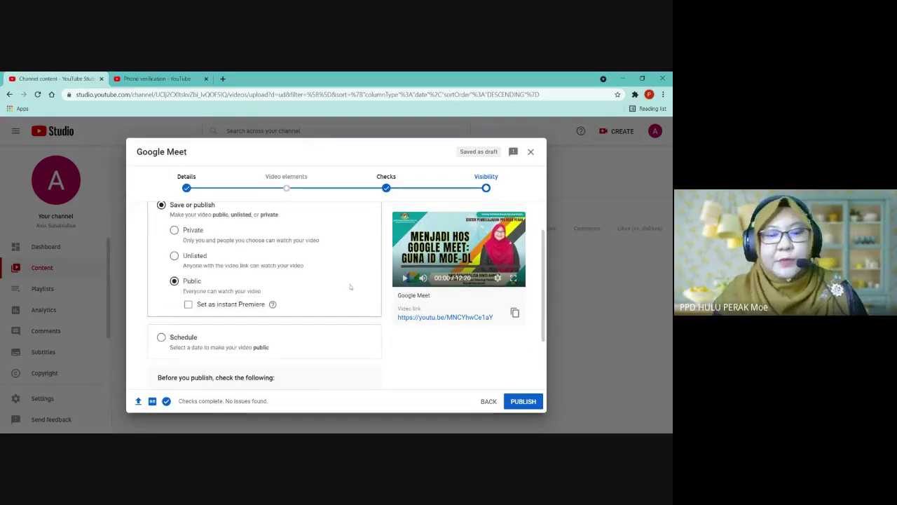
click(174, 257)
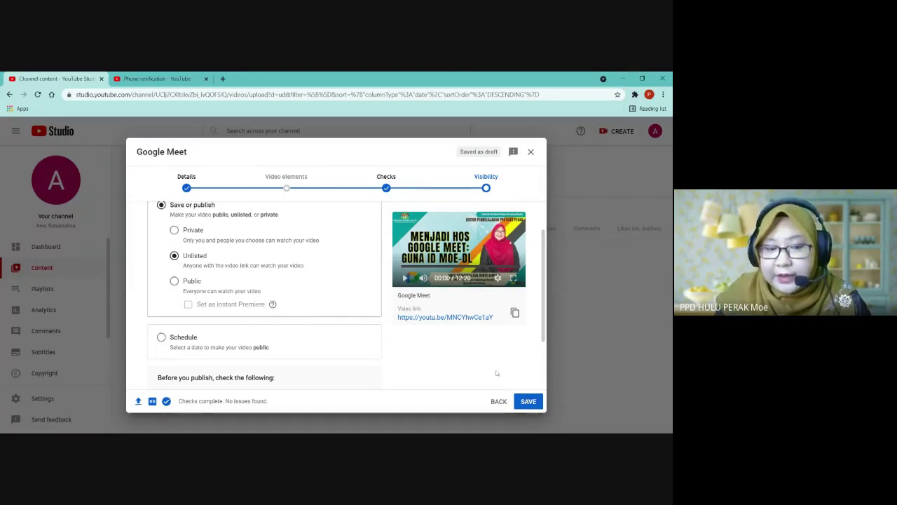
scroll(496, 373, down, 2)
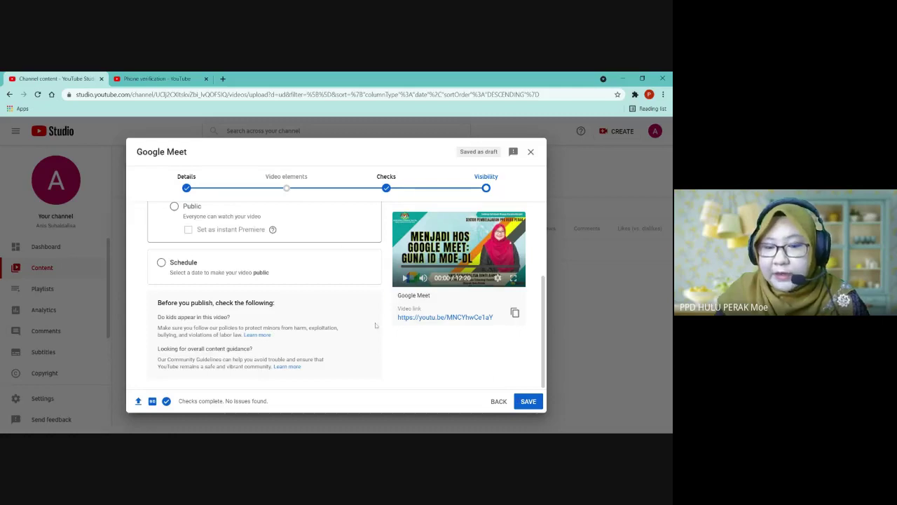
scroll(243, 298, up, 1)
scroll(211, 240, up, 2)
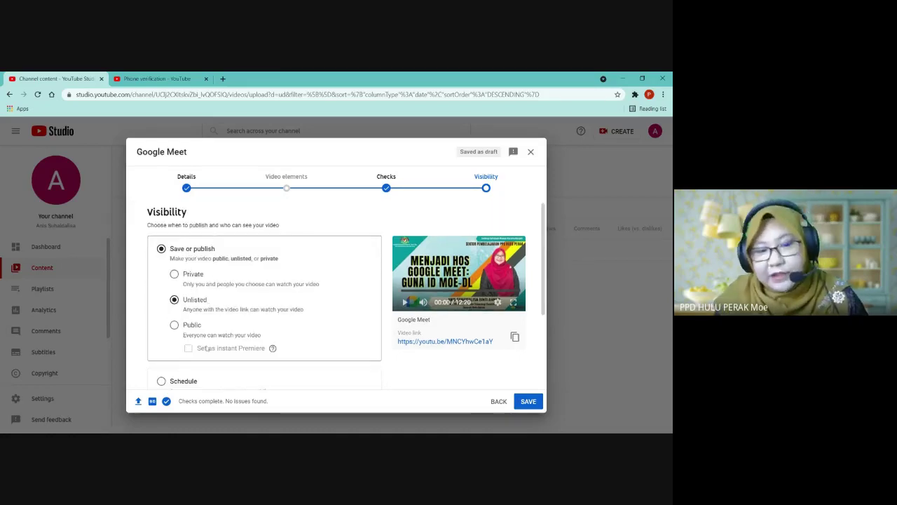
scroll(204, 352, down, 2)
click(529, 400)
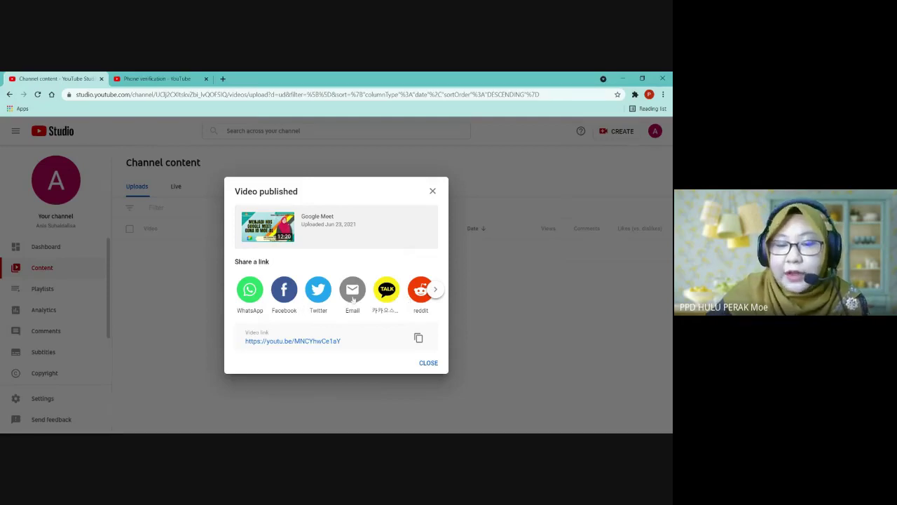
Browse the share destinations, copy the video link, and open a WhatsApp share tab
click(435, 289)
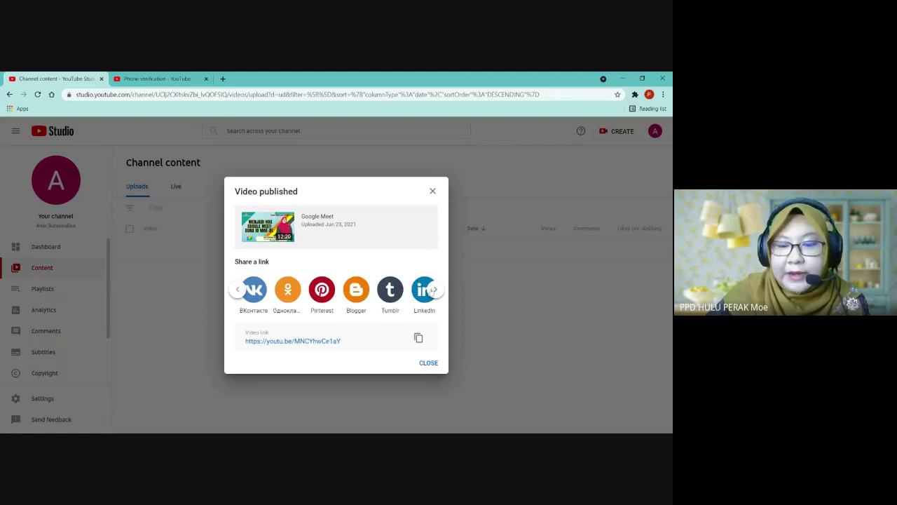
click(435, 289)
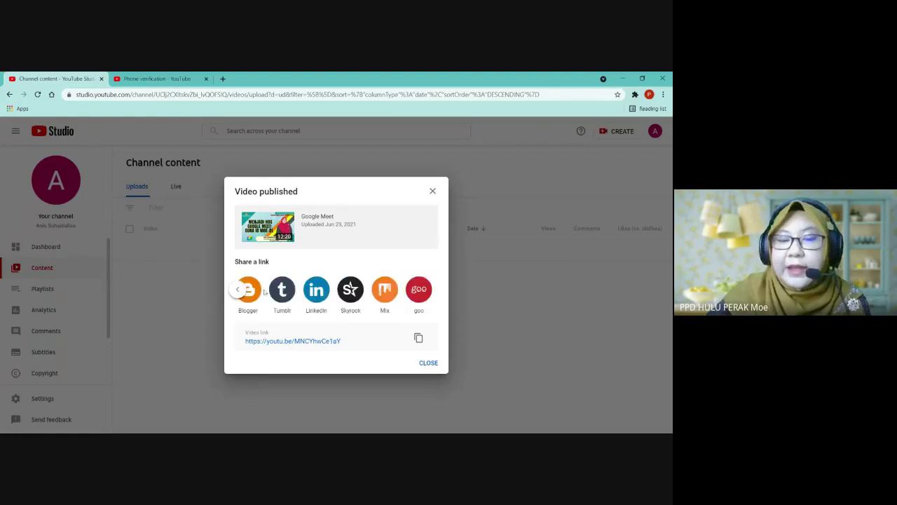
click(239, 289)
click(239, 290)
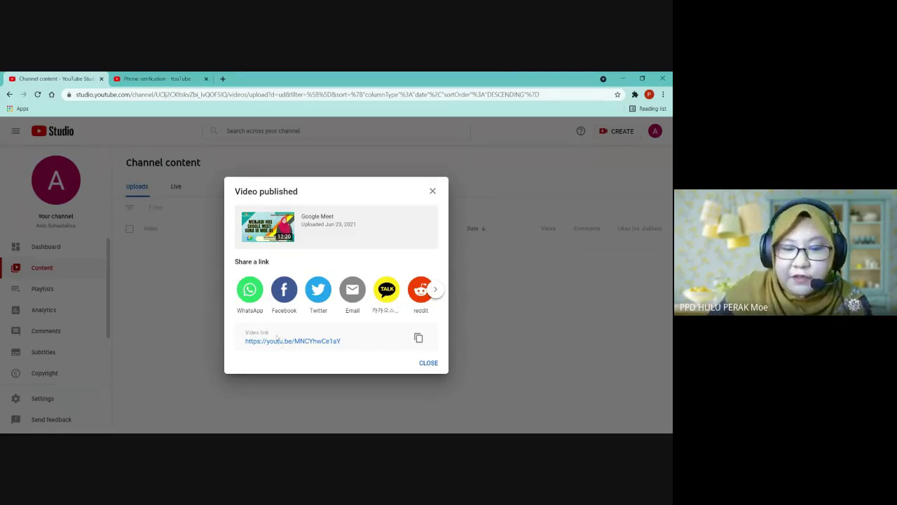
click(420, 339)
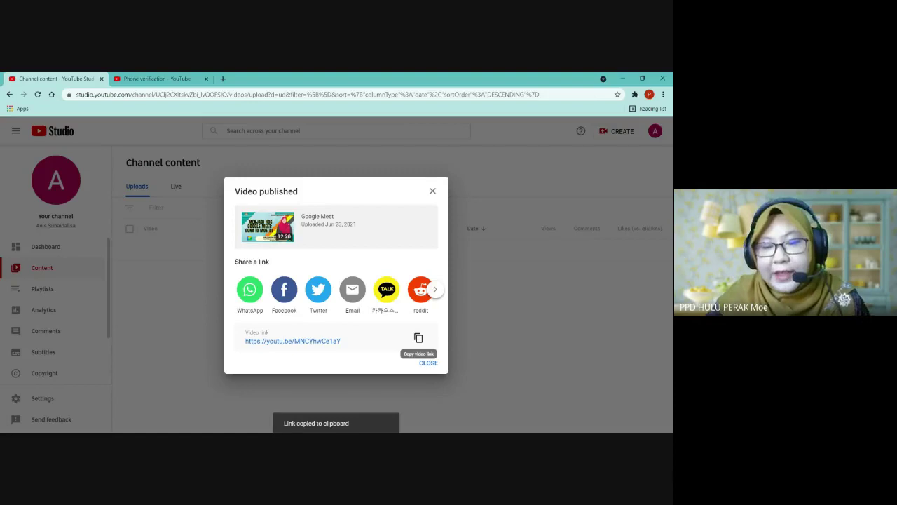
click(257, 298)
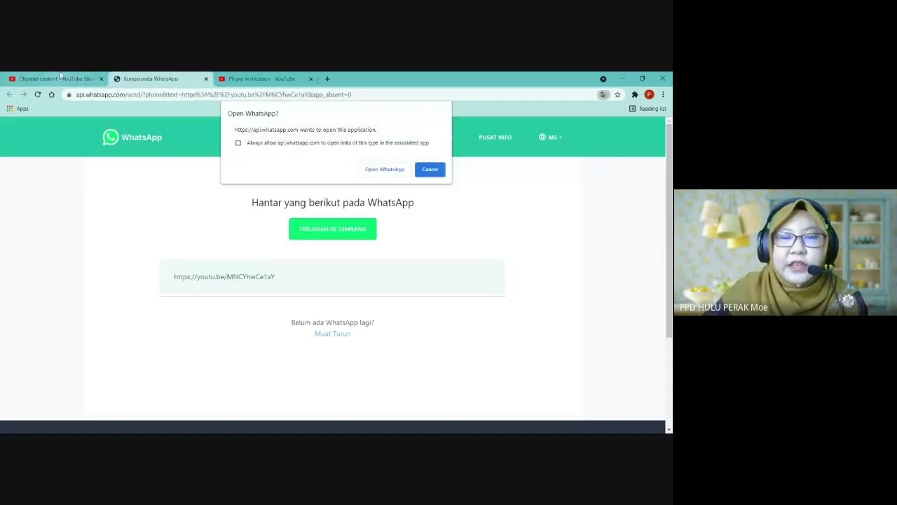
click(58, 77)
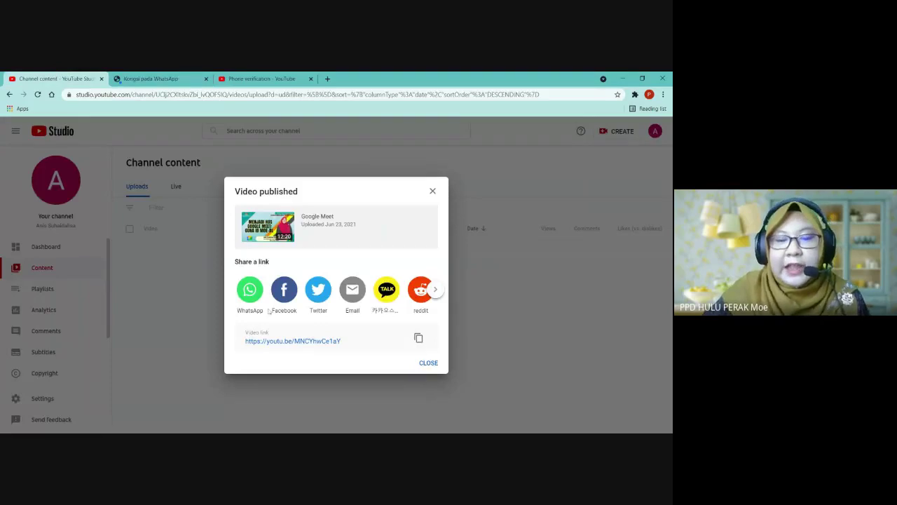
Recopy the video link and close the Video published confirmation
click(423, 341)
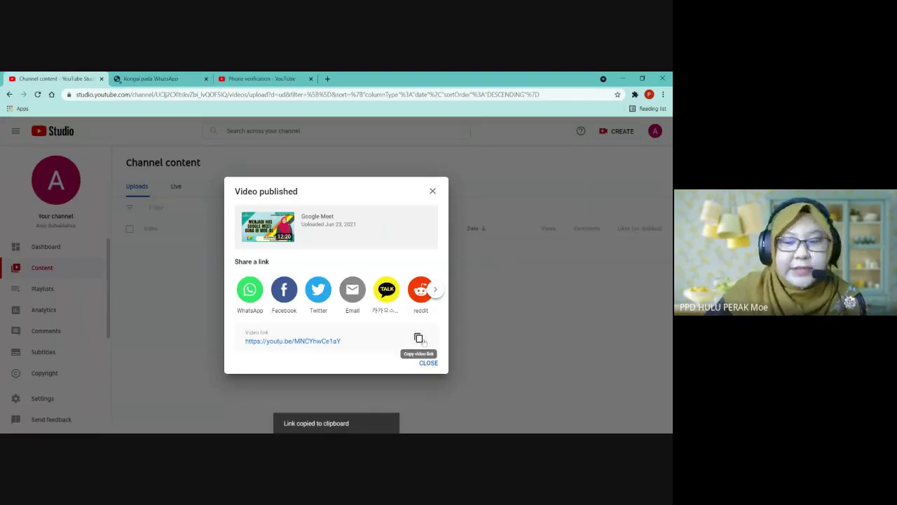
click(428, 362)
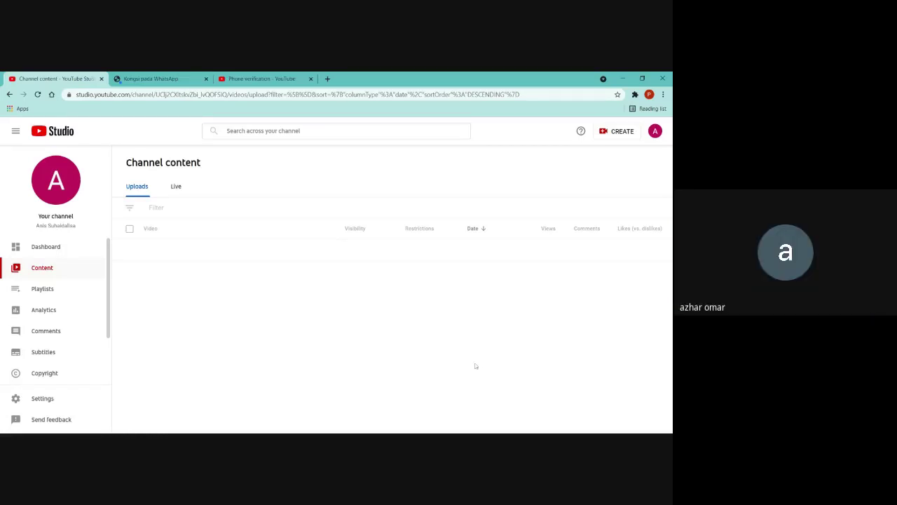
Reload Channel content, dismiss the tips, and open the video's Unlisted visibility dropdown
click(42, 274)
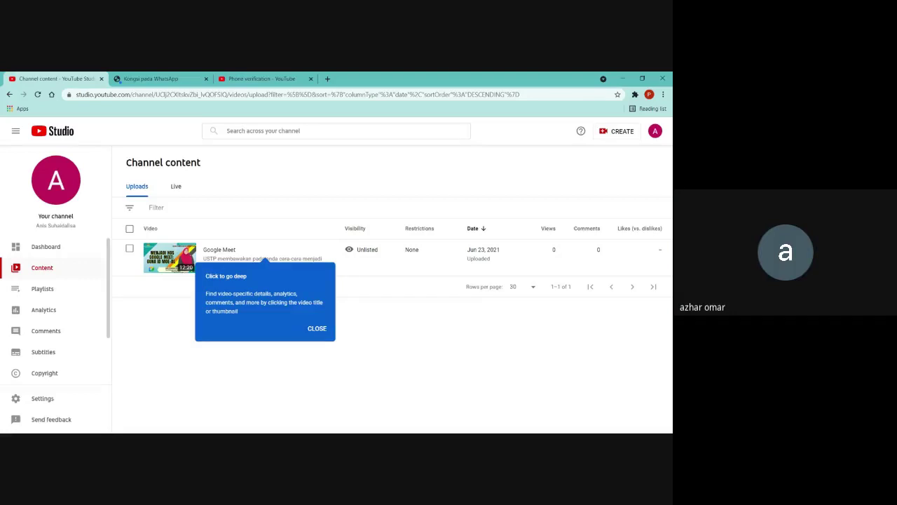
click(318, 328)
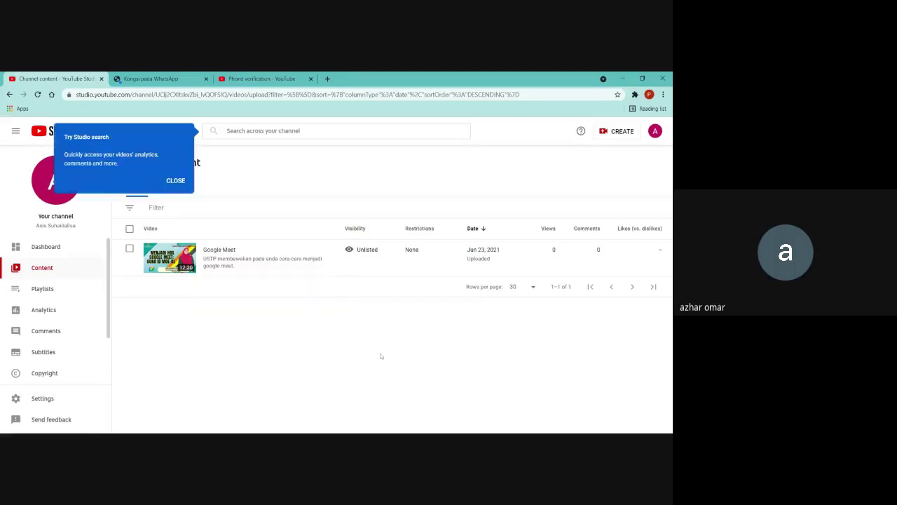
click(176, 182)
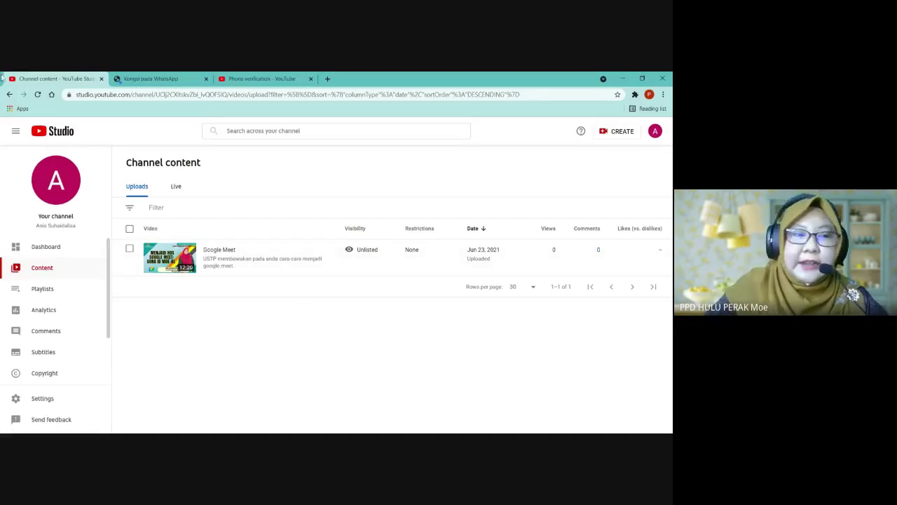
click(38, 95)
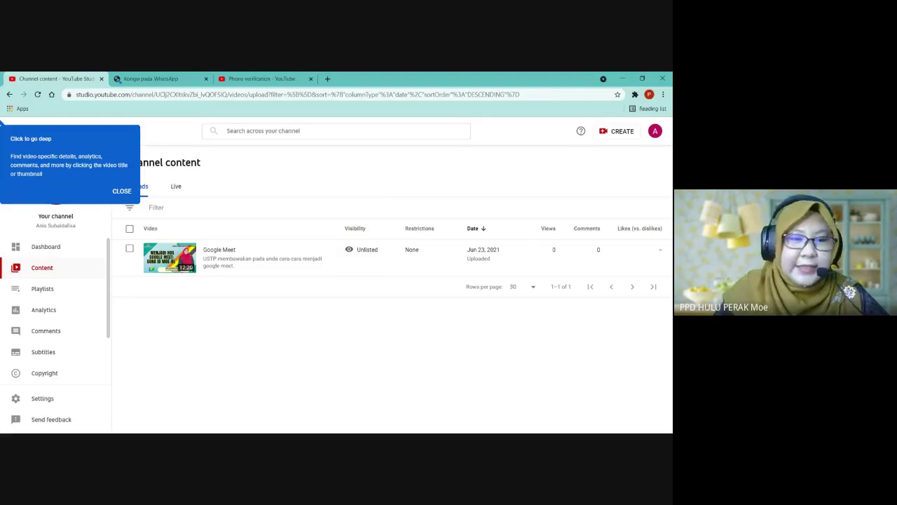
click(122, 191)
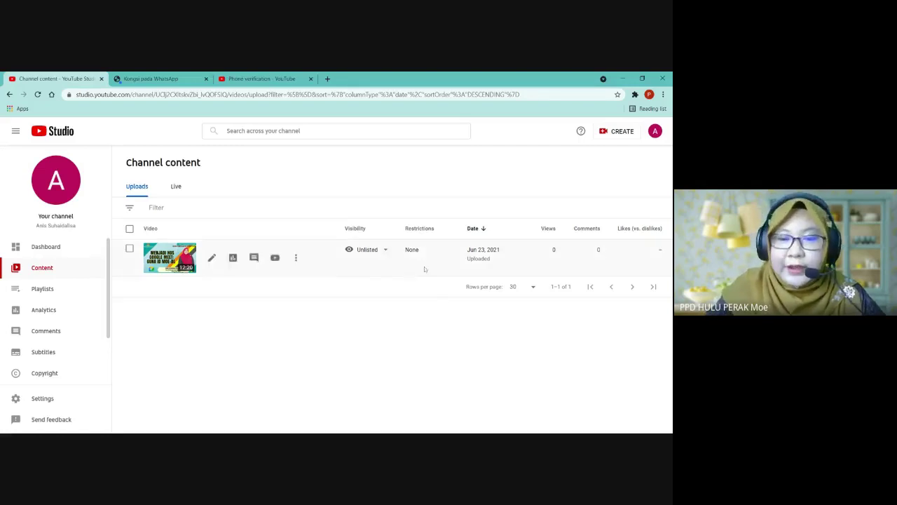
mouse_move(384, 252)
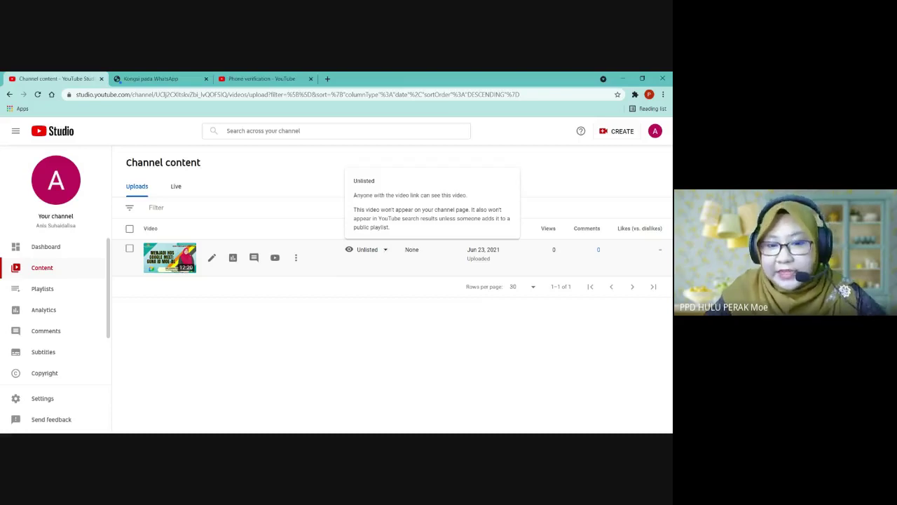
click(385, 251)
Select Public in the visibility dropdown and publish the video
click(373, 313)
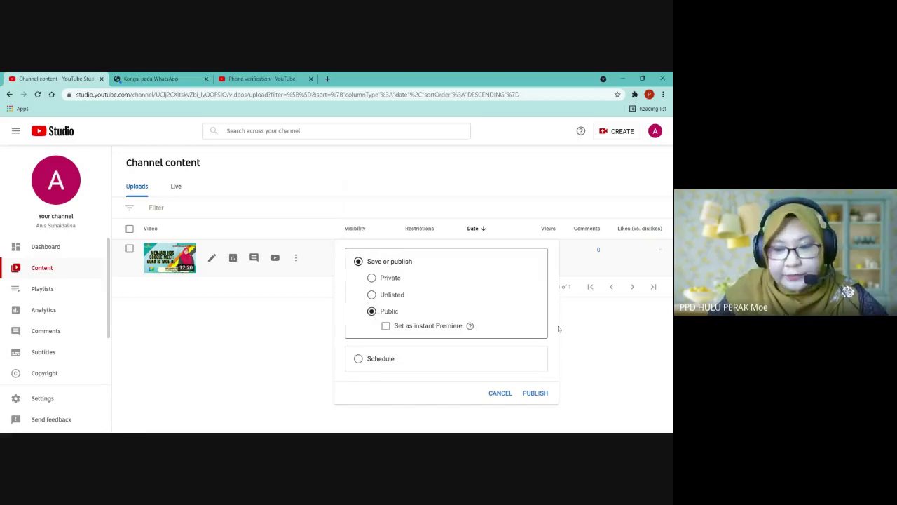
click(534, 393)
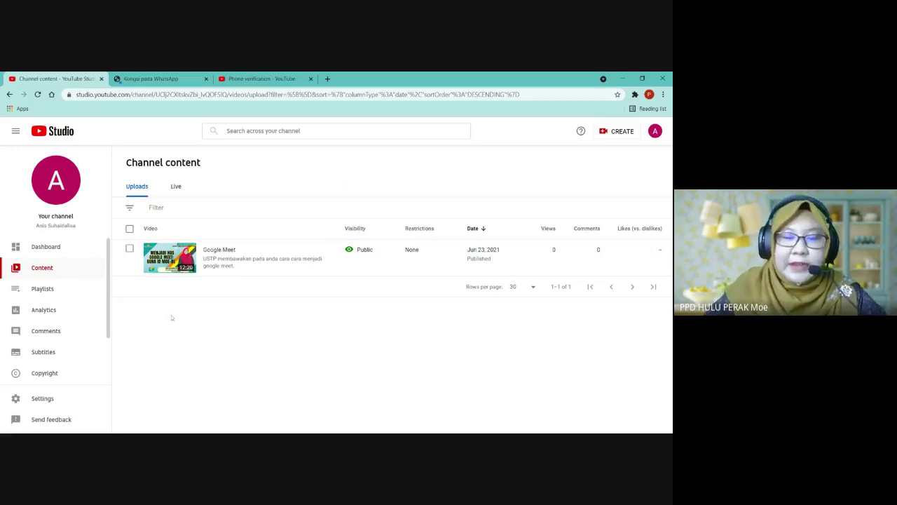
mouse_move(188, 254)
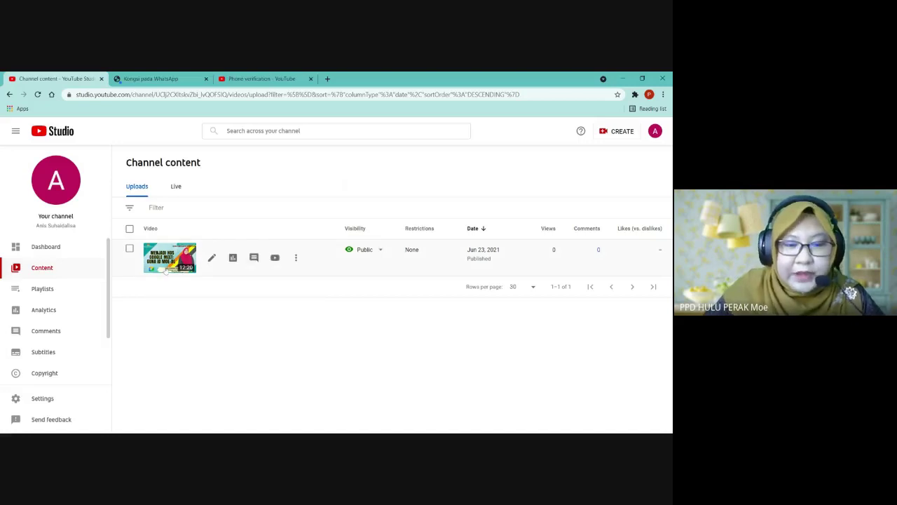
Open the video's details and update the description to end 'menggunakan ID MOE-DL.'
click(213, 258)
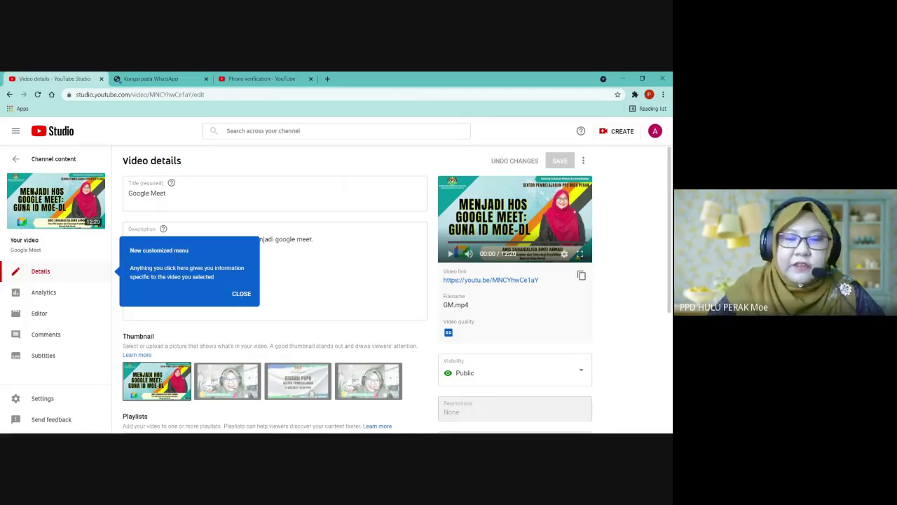
click(242, 294)
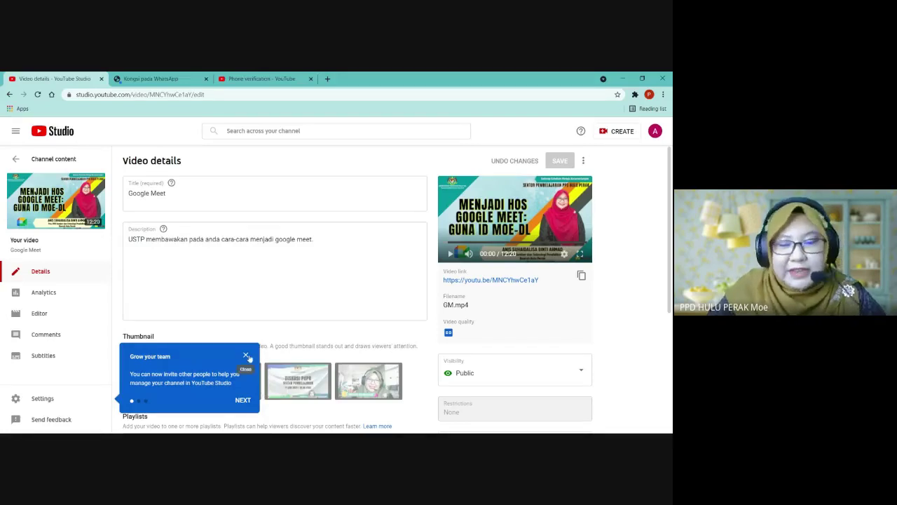
click(247, 356)
click(315, 239)
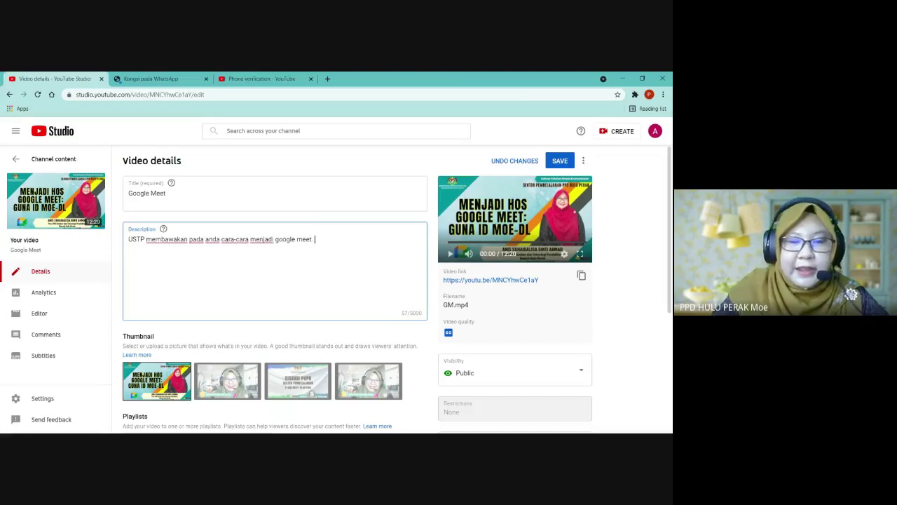
key(BackSpace)
key(BackSpace)
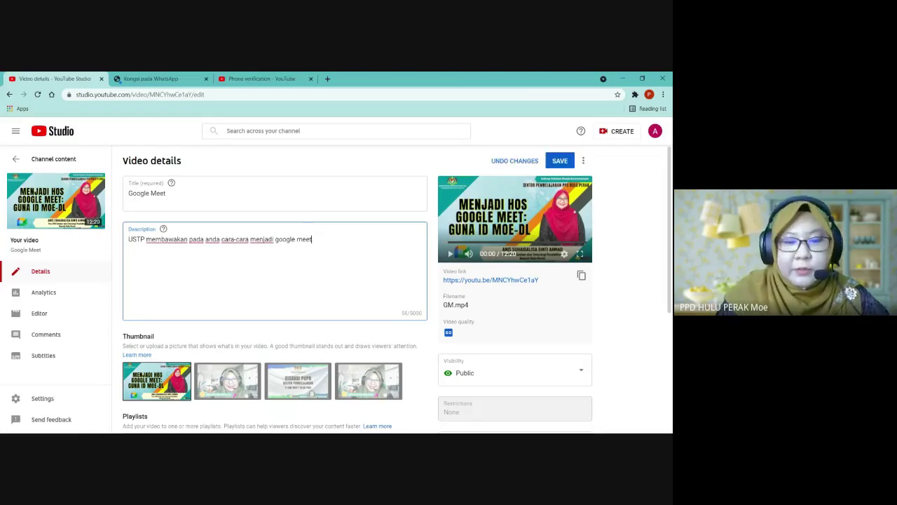
text(hos)
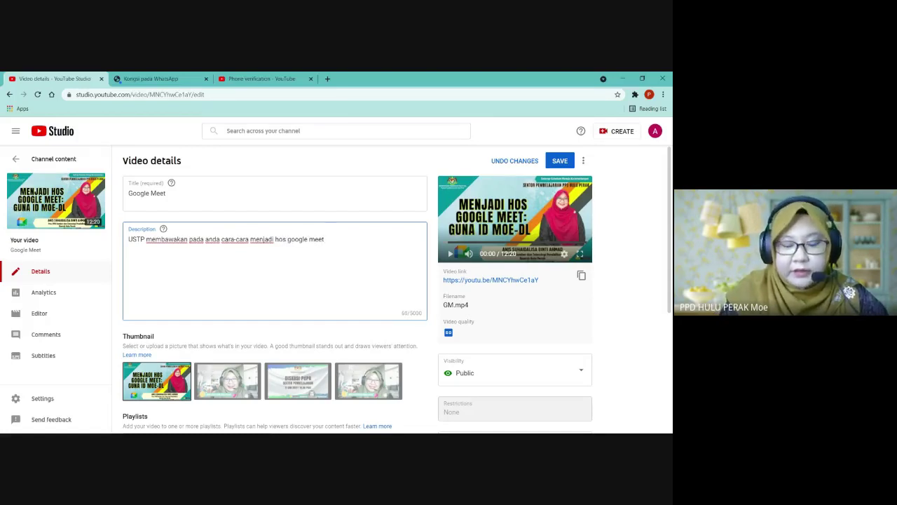
text(menggunakan ID MOE-DL.)
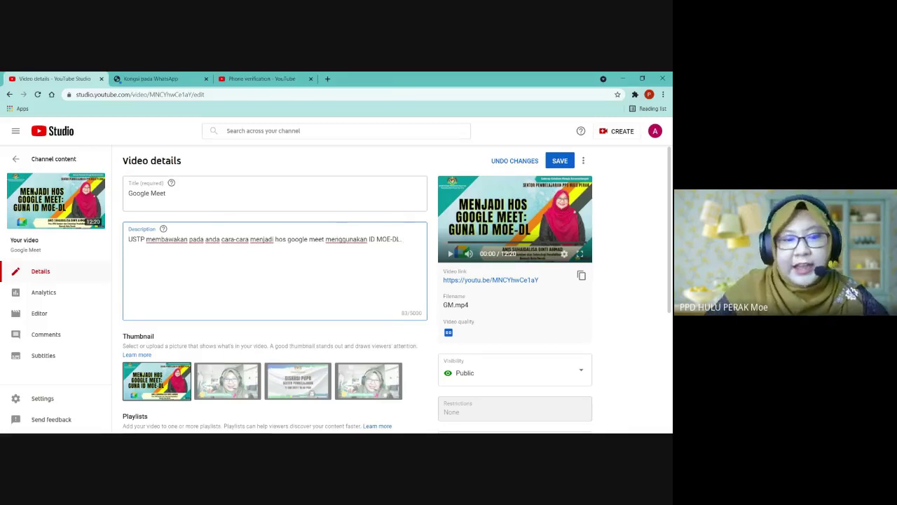
Retitle the video 'Hos Google Meet guna ID MOE-DL' and save the details
click(128, 194)
text(Hos Google Meet g)
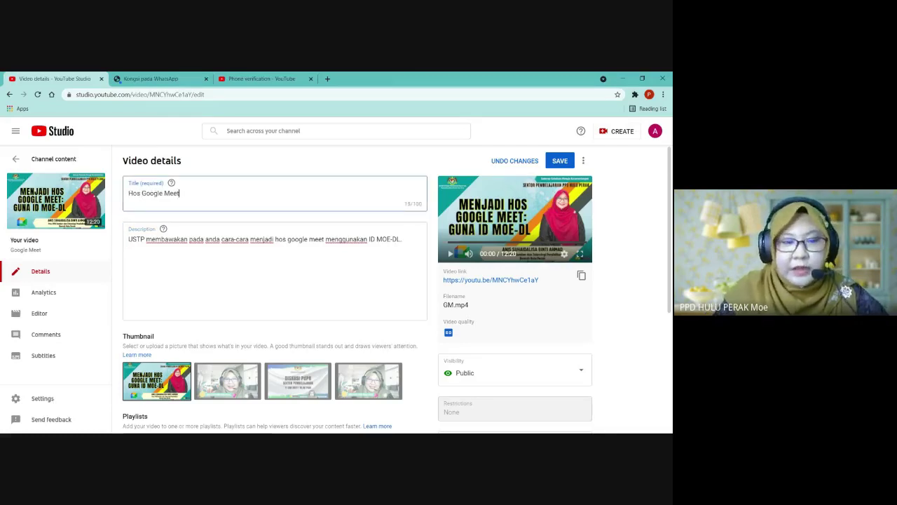
text(un)
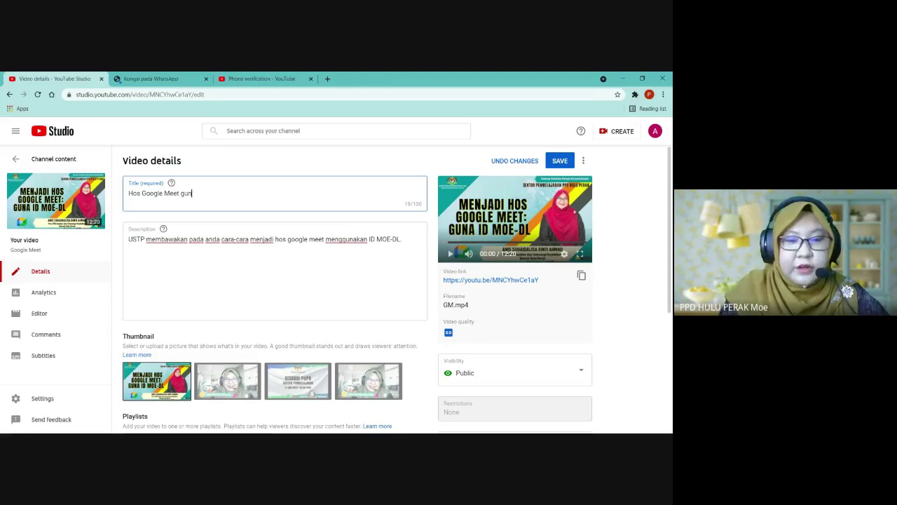
text(a ID MOE_DL)
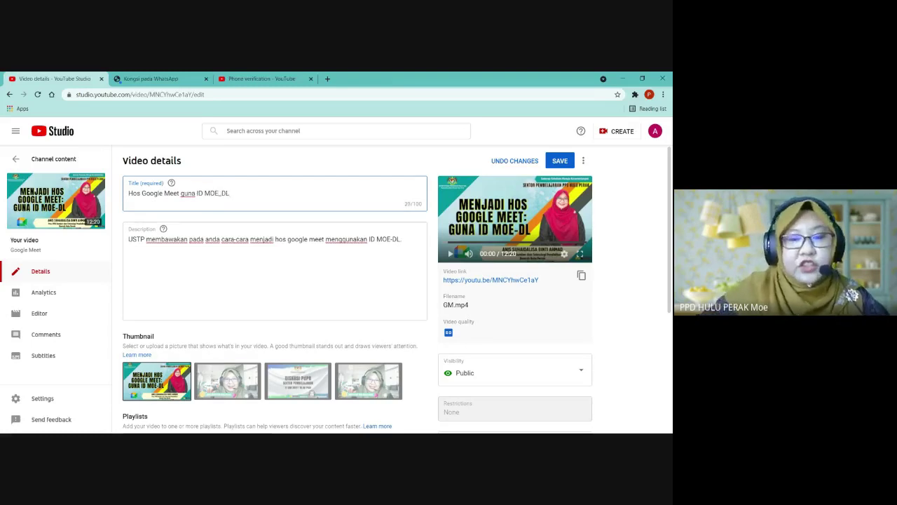
key(BackSpace)
key(BackSpace)
key(BackSpace)
text(-DL)
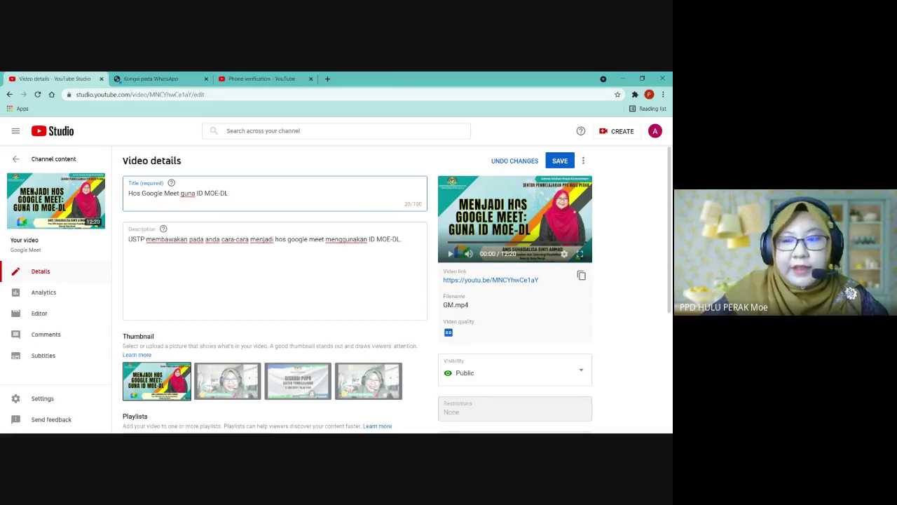
click(560, 163)
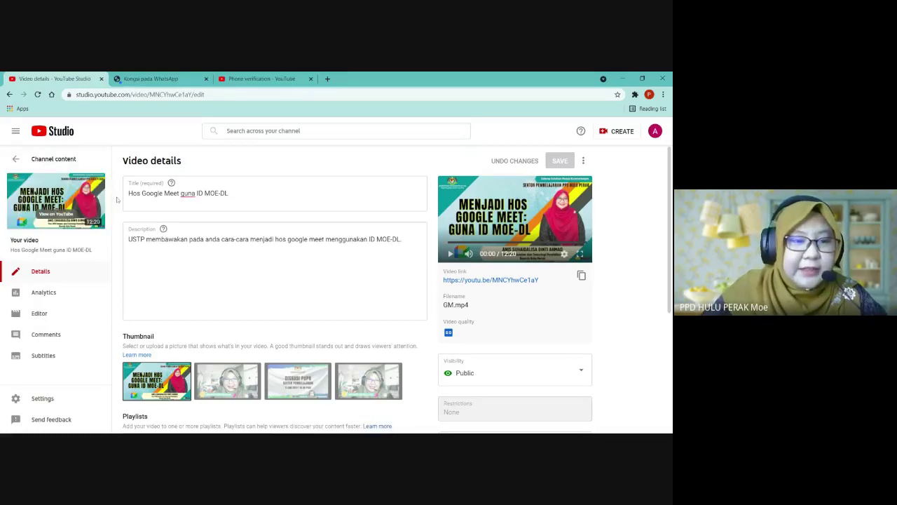
Go back from the video details to the Channel content list
click(51, 160)
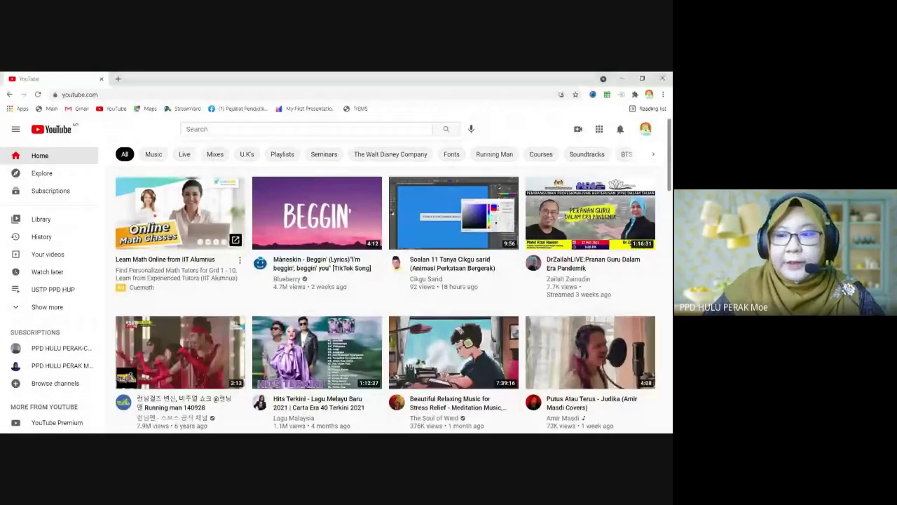
Go to Your channel from the account menu and close the miniplayer
click(646, 129)
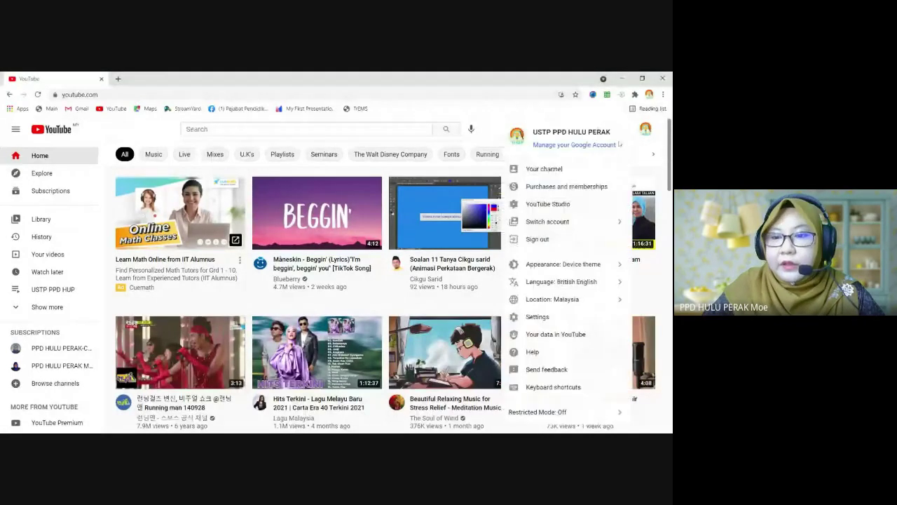
click(582, 167)
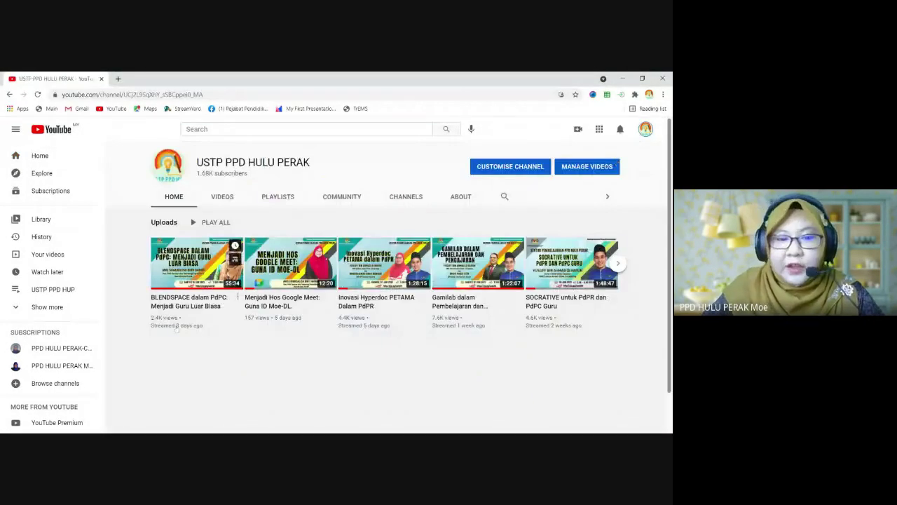
click(203, 222)
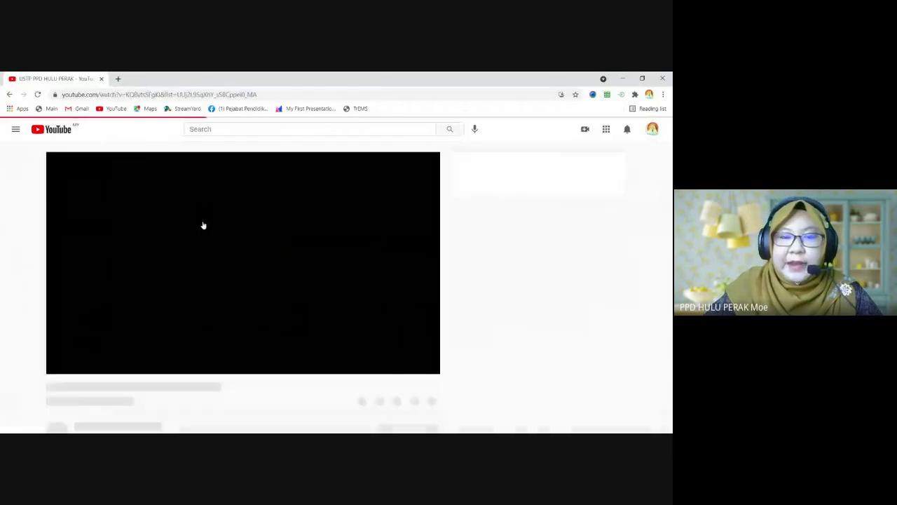
click(9, 94)
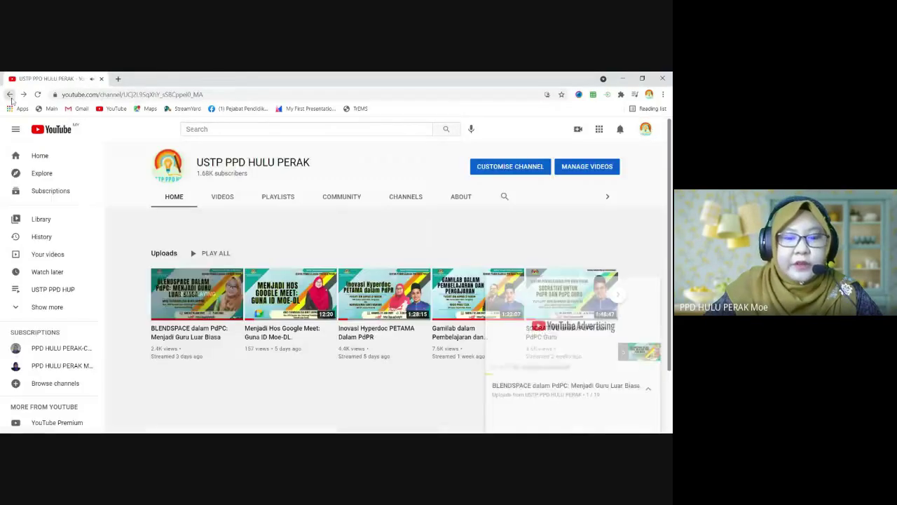
click(652, 316)
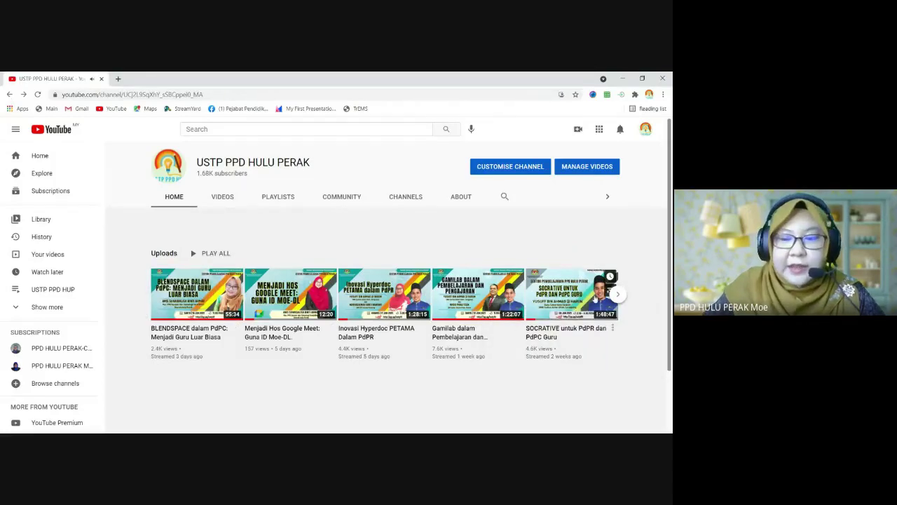
Show the channel's full Videos grid and scroll through the uploads
click(167, 253)
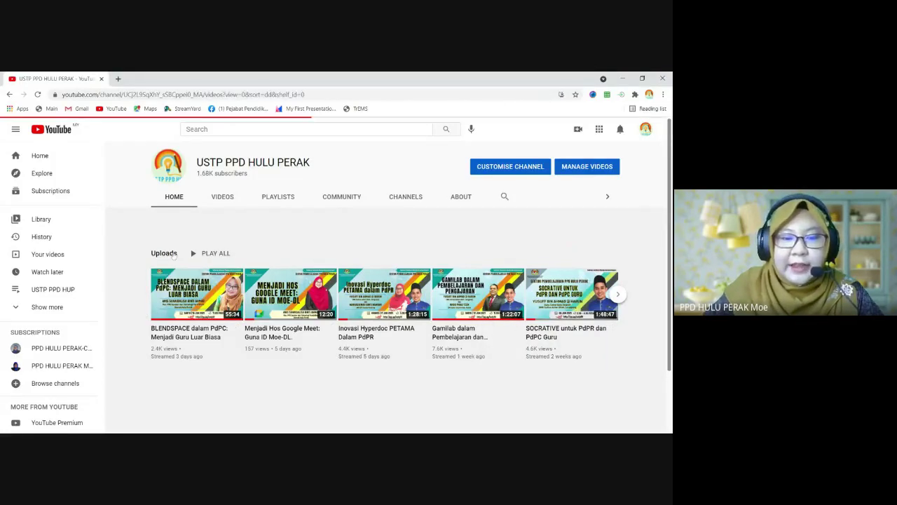
scroll(462, 345, down, 3)
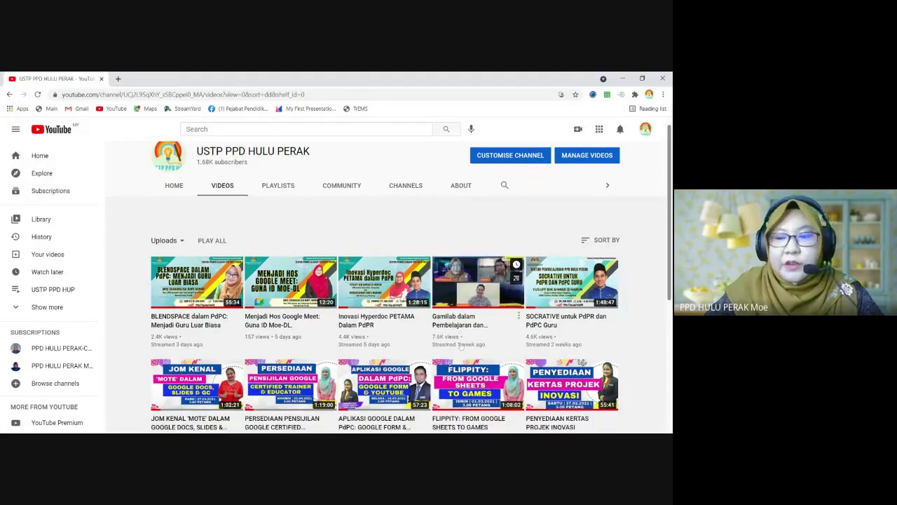
scroll(265, 329, down, 2)
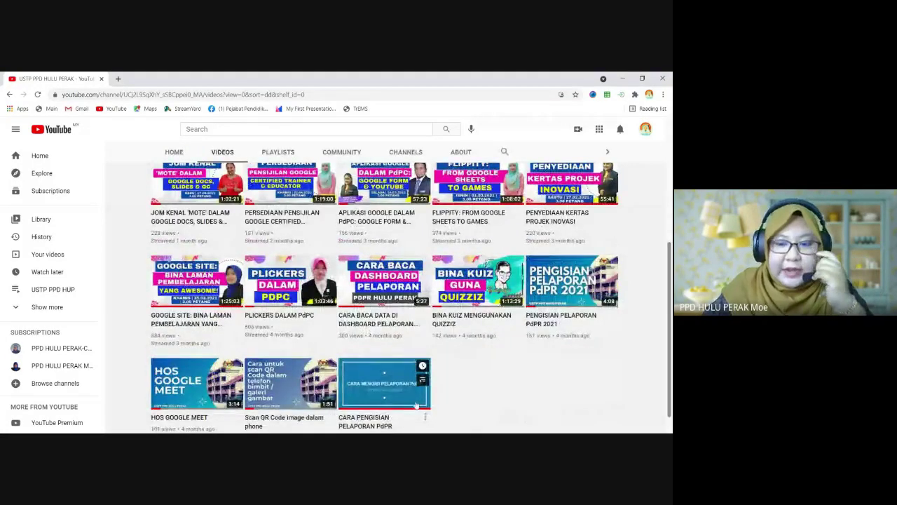
scroll(417, 405, up, 4)
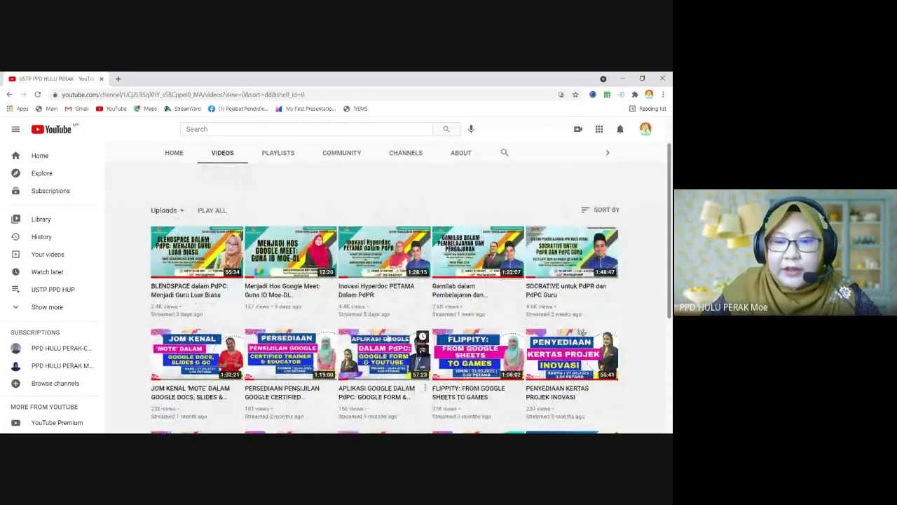
scroll(596, 316, down, 2)
scroll(596, 315, down, 2)
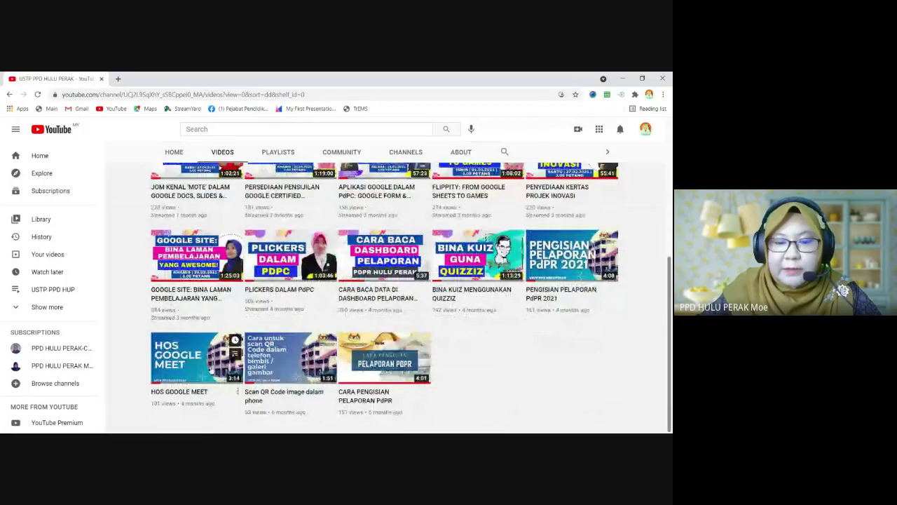
scroll(465, 376, up, 2)
scroll(466, 374, up, 2)
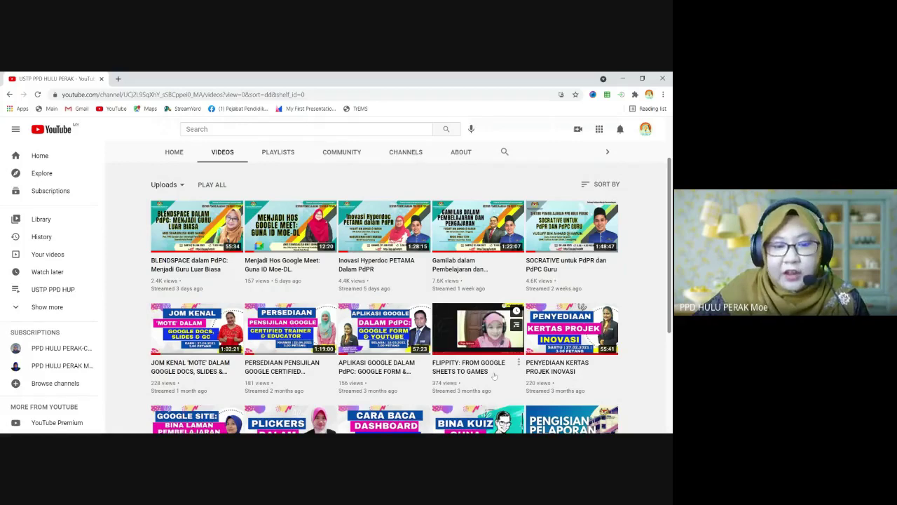
scroll(494, 377, down, 1)
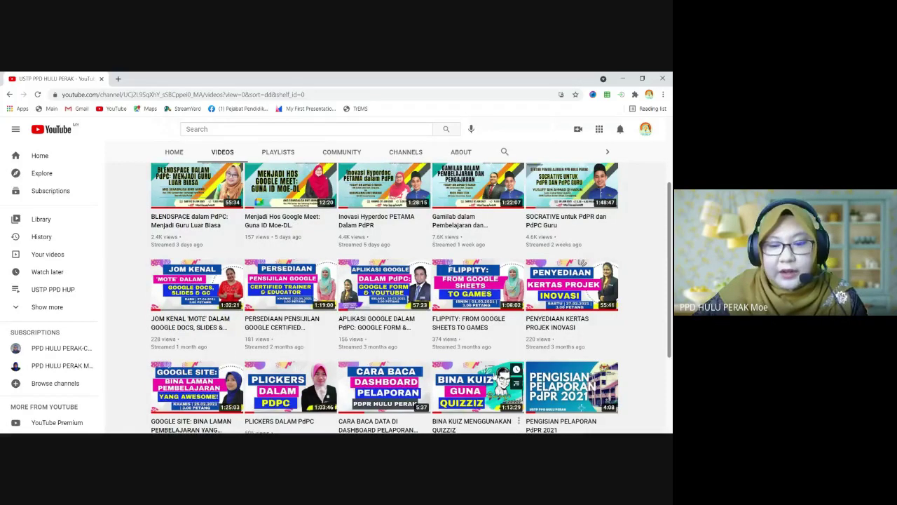
scroll(491, 385, down, 3)
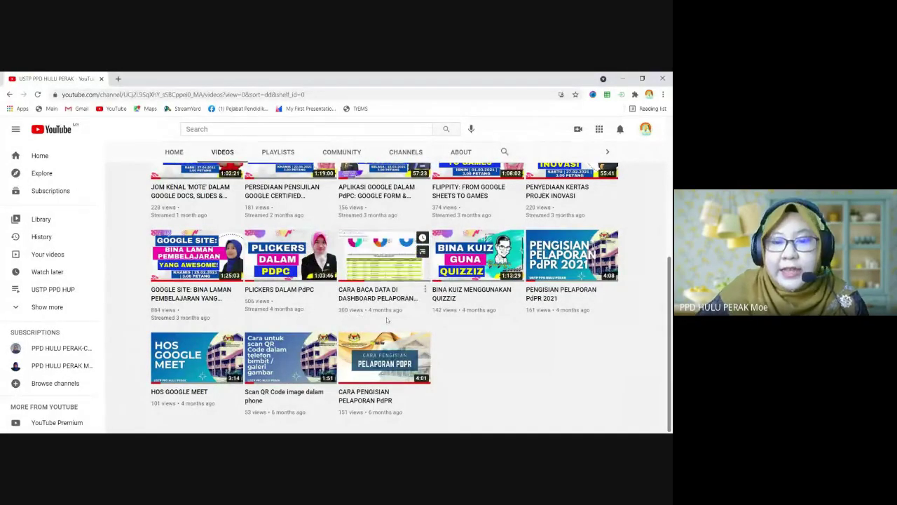
scroll(490, 315, up, 5)
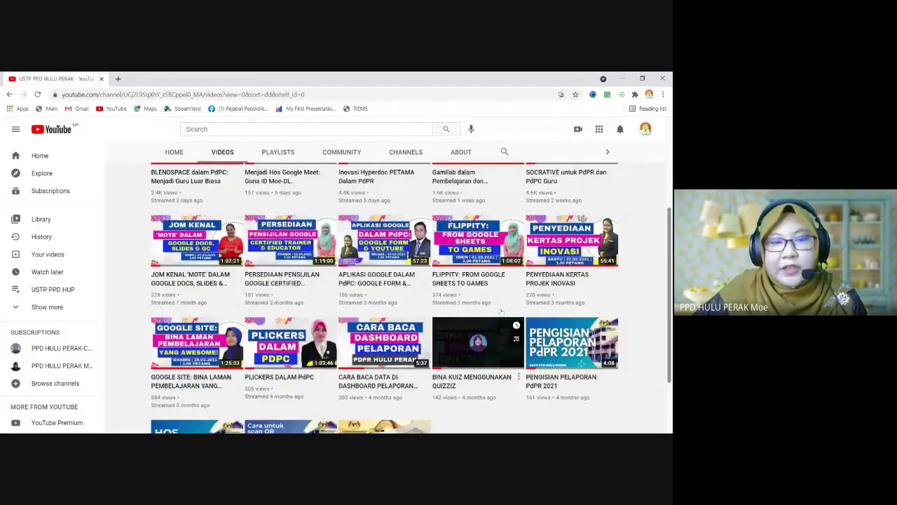
click(167, 254)
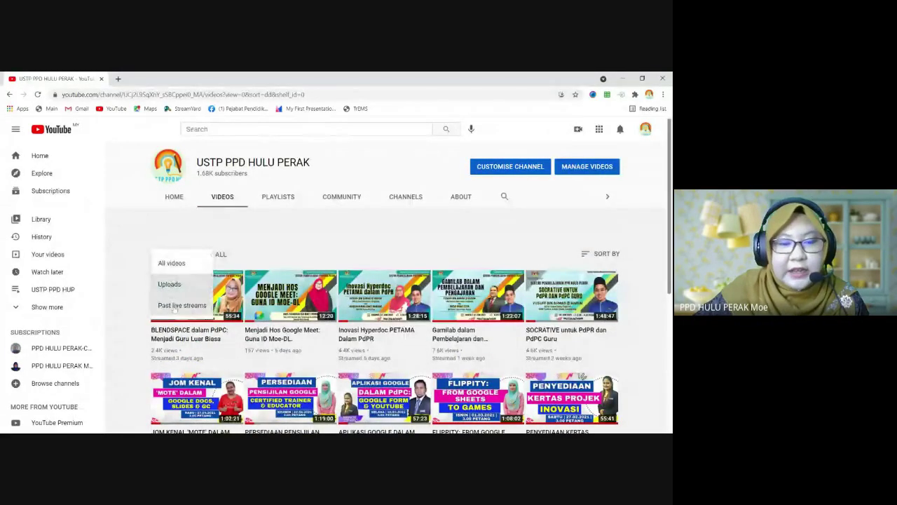
click(182, 305)
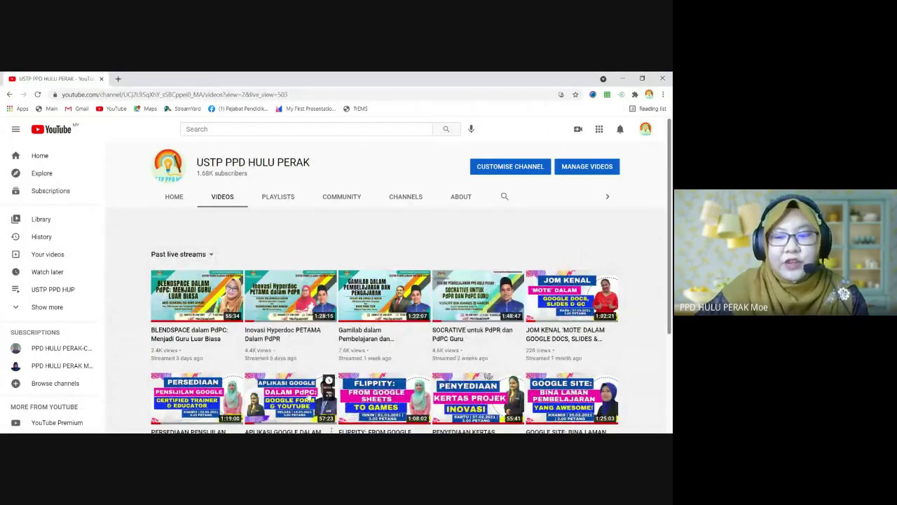
scroll(278, 238, down, 2)
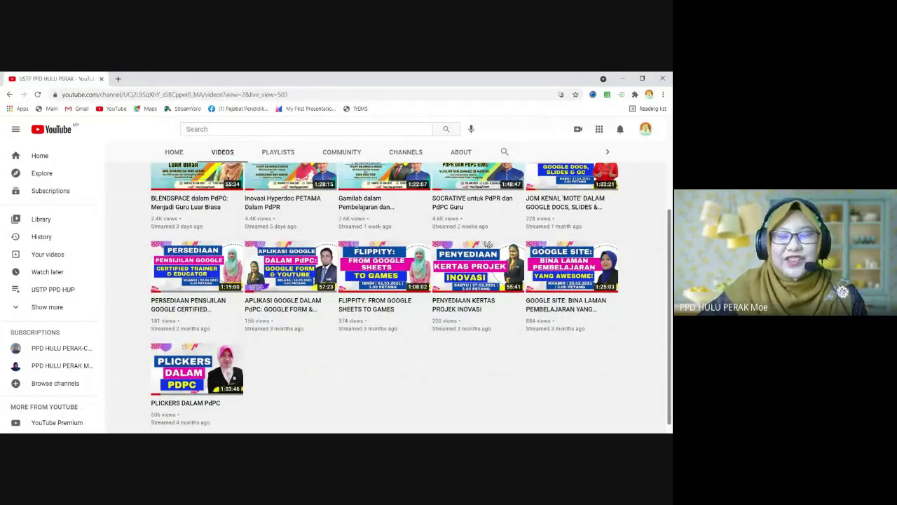
scroll(421, 378, up, 2)
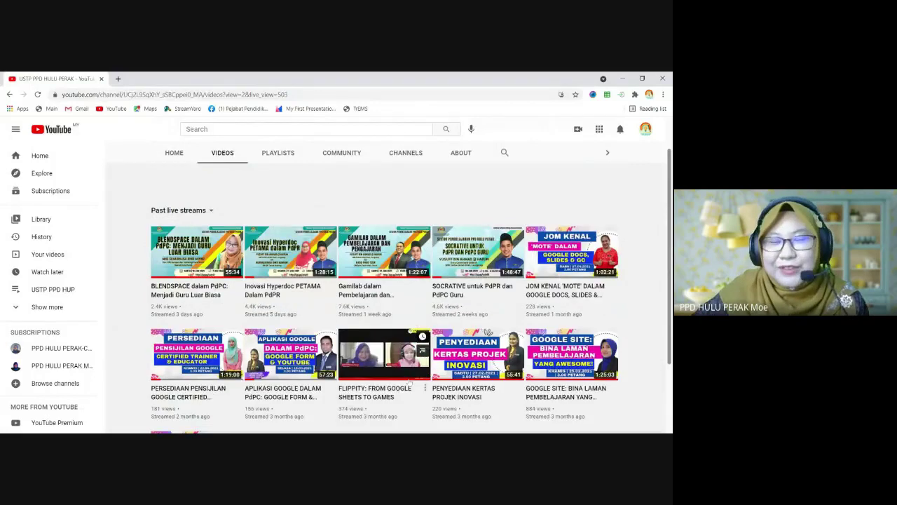
click(204, 209)
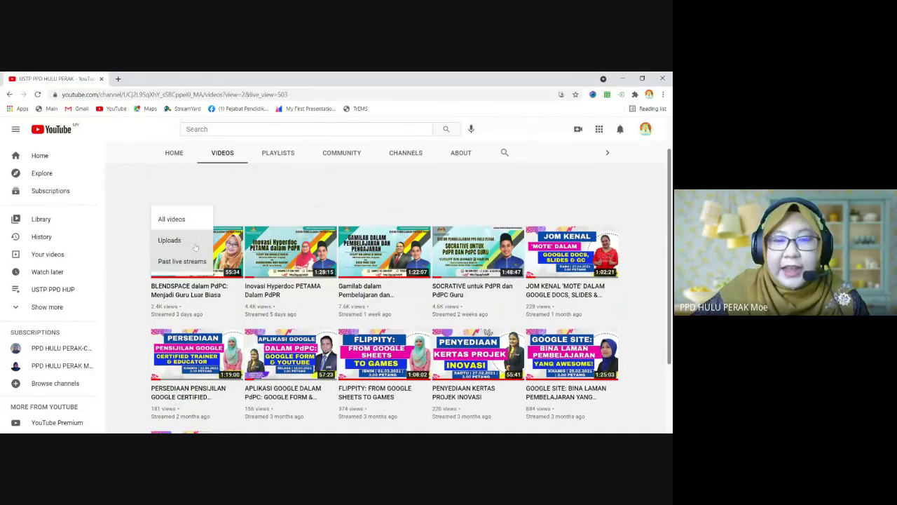
click(172, 240)
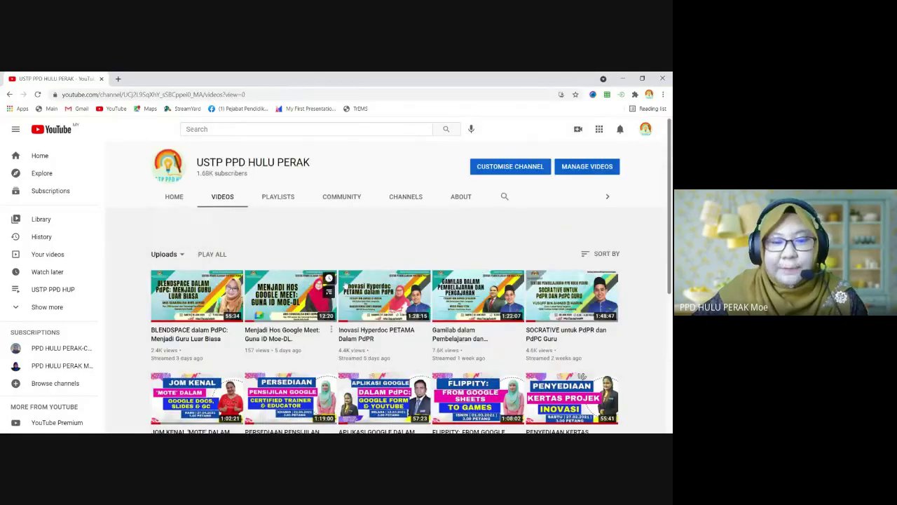
scroll(344, 382, down, 4)
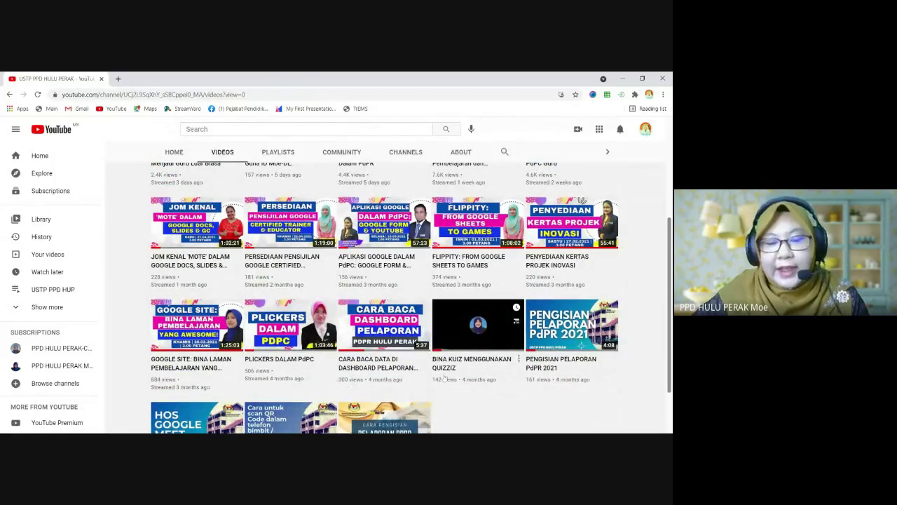
scroll(450, 401, up, 2)
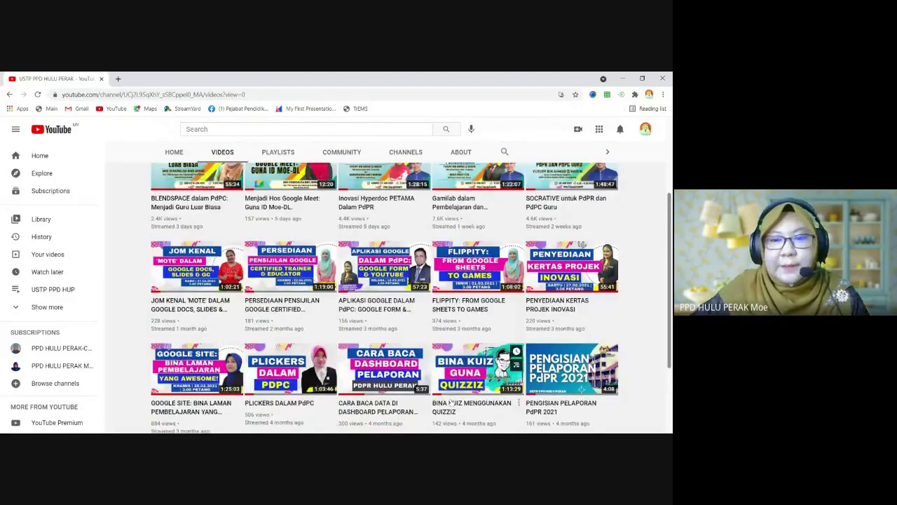
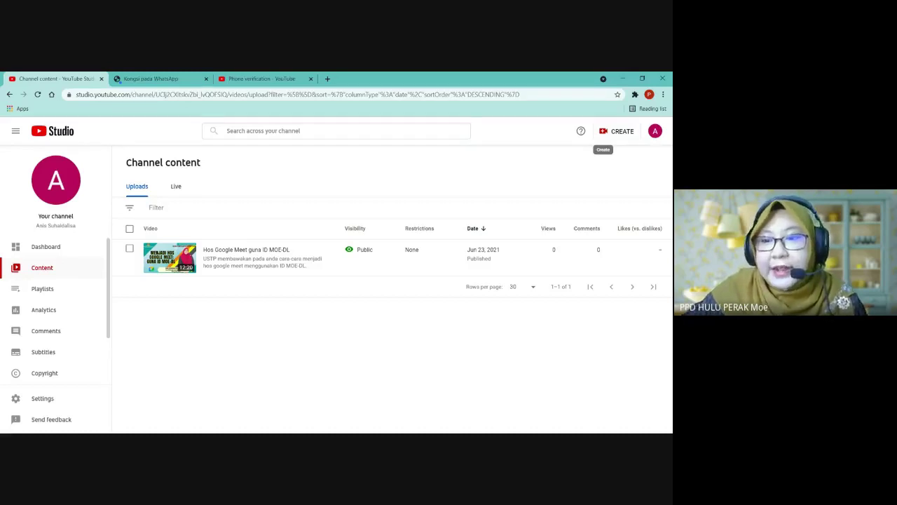
Open the CREATE menu on the Channel content page
click(622, 131)
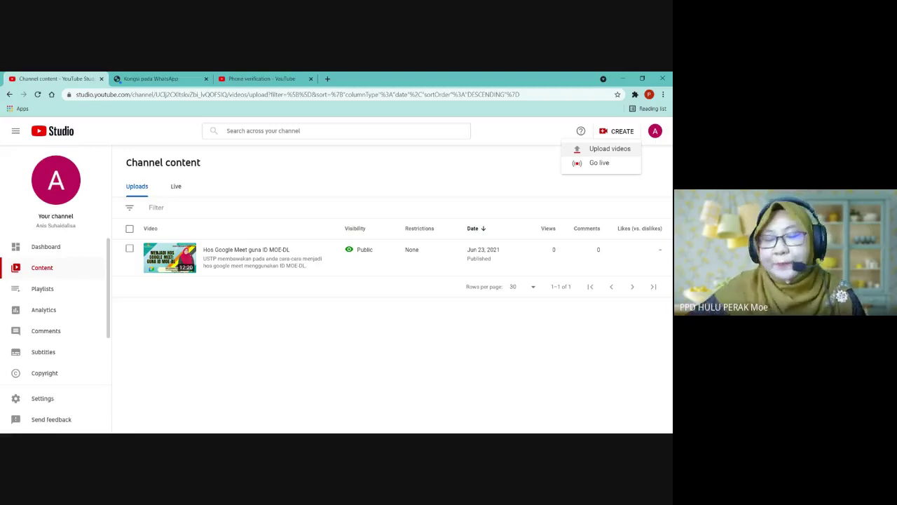
Save 'Hos Google Meet guna ID MOE-DL' as Unlisted, then choose Go live from CREATE
click(382, 251)
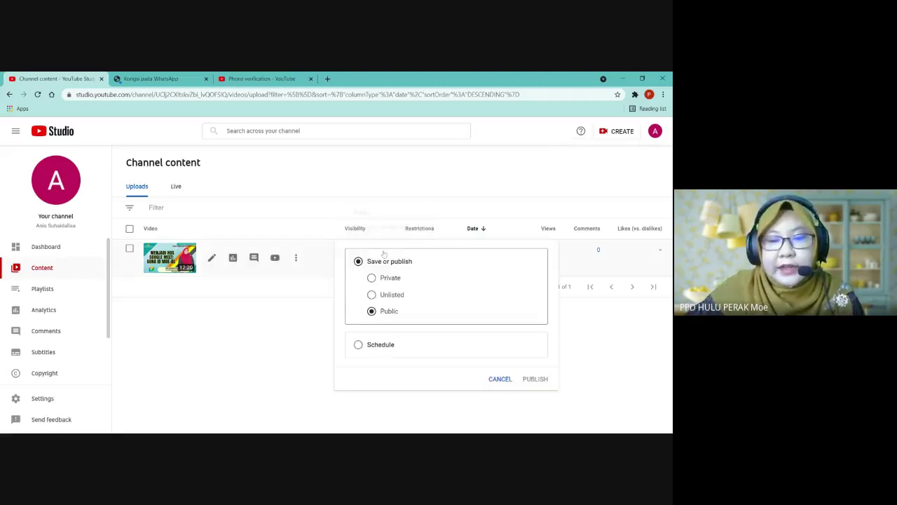
click(373, 295)
click(537, 379)
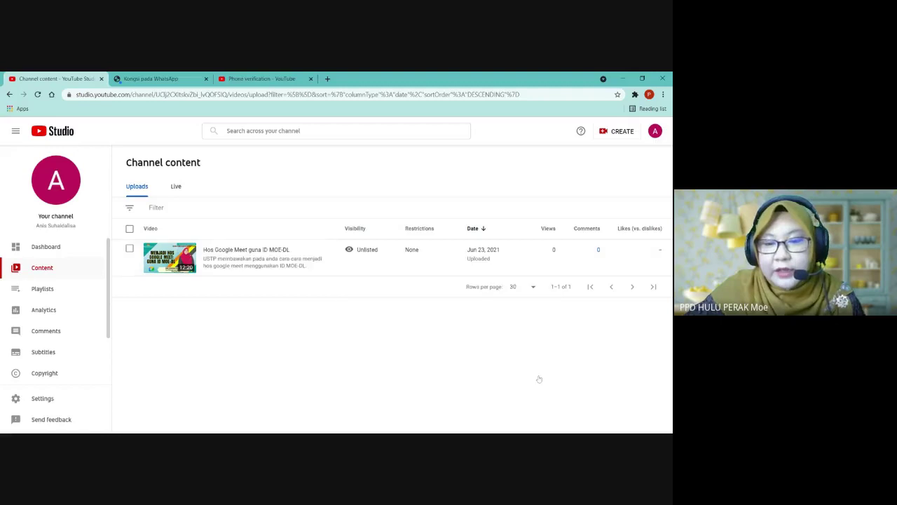
click(629, 135)
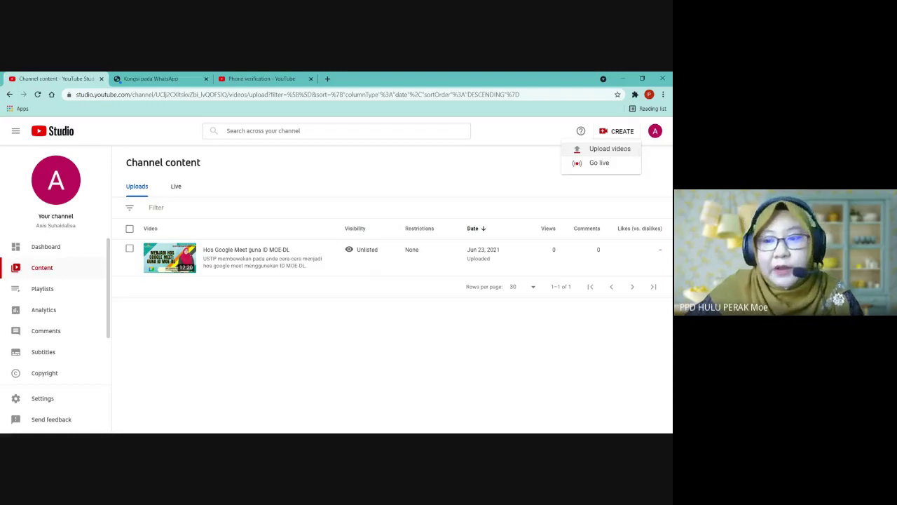
click(621, 166)
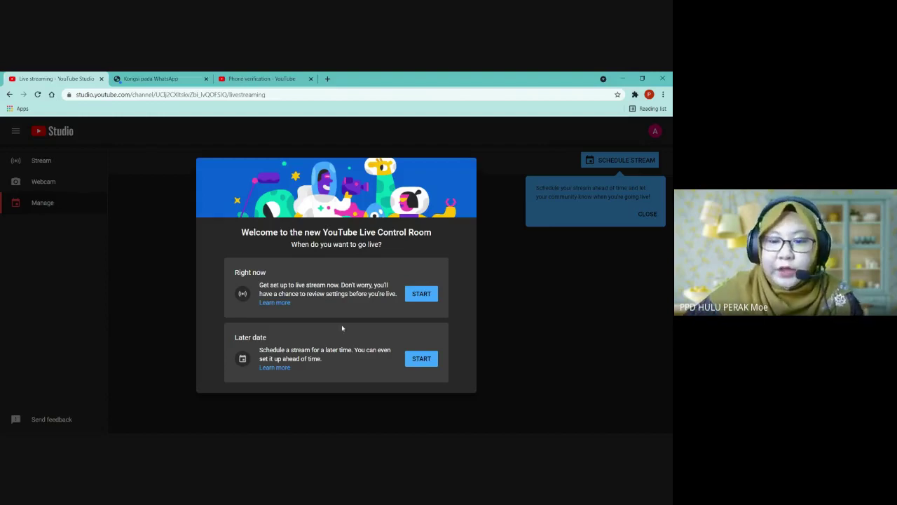
Start a right-now stream using the Built-in webcam
click(429, 299)
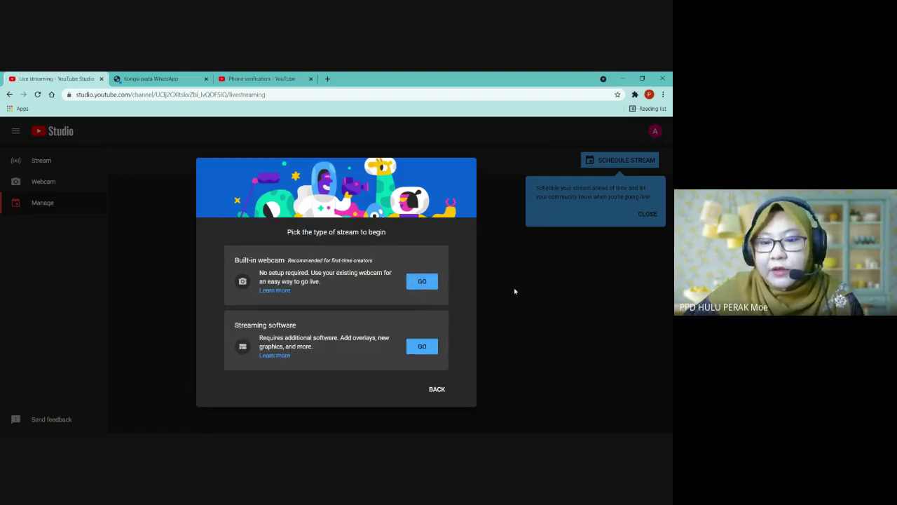
click(422, 281)
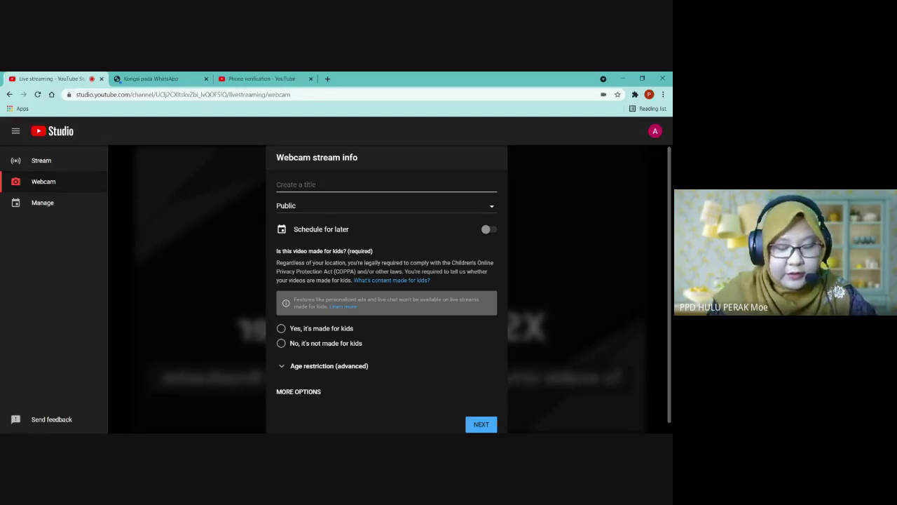
Title the webcam stream 'Blendspace' and set its visibility to Unlisted
text(Blendspace)
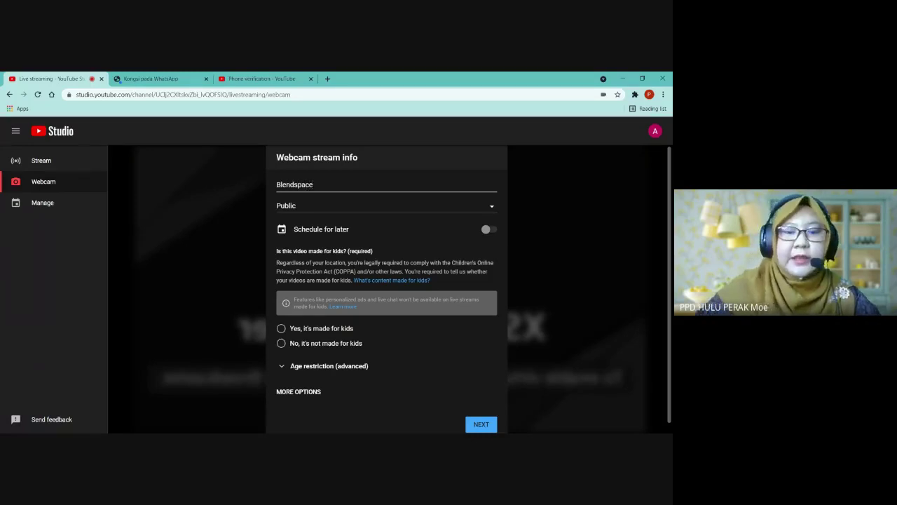
click(468, 210)
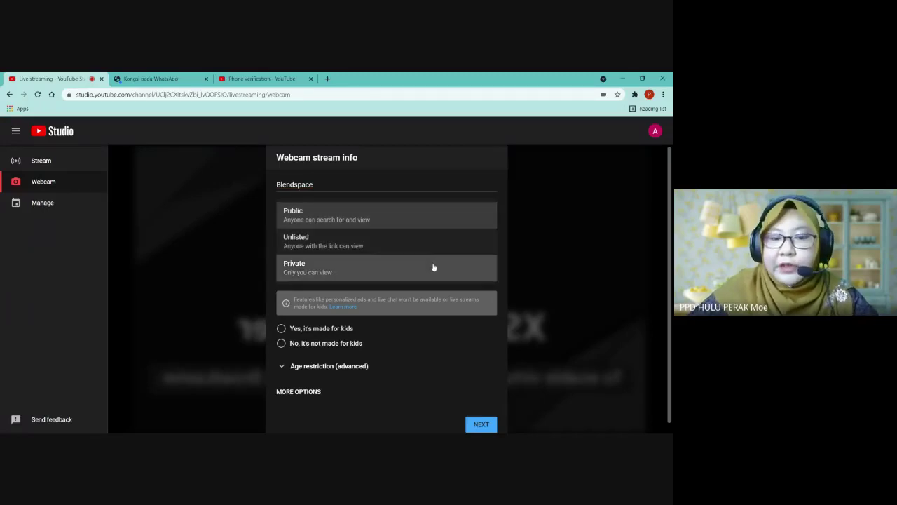
click(381, 242)
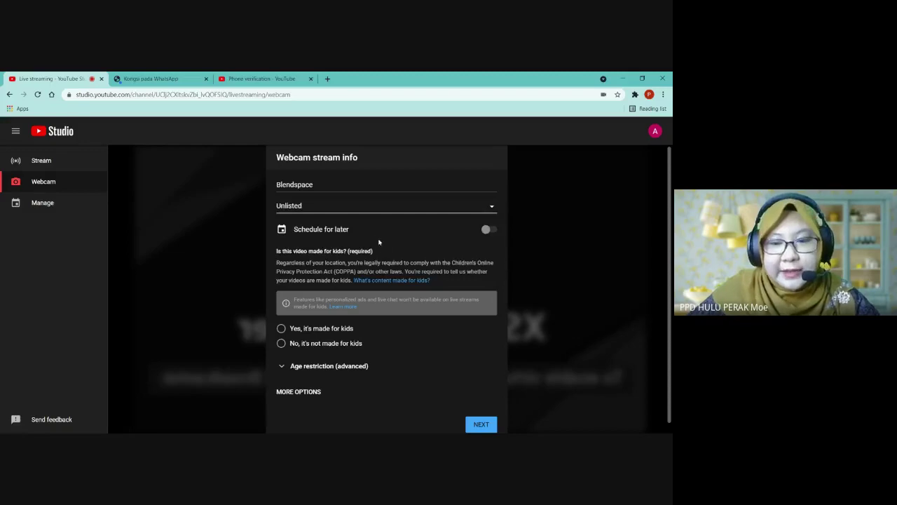
Schedule the stream for later with a 3:00 PM start time
click(491, 230)
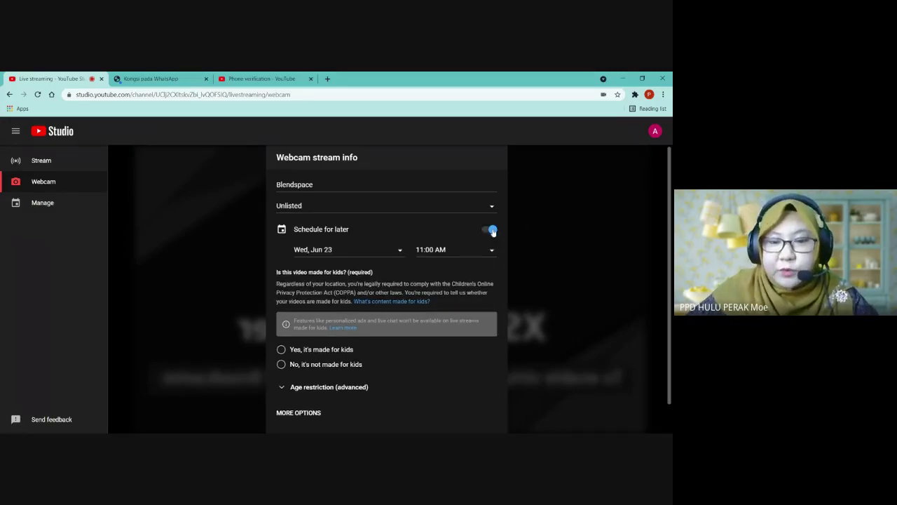
click(446, 253)
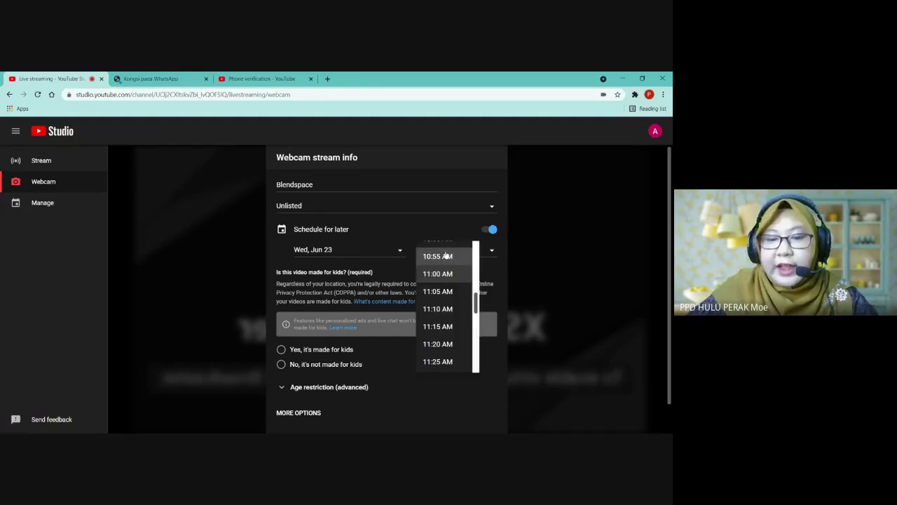
scroll(451, 321, down, 2)
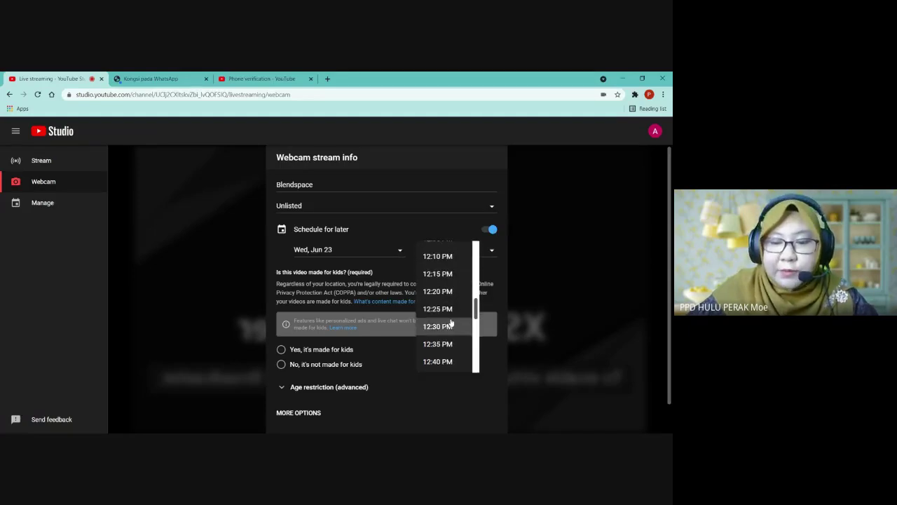
scroll(451, 322, down, 4)
scroll(451, 322, down, 4)
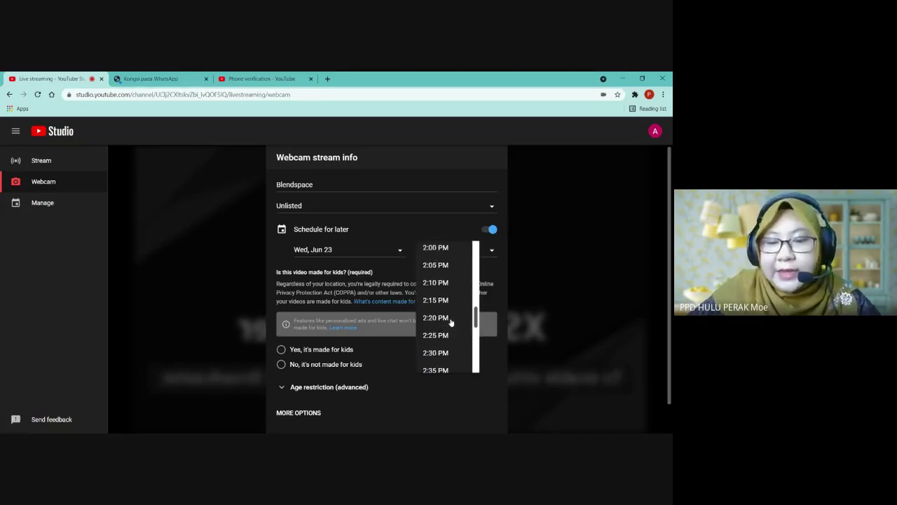
scroll(450, 323, down, 1)
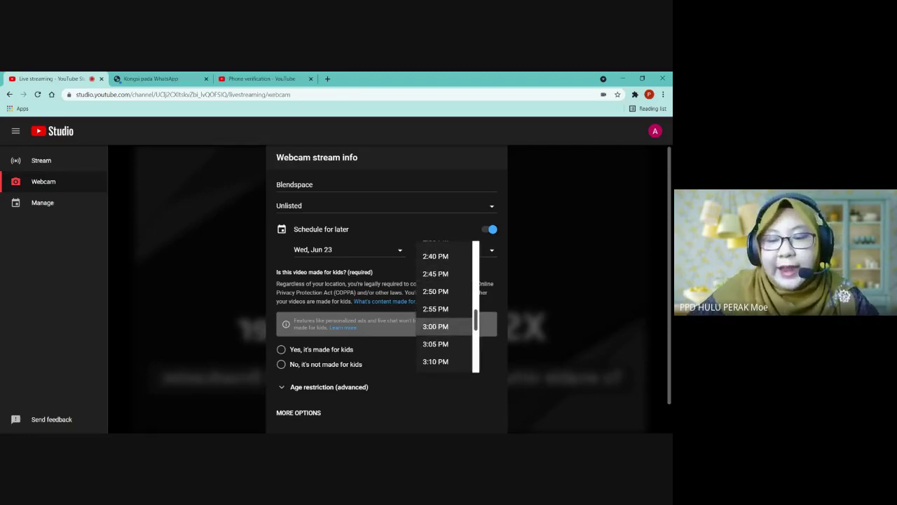
click(451, 327)
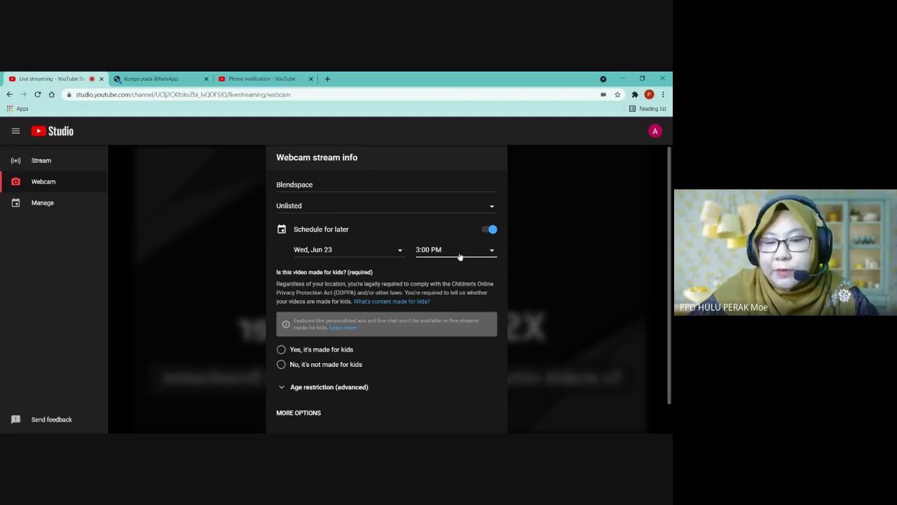
scroll(428, 388, down, 1)
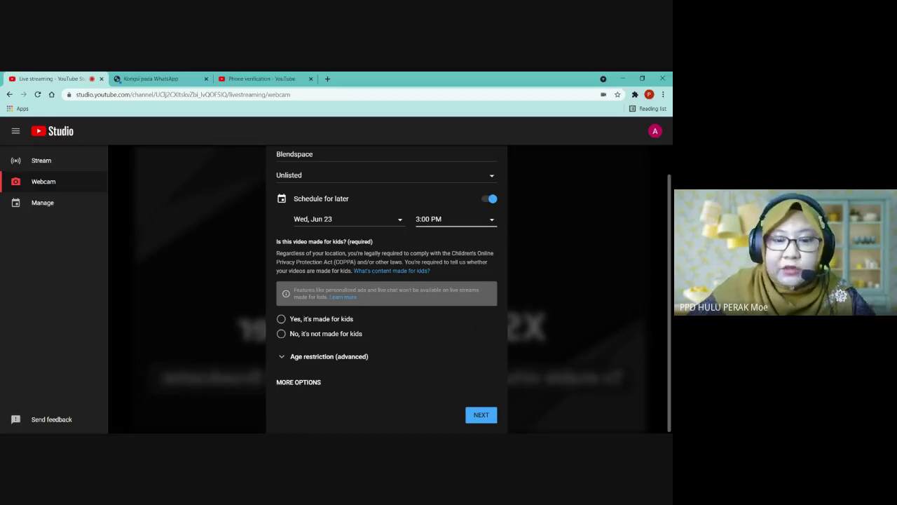
Mark the stream not made for kids, submit it, and dismiss the creation-failed message
click(281, 335)
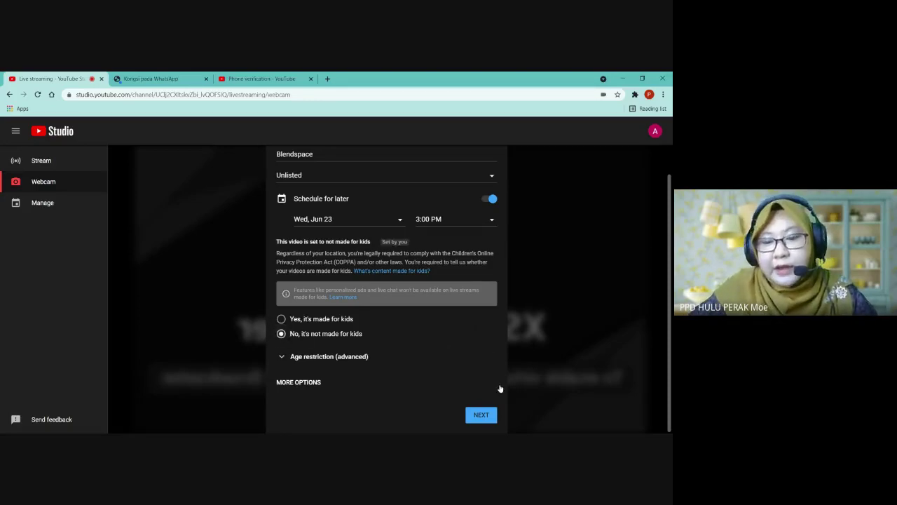
click(483, 415)
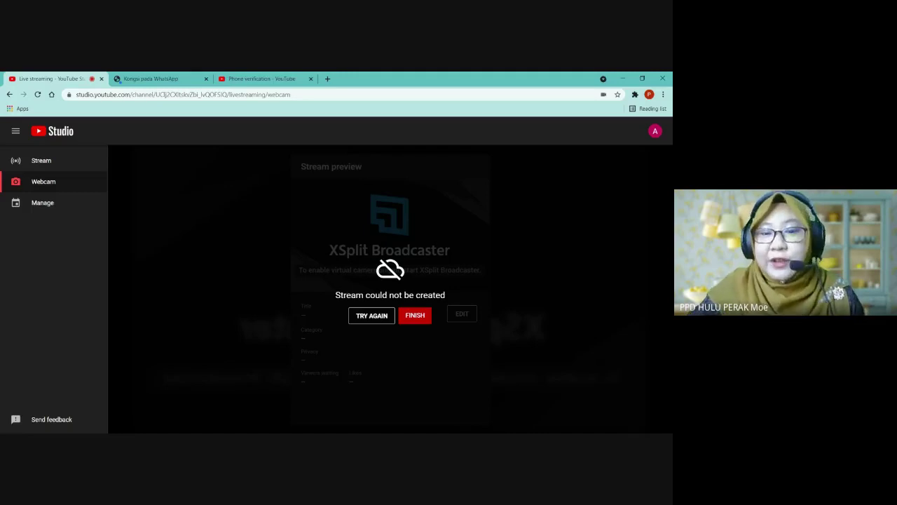
click(418, 317)
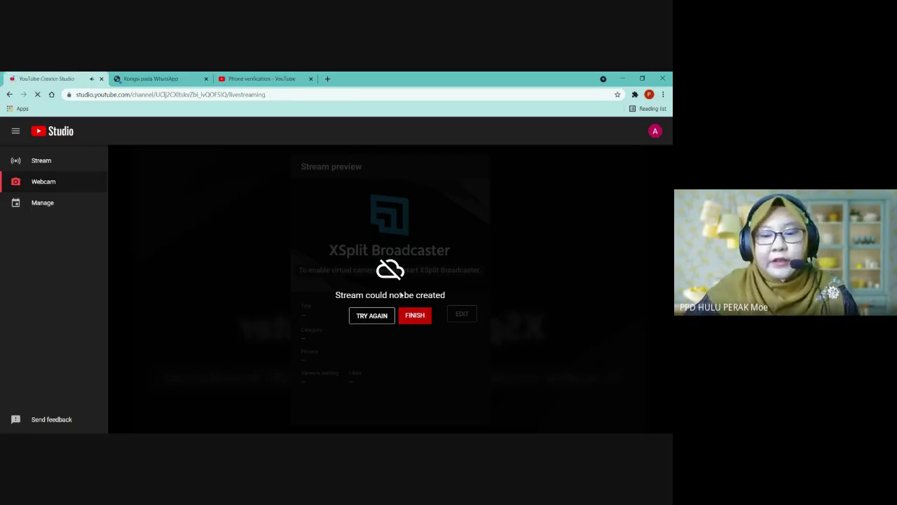
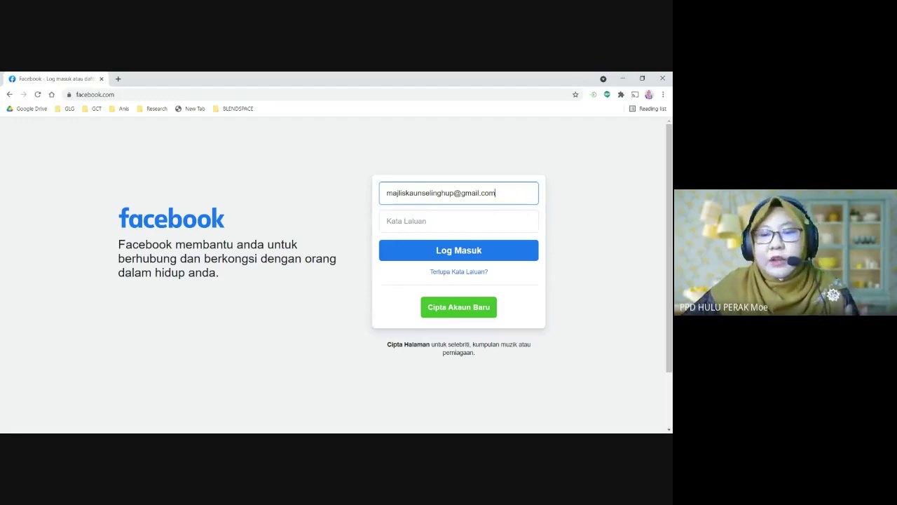
Type the account's e-mail address into the login field, then clear it
key(ctrl+a)
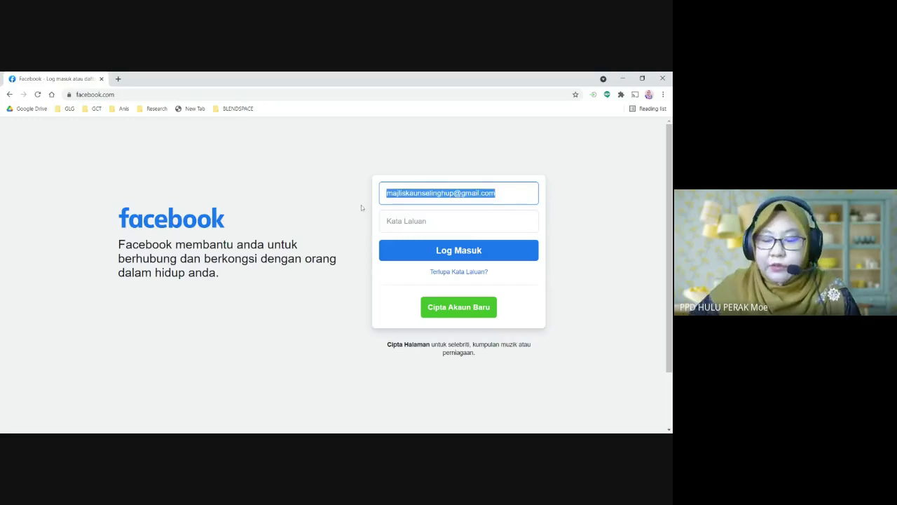
key(BackSpace)
Fill the e-mail from the saved autofill suggestion and enter the account password
key(Down)
key(Return)
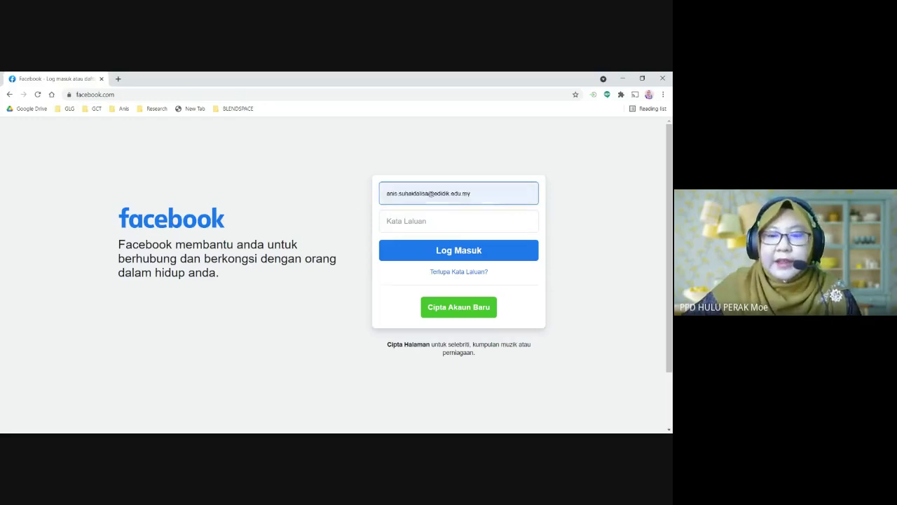
click(458, 221)
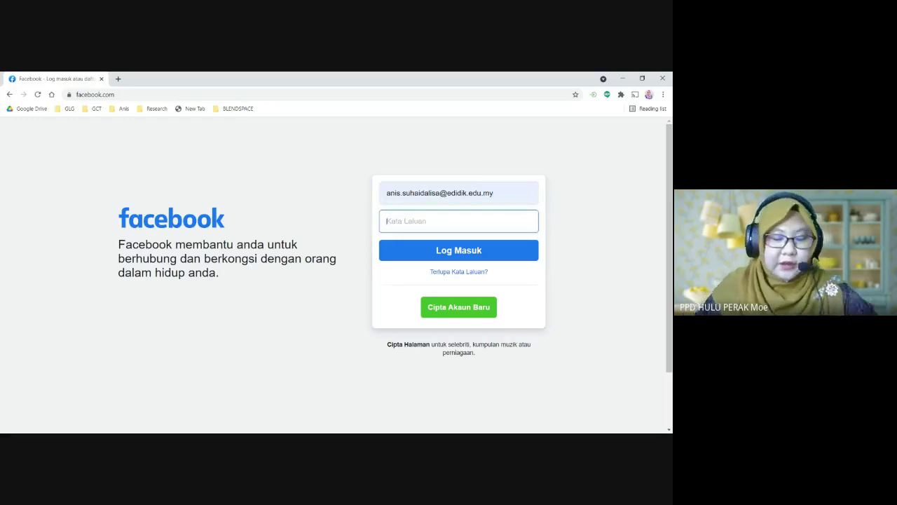
text(•••••••••)
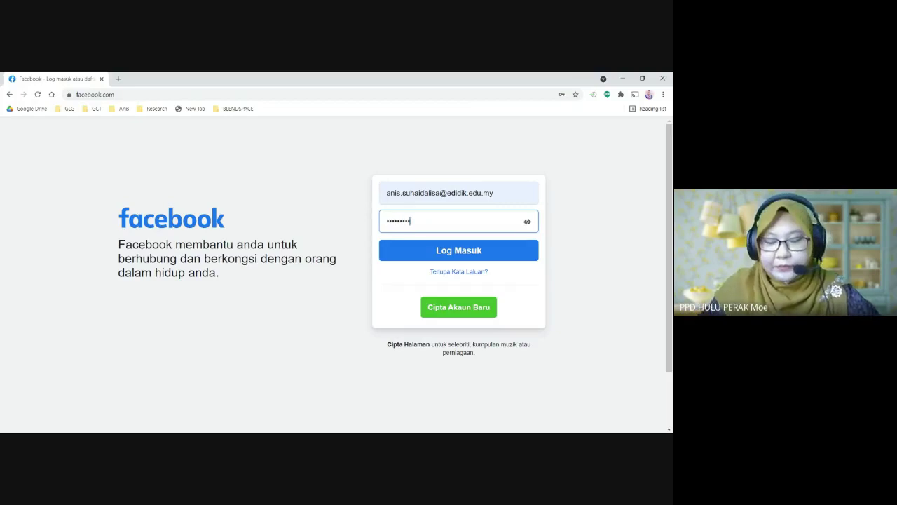
text(••••)
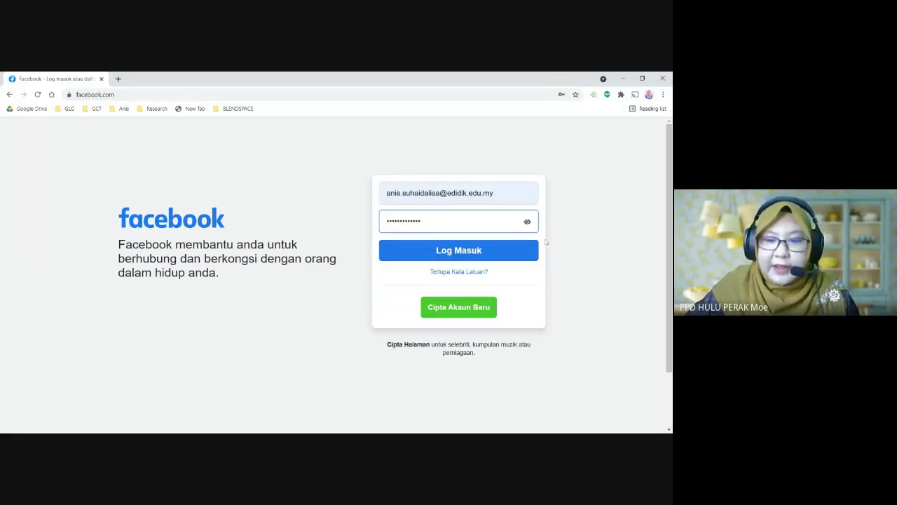
Open the sign-up form and enter the new user's first name and surname
click(462, 316)
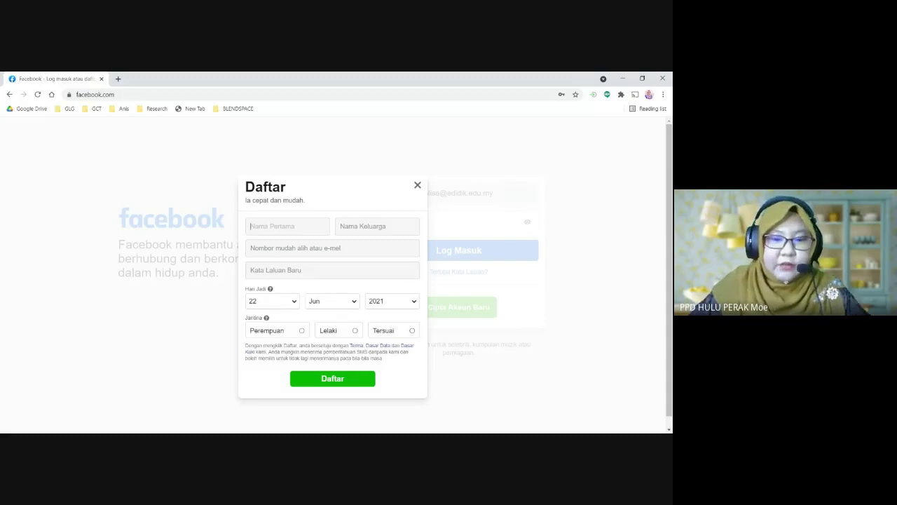
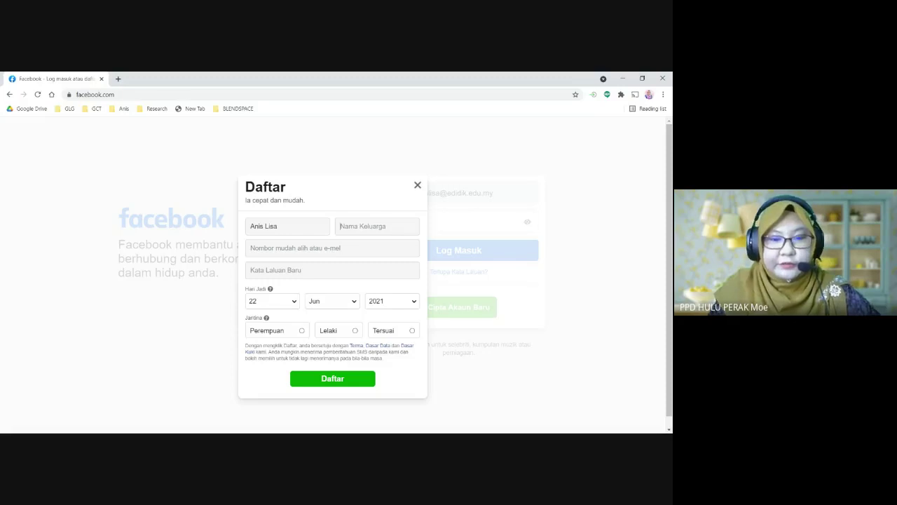
key(Tab)
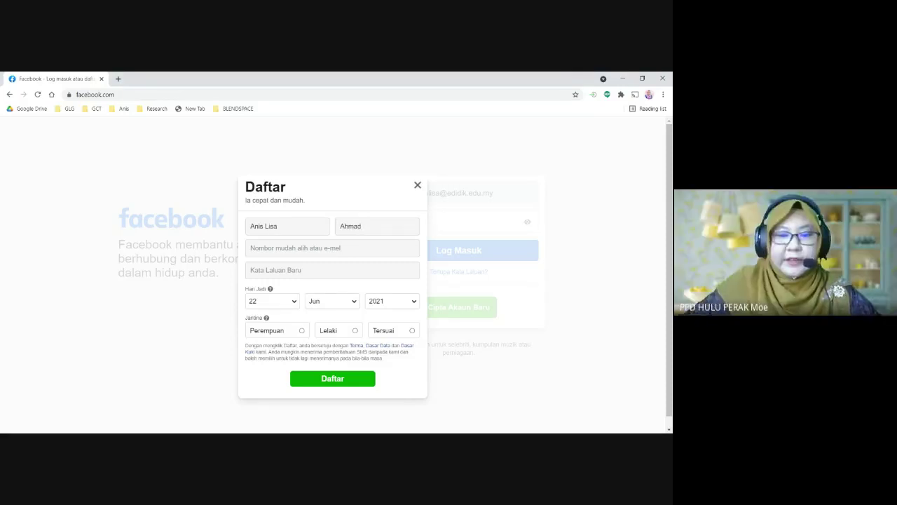
Enter the user's e-mail address in both e-mail fields and set a new password
key(Tab)
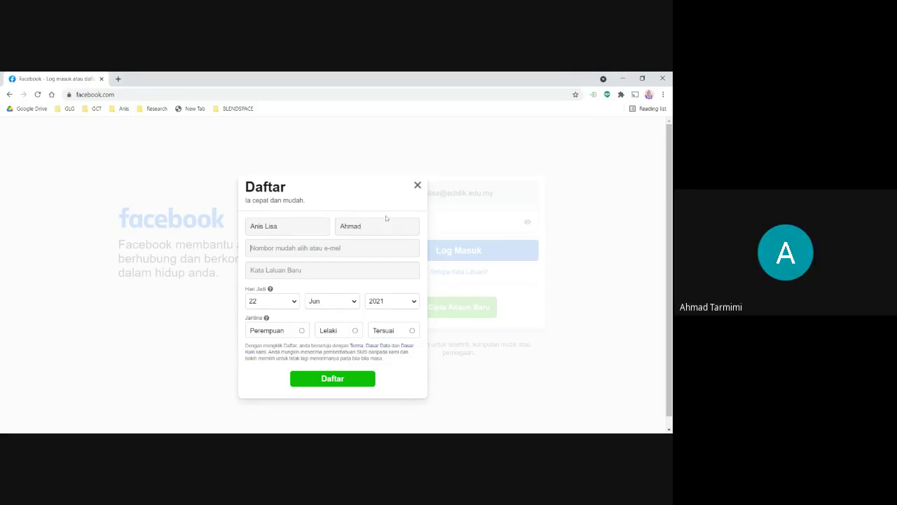
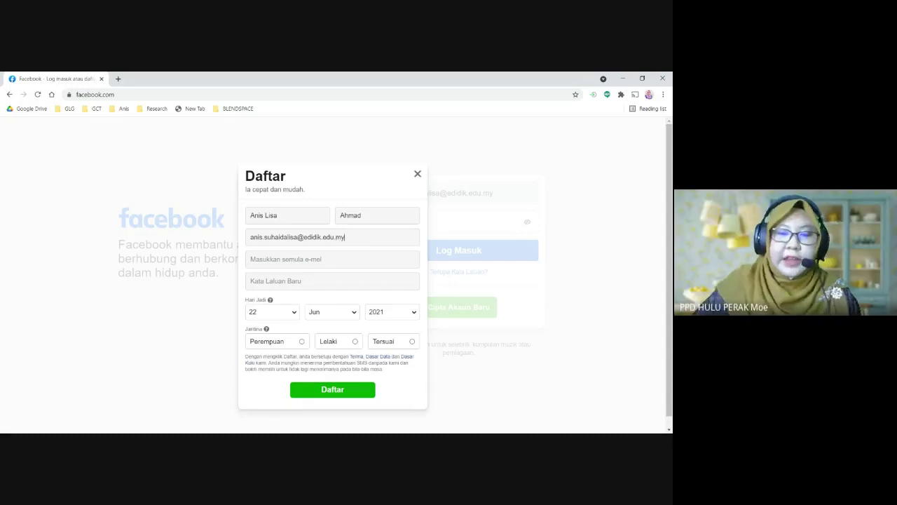
key(ctrl+a)
key(ctrl+c)
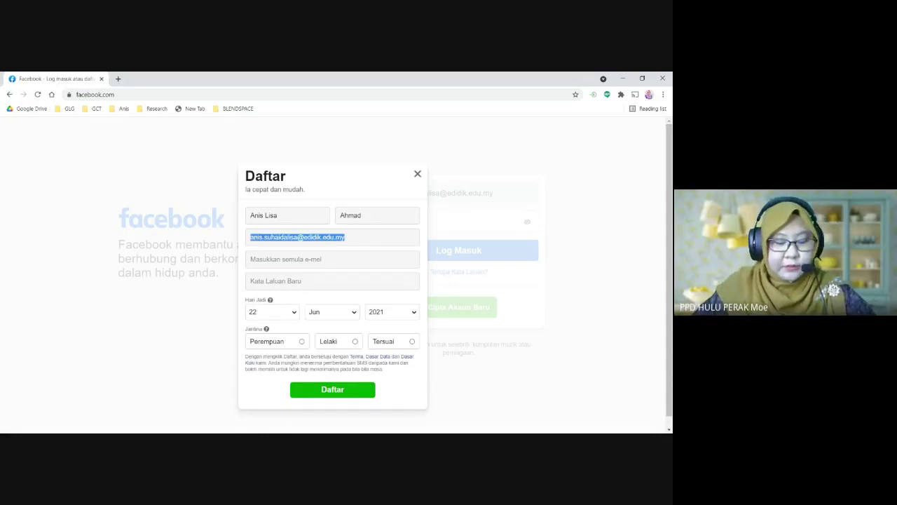
click(251, 258)
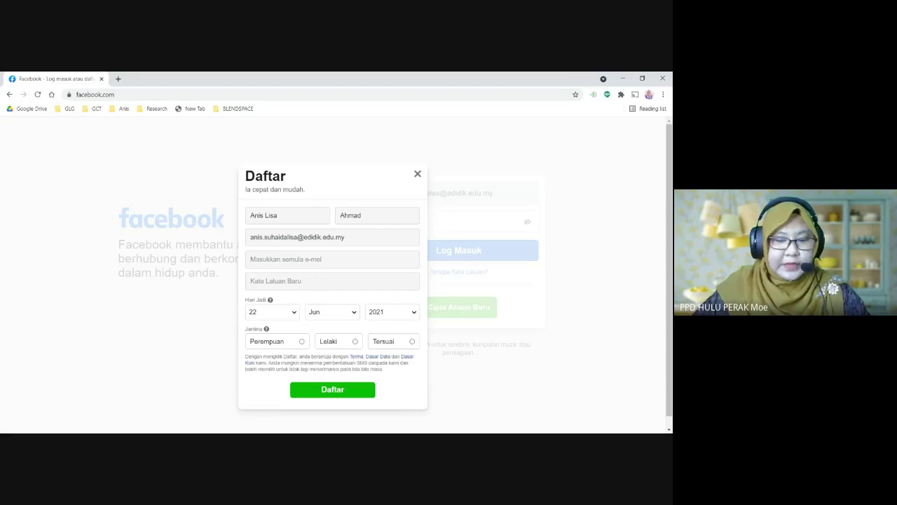
key(ctrl+v)
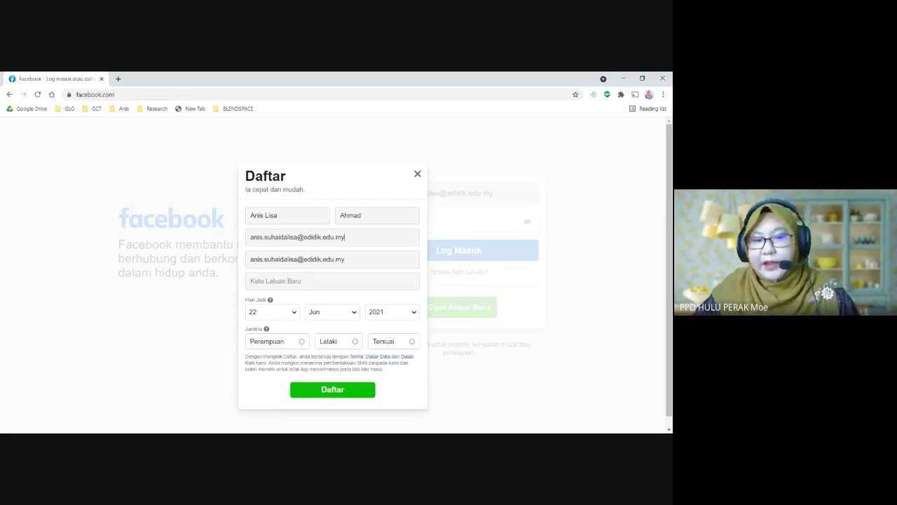
key(Tab)
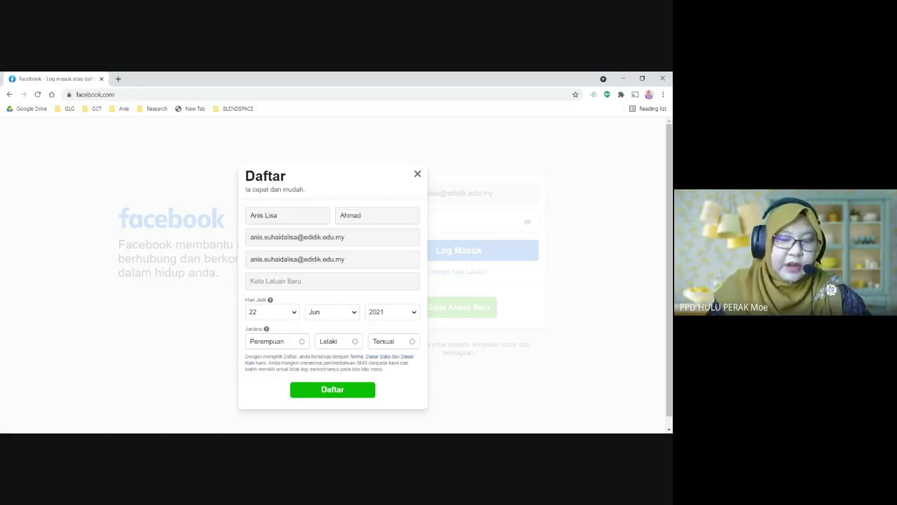
text(******)
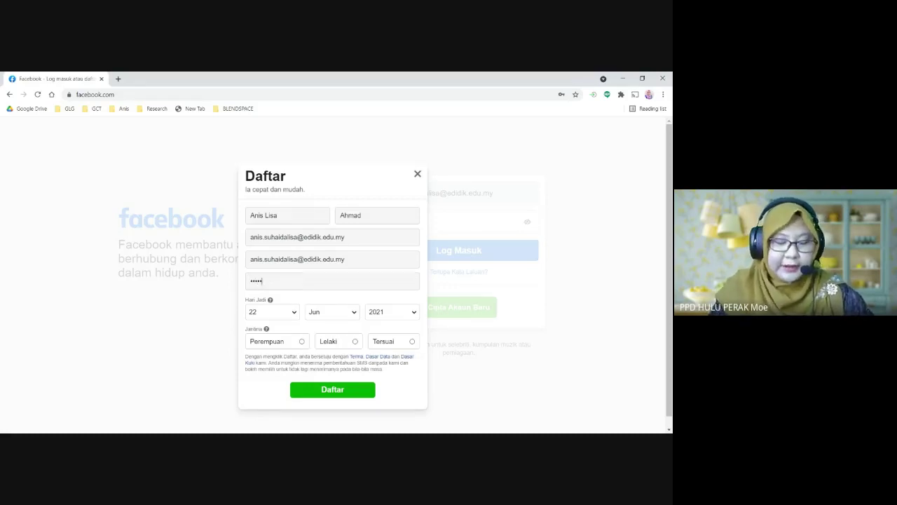
text(*******)
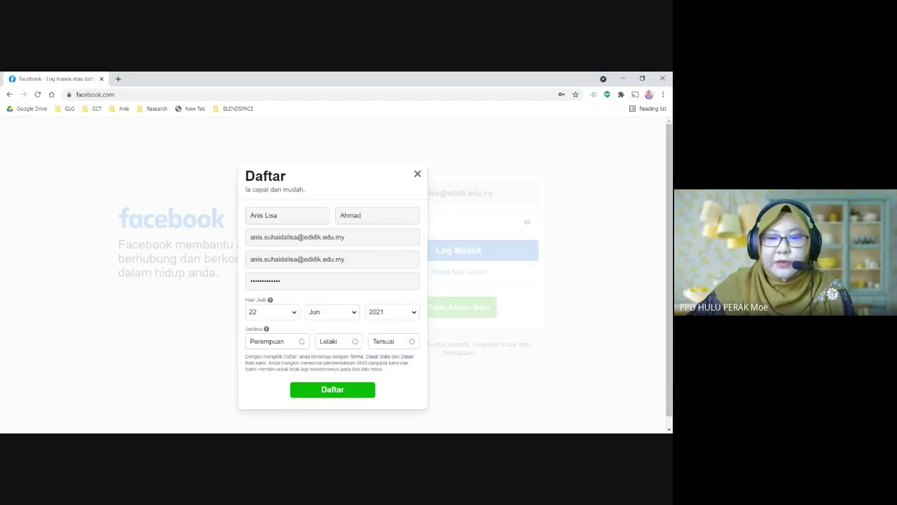
Set the birthday to 1 Jan 1982 and choose female as the gender
click(392, 312)
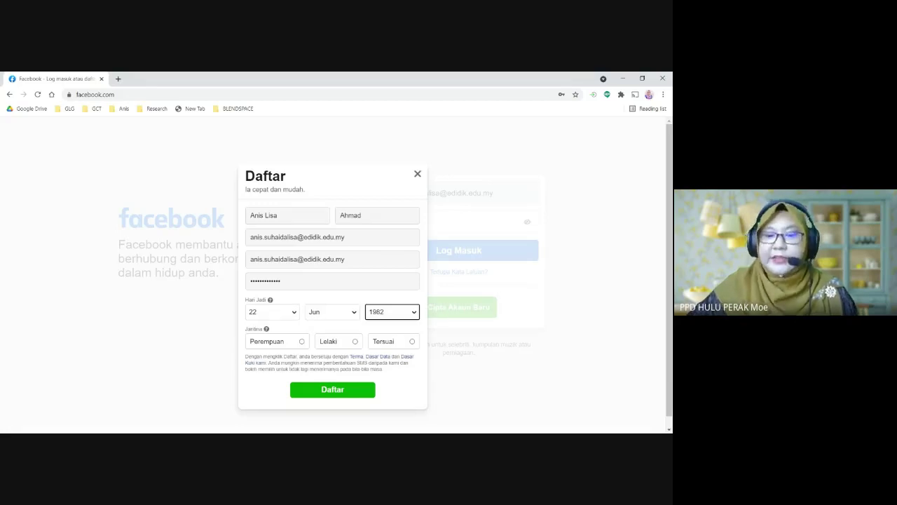
click(287, 315)
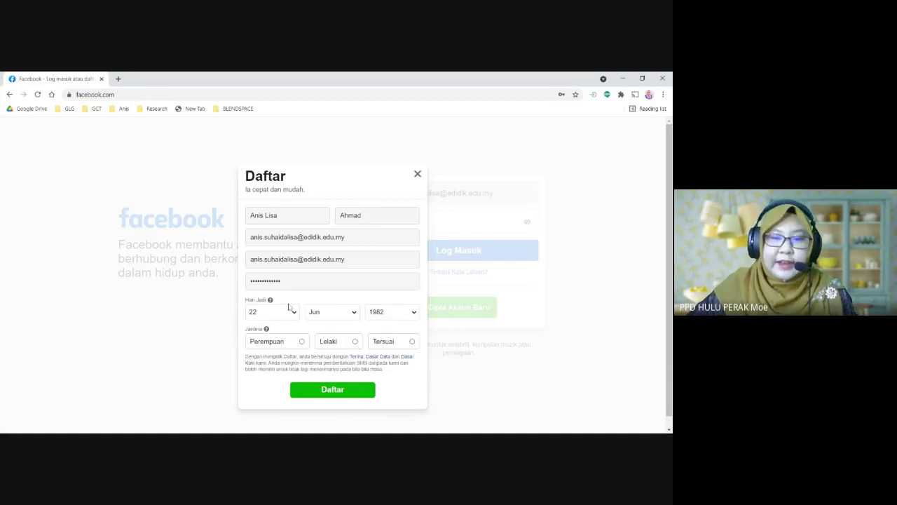
click(289, 306)
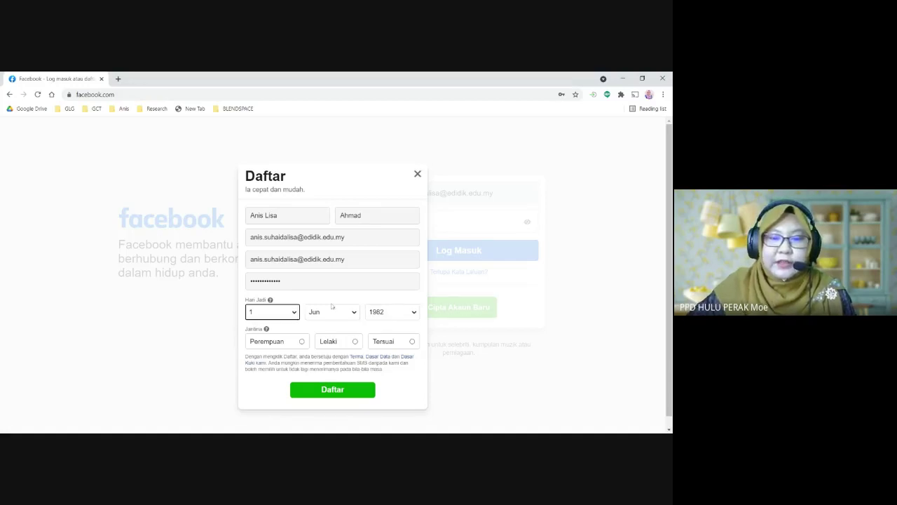
click(331, 308)
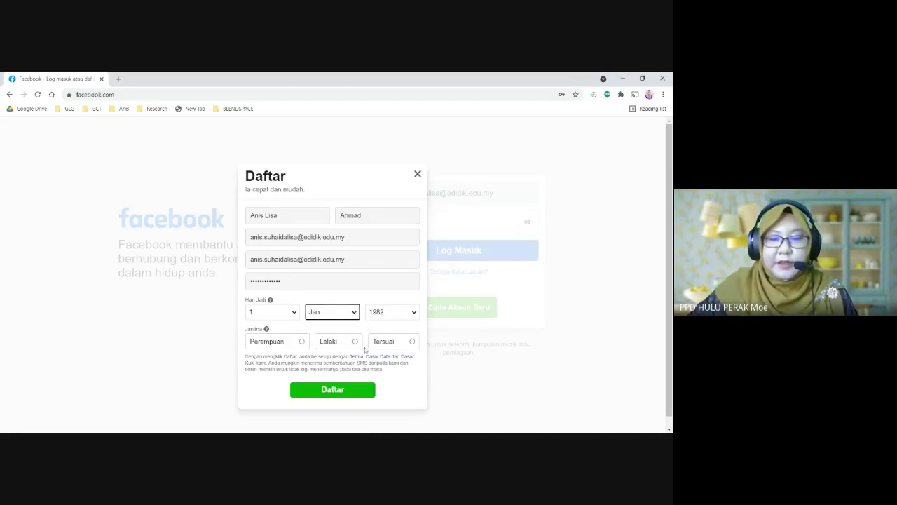
click(302, 342)
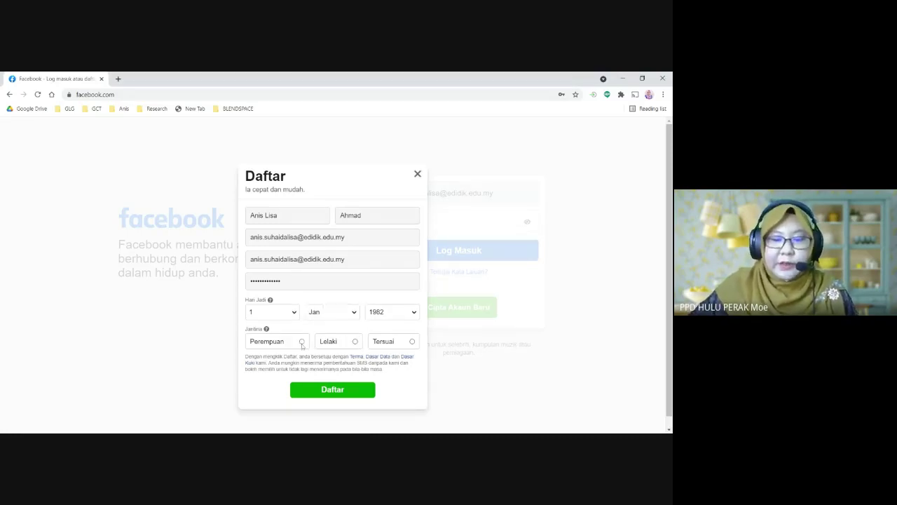
Submit the sign-up, enter the emailed confirmation code, and acknowledge the account-verified message
click(331, 394)
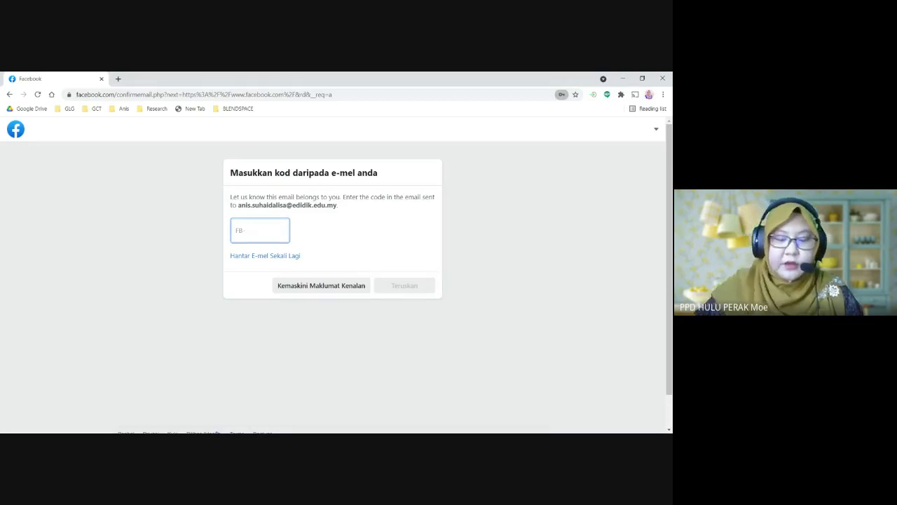
click(585, 105)
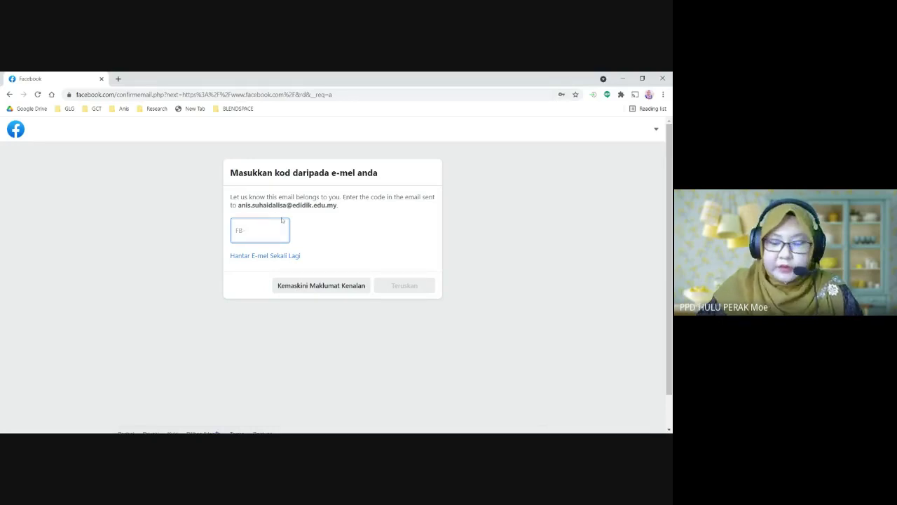
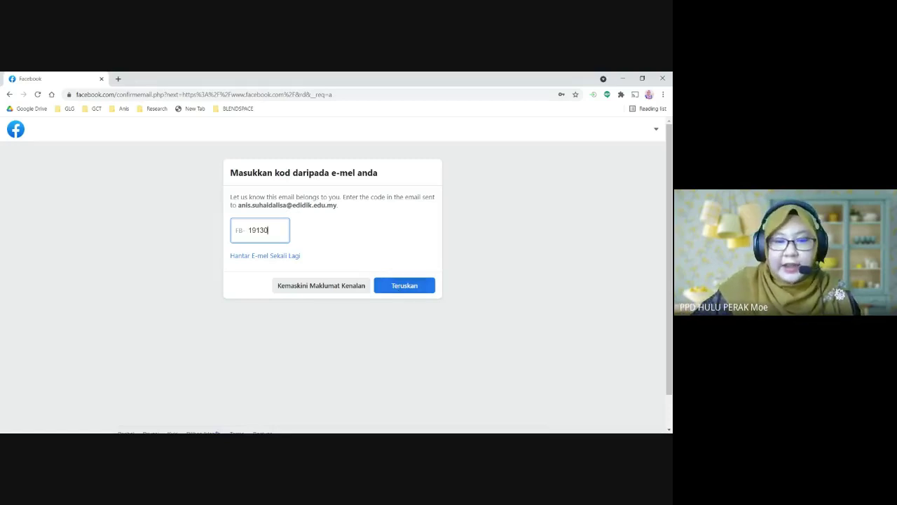
click(411, 286)
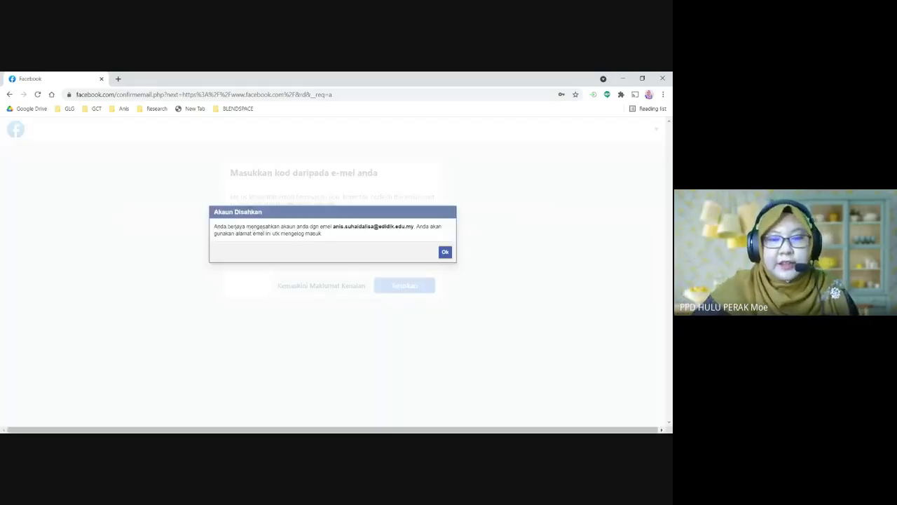
click(444, 252)
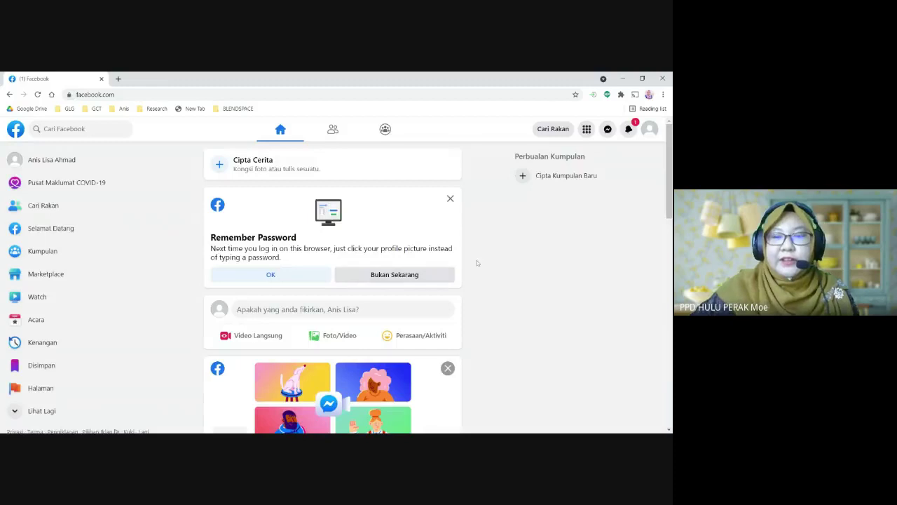
Dismiss the Remember Password and Messenger Rooms prompts, then visit the Friends and Groups pages
click(450, 199)
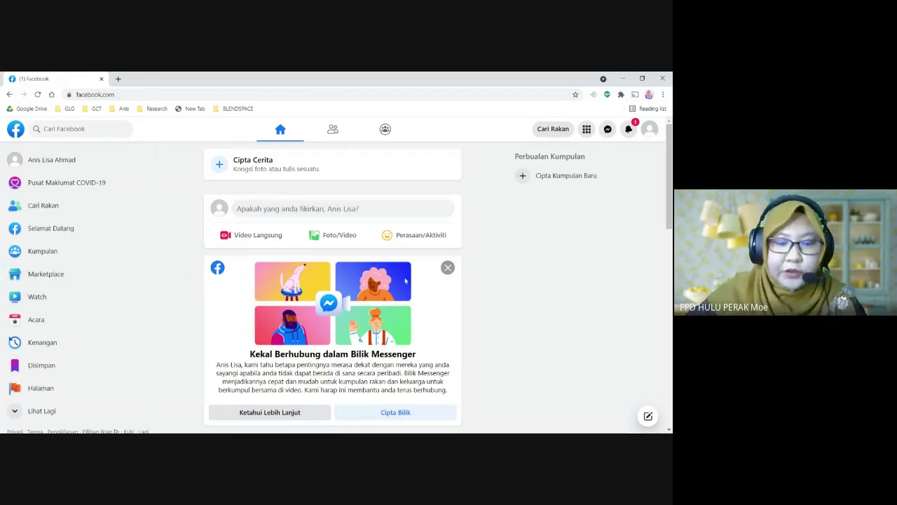
click(650, 130)
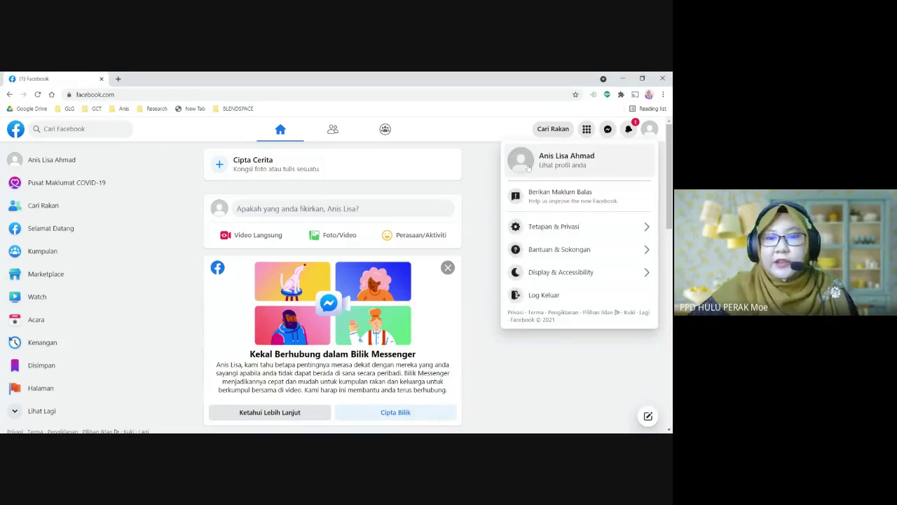
click(513, 358)
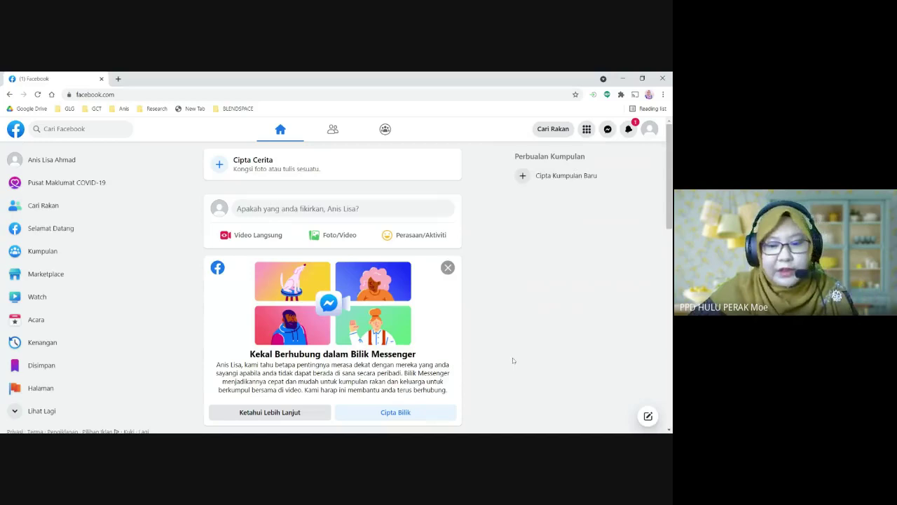
click(447, 269)
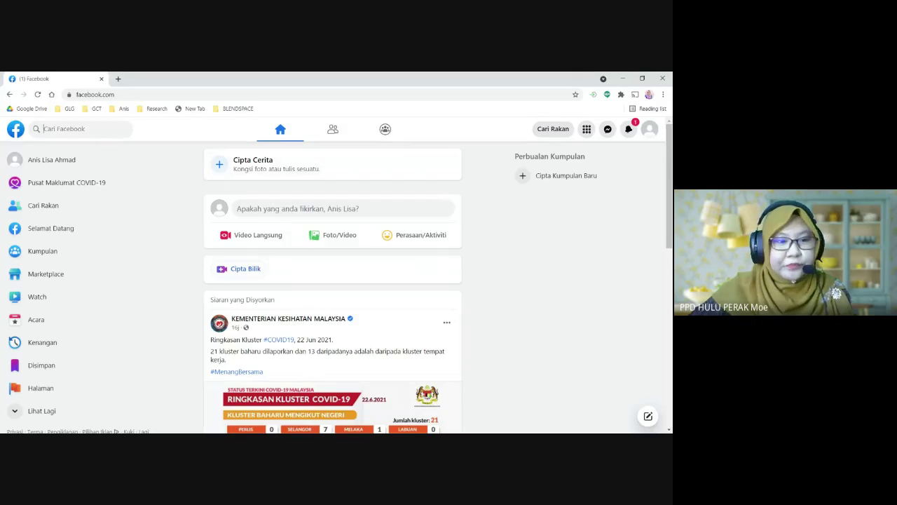
click(77, 129)
click(334, 130)
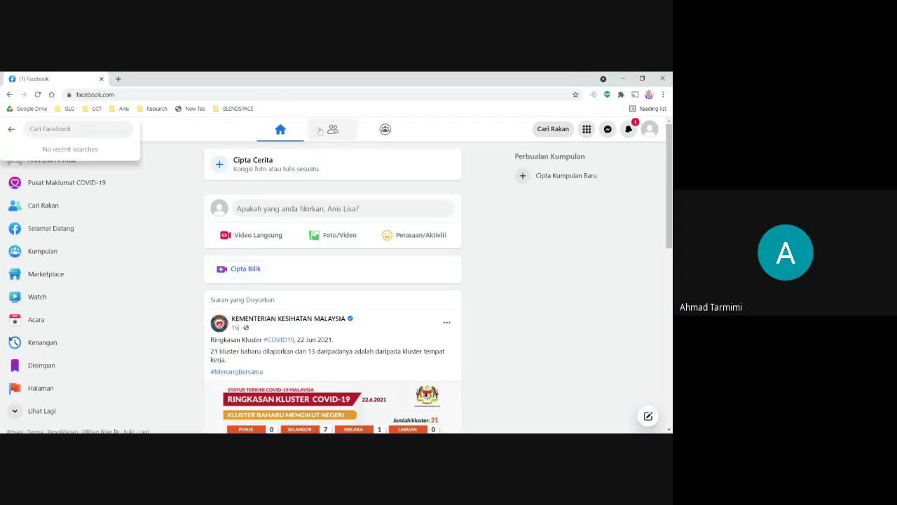
click(385, 131)
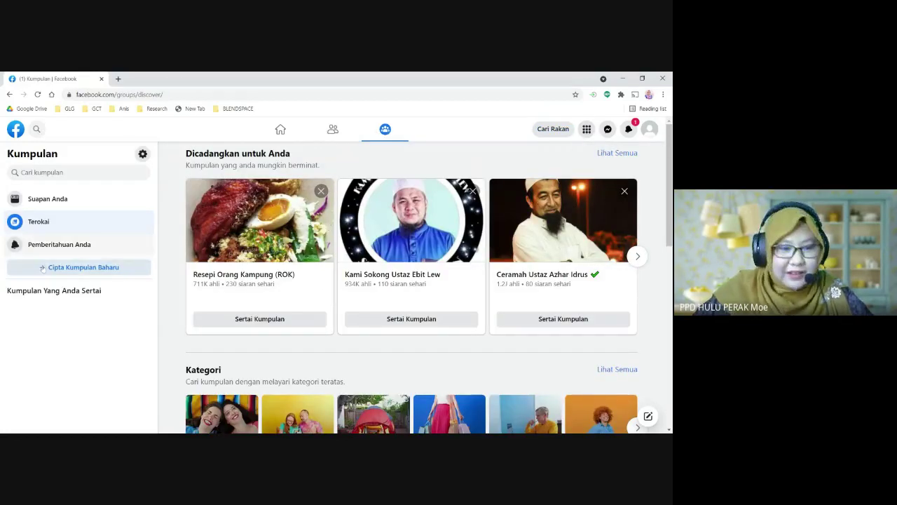
Save English (US) as the display language in Language and Region settings, then return Home
click(649, 132)
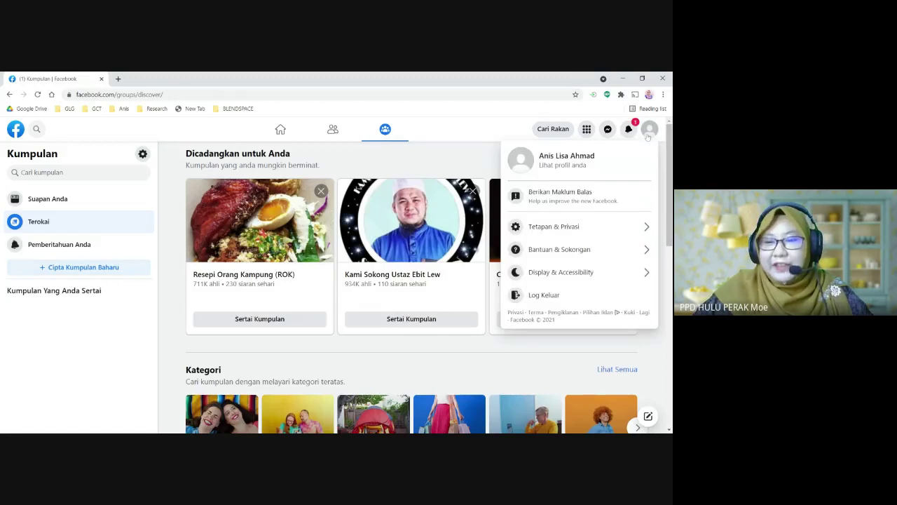
click(619, 232)
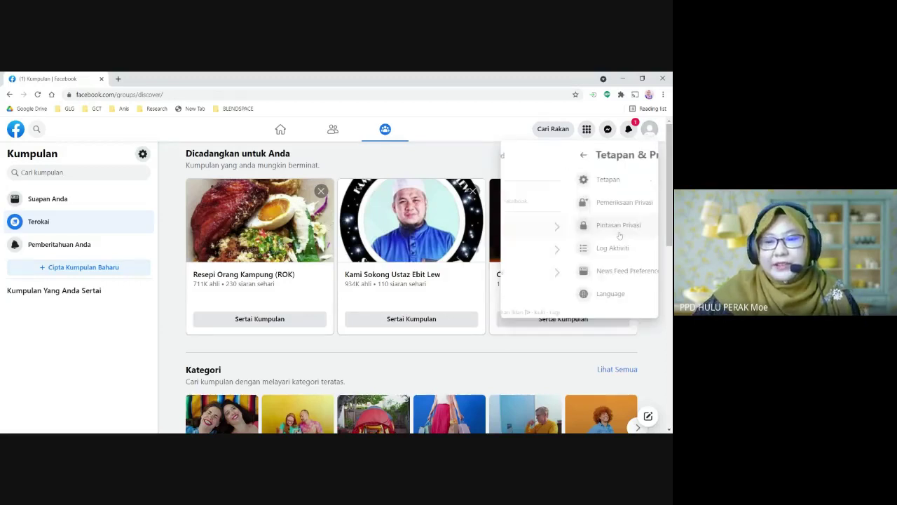
click(611, 294)
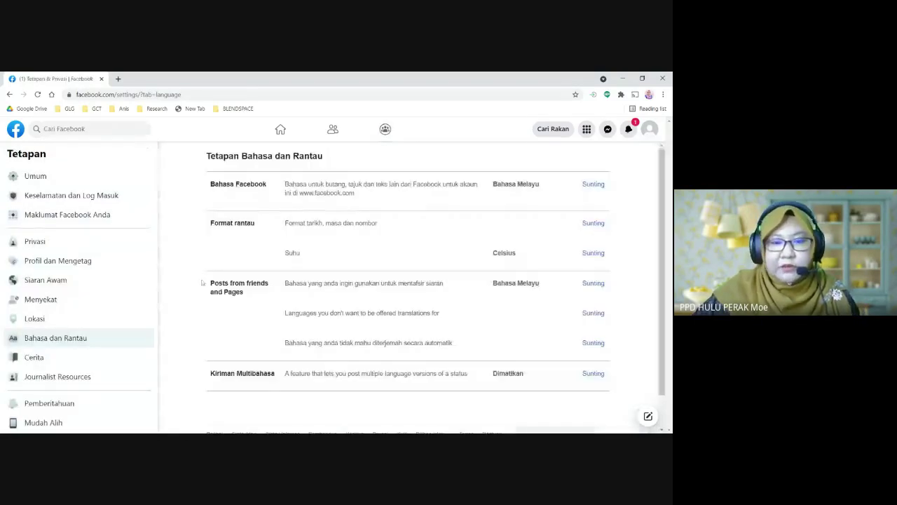
click(593, 184)
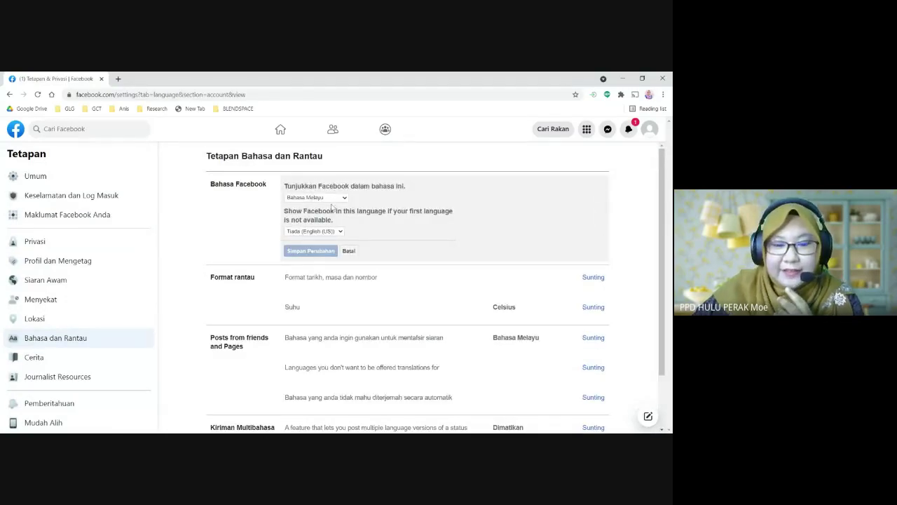
click(332, 207)
click(311, 220)
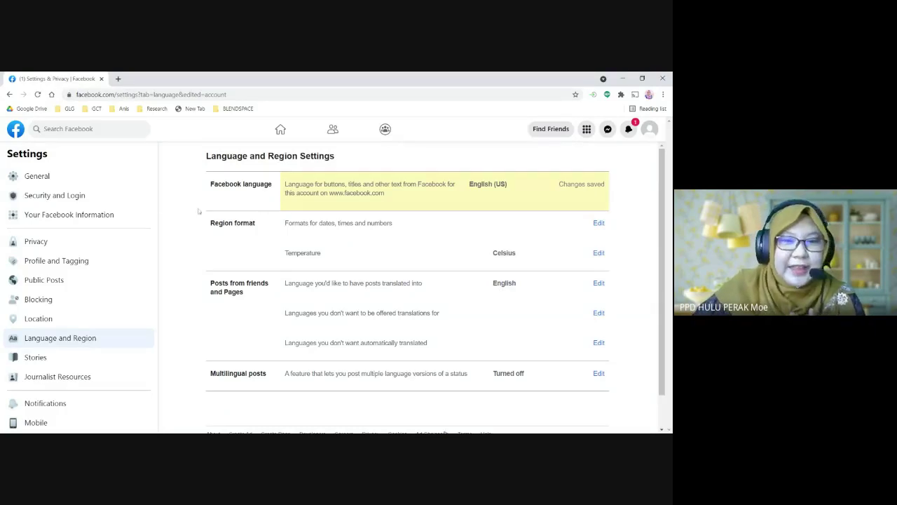
click(281, 129)
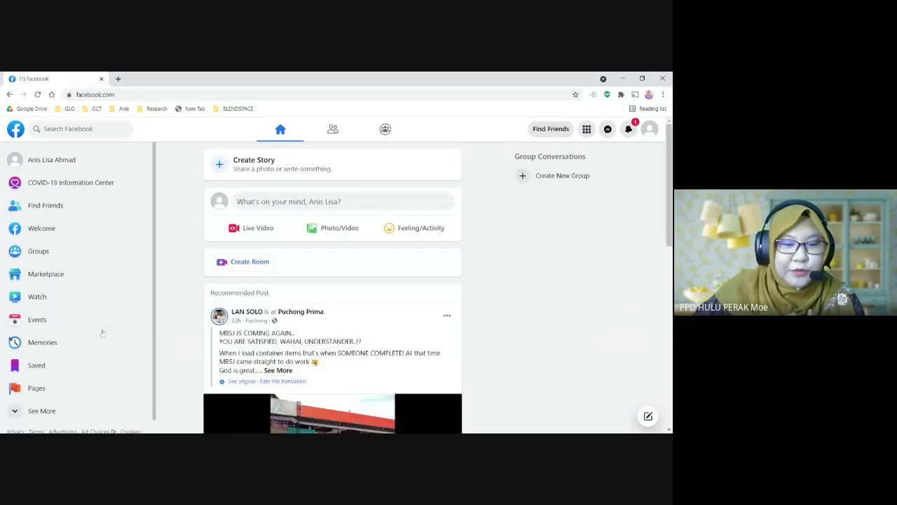
Expand See More in the left sidebar and open the Live Videos page
scroll(98, 337, down, 1)
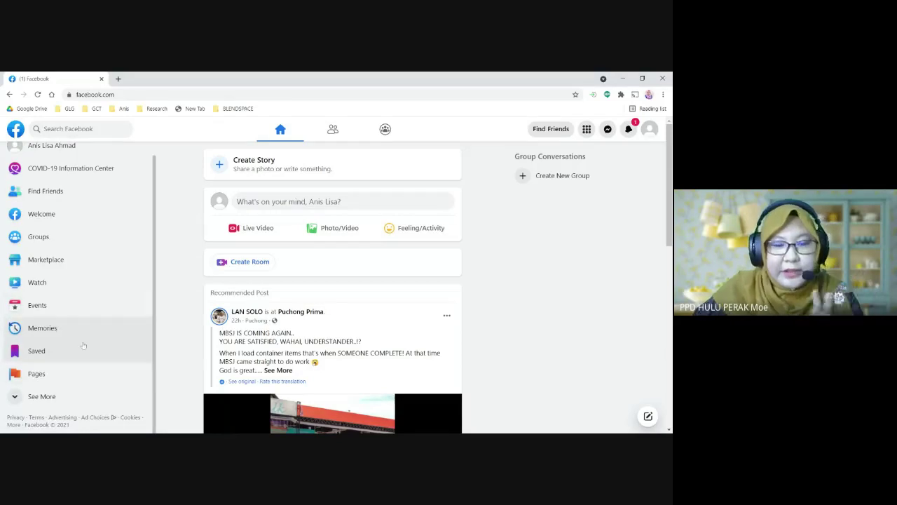
click(82, 397)
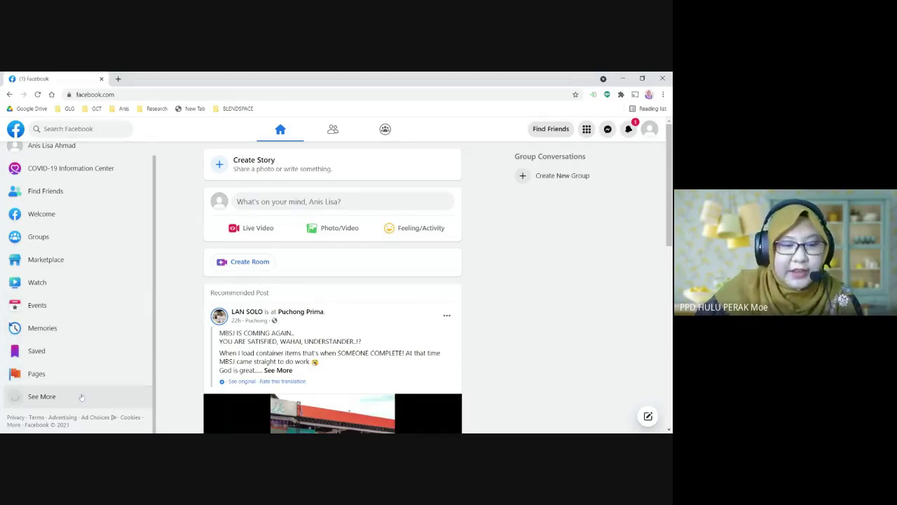
scroll(121, 381, down, 2)
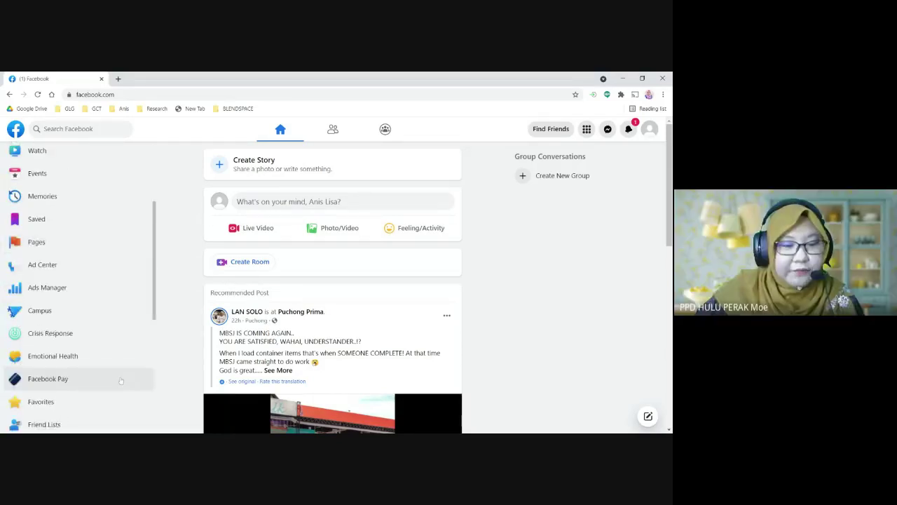
scroll(121, 381, down, 2)
scroll(122, 376, up, 4)
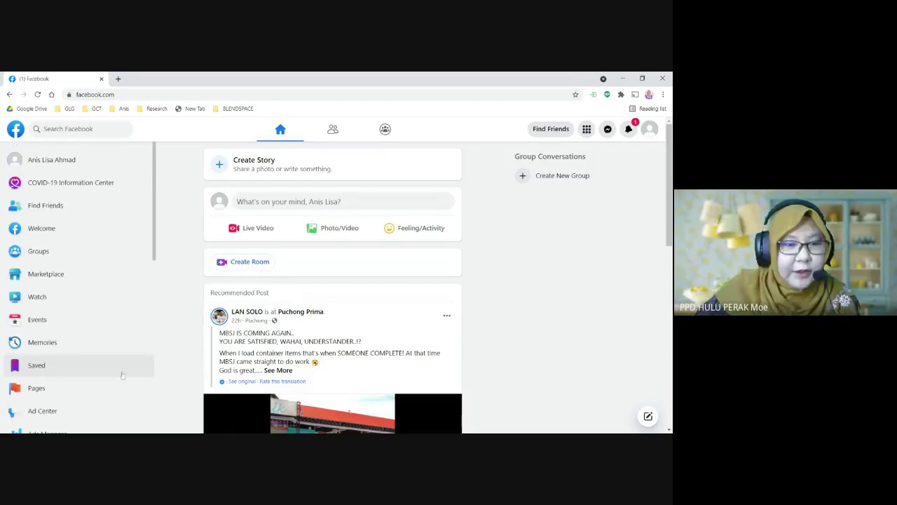
click(37, 94)
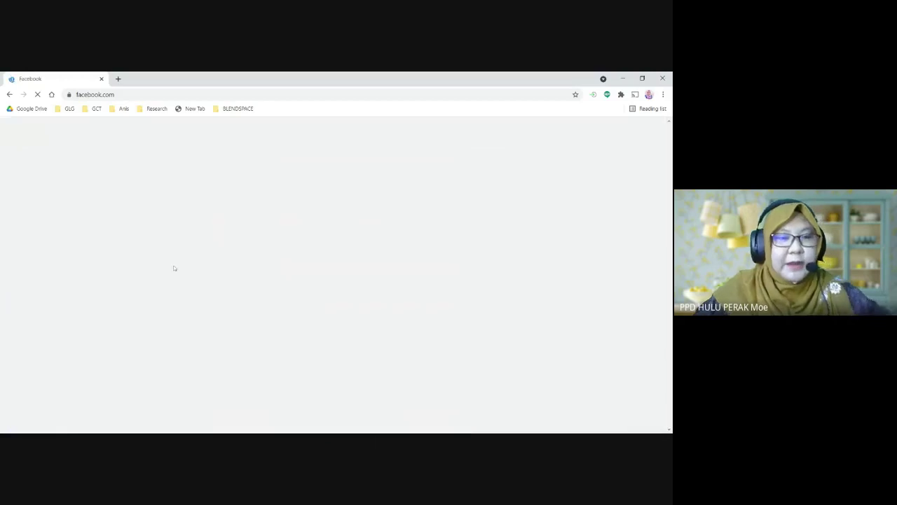
scroll(104, 150, down, 1)
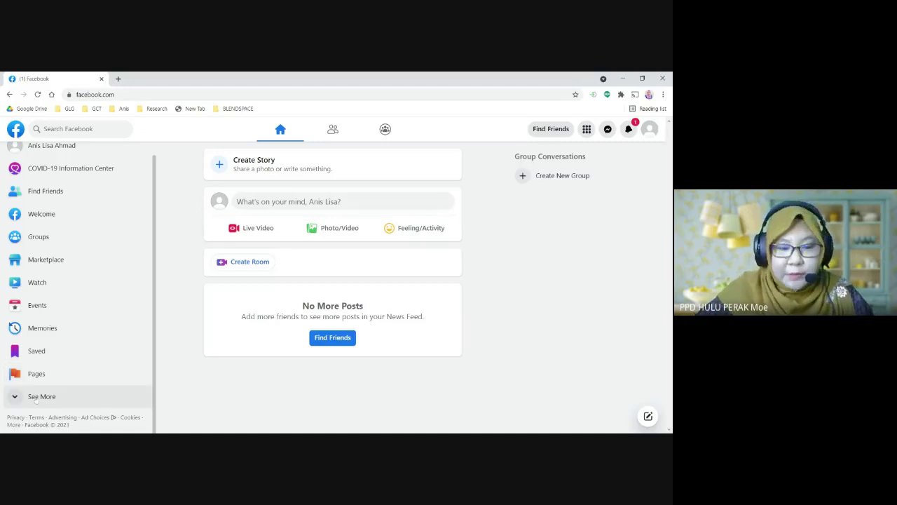
click(120, 395)
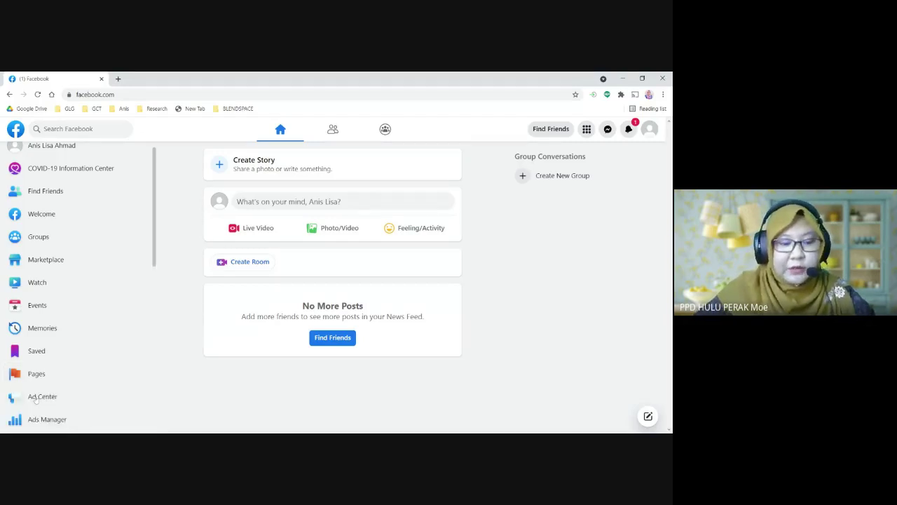
scroll(120, 394, down, 5)
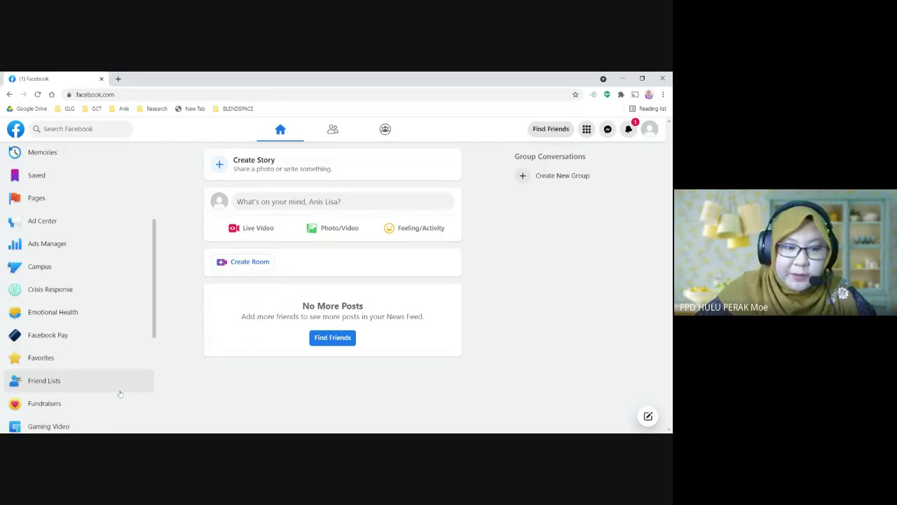
scroll(120, 394, down, 1)
scroll(120, 393, down, 3)
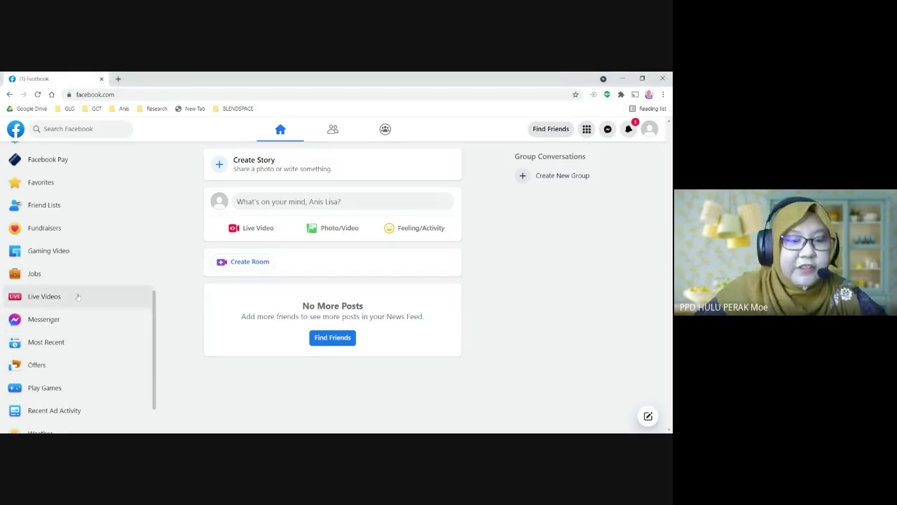
click(44, 296)
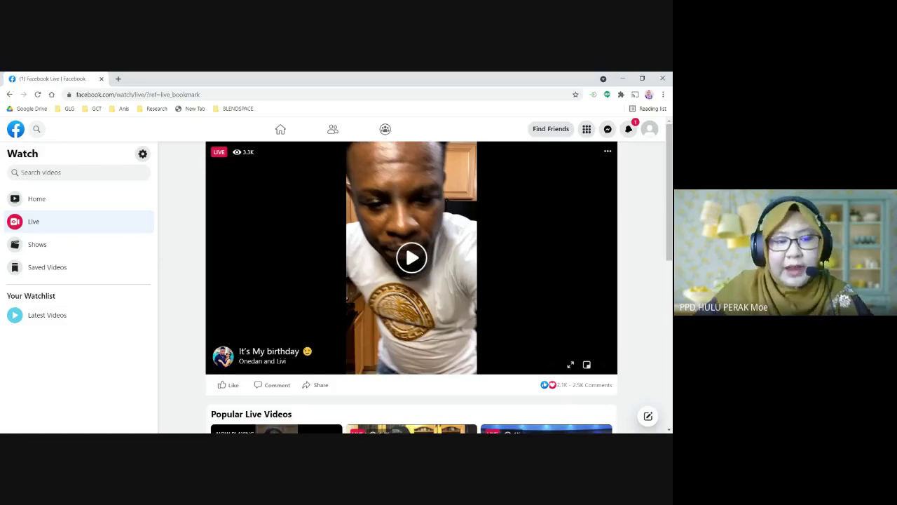
Go to the Watch Home feed, open and close notification settings, then browse Shows
click(73, 224)
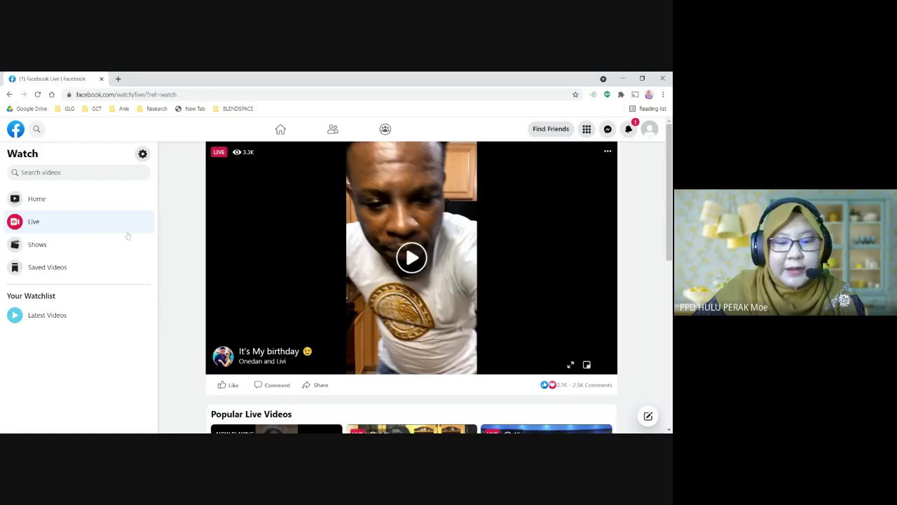
click(60, 209)
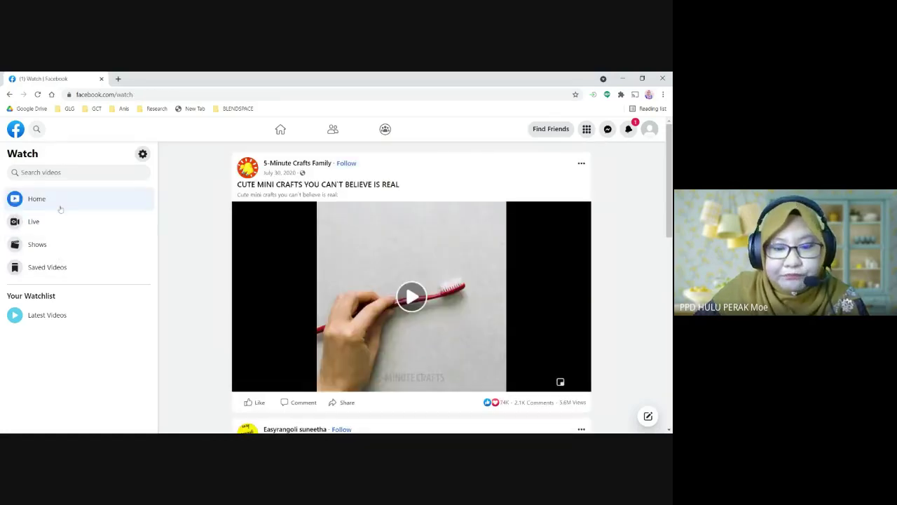
scroll(140, 210, down, 1)
click(143, 154)
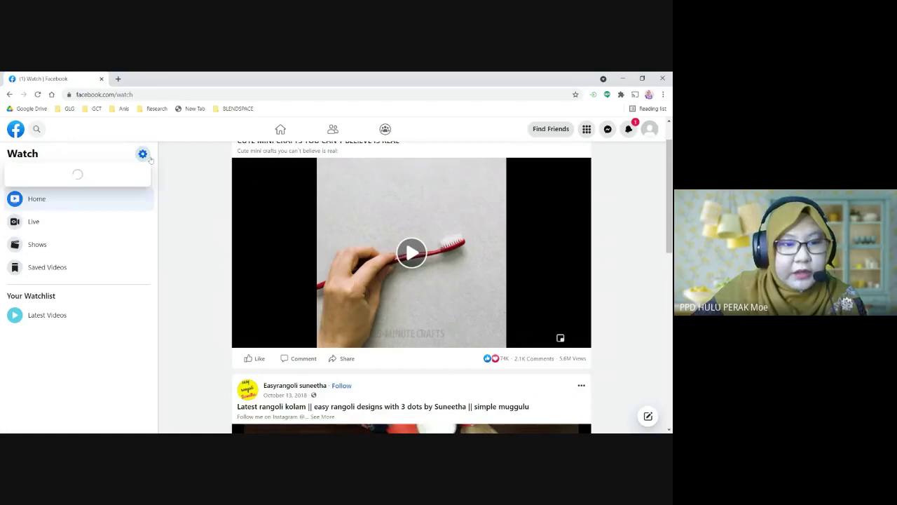
click(178, 200)
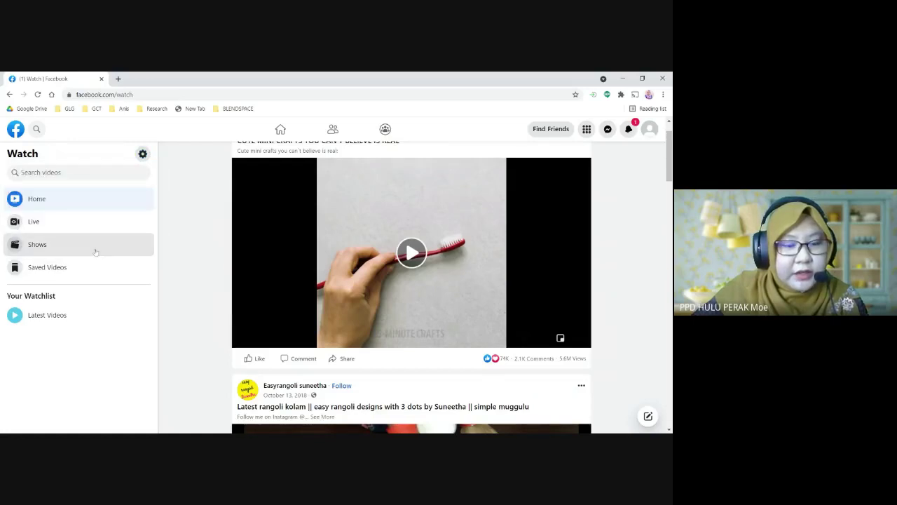
click(95, 248)
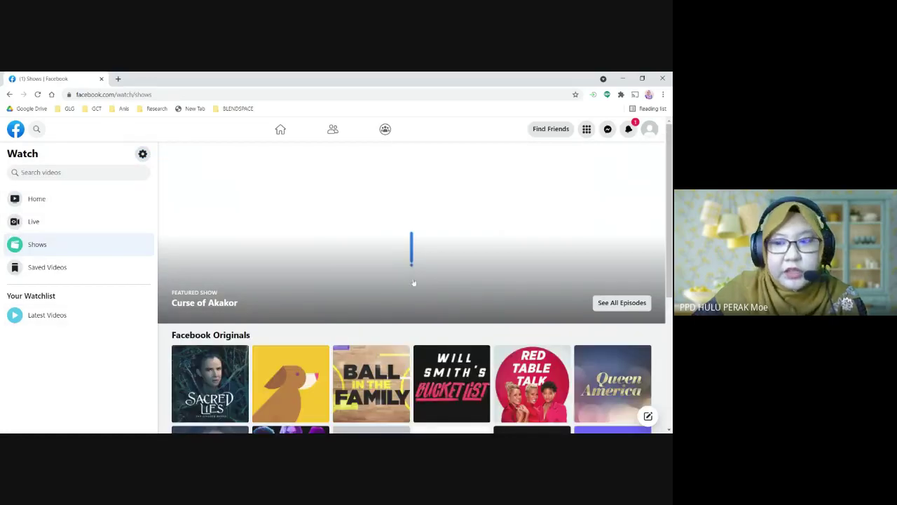
scroll(413, 279, down, 1)
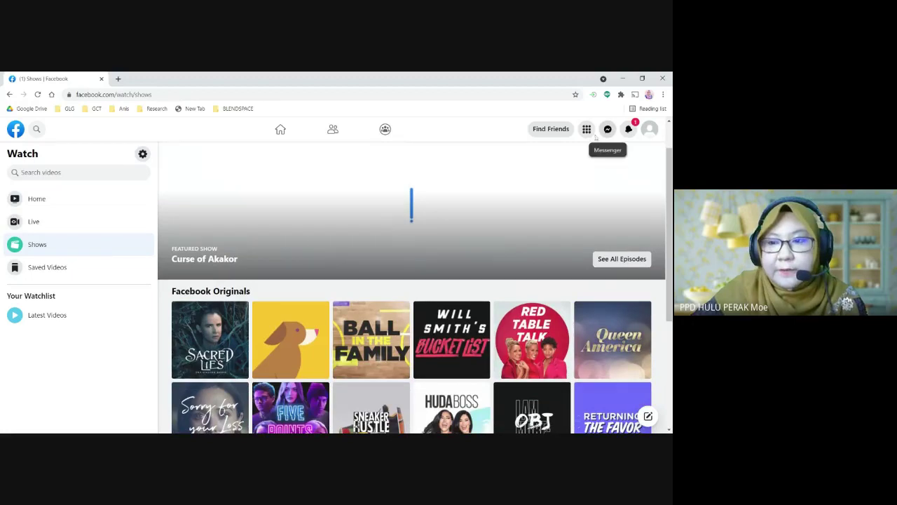
Check and close notifications, return to the Watch Home feed, and start a new message
click(633, 133)
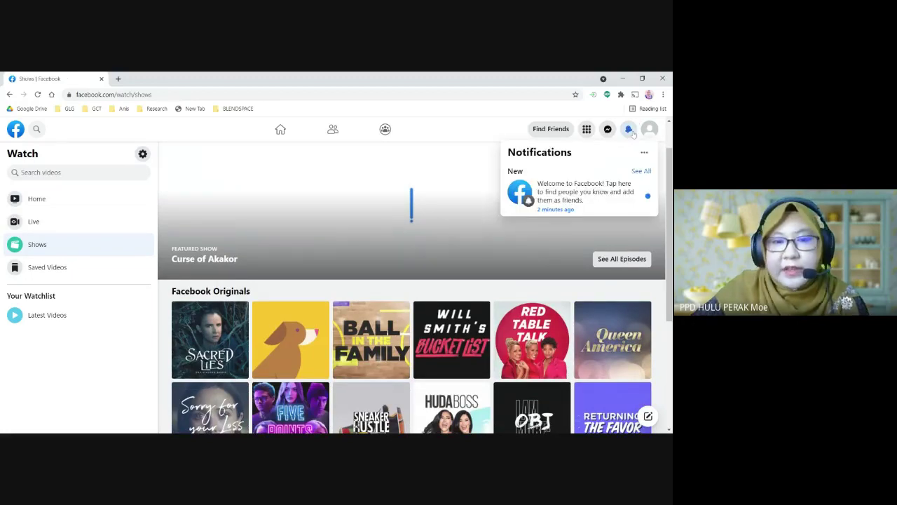
click(633, 134)
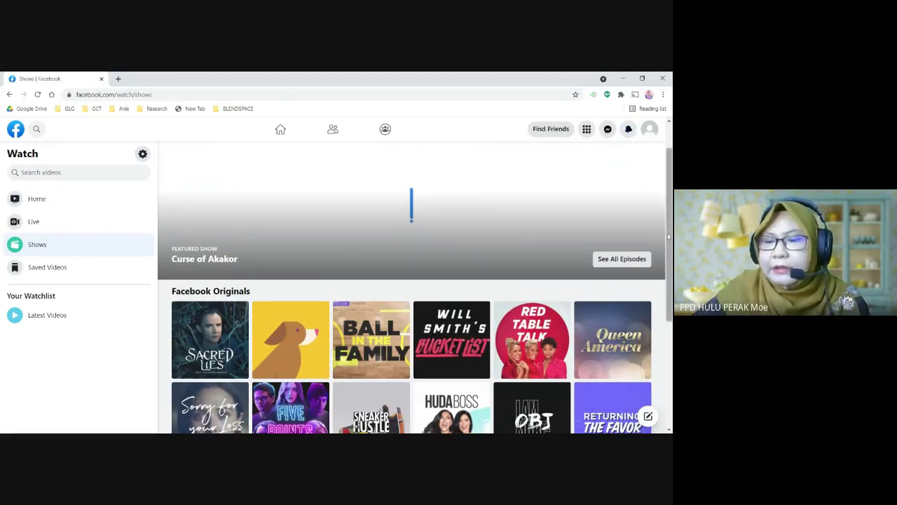
scroll(668, 237, down, 1)
scroll(669, 237, up, 1)
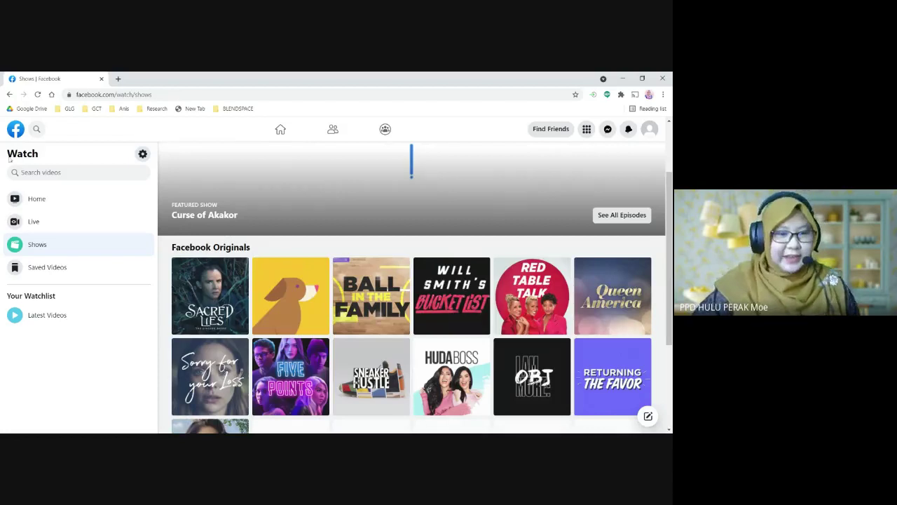
click(34, 202)
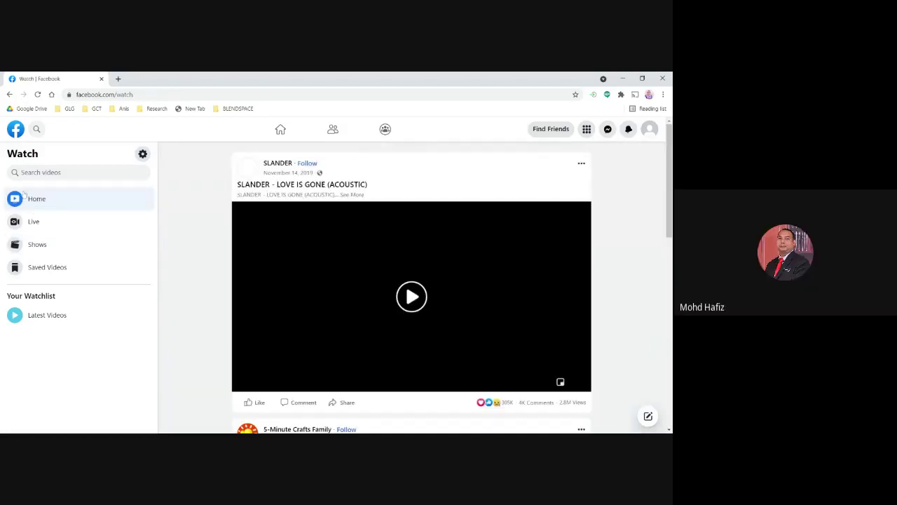
scroll(456, 259, down, 2)
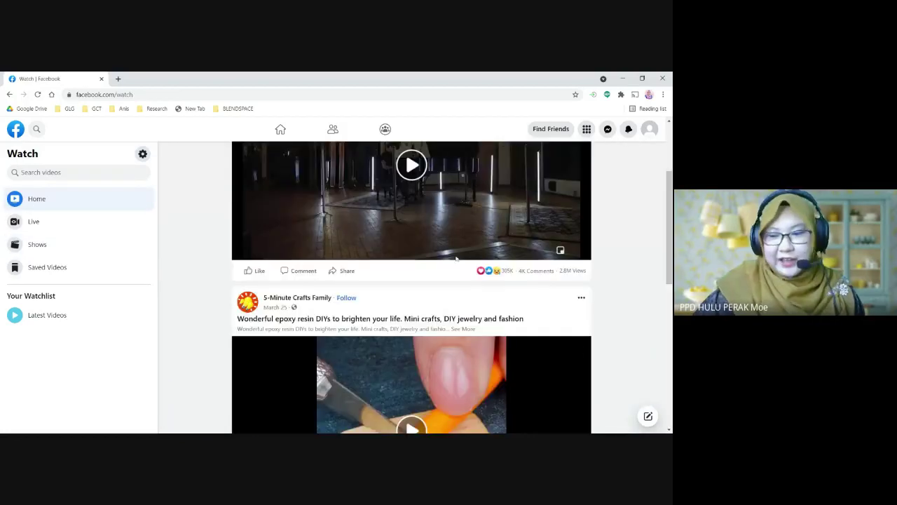
click(648, 415)
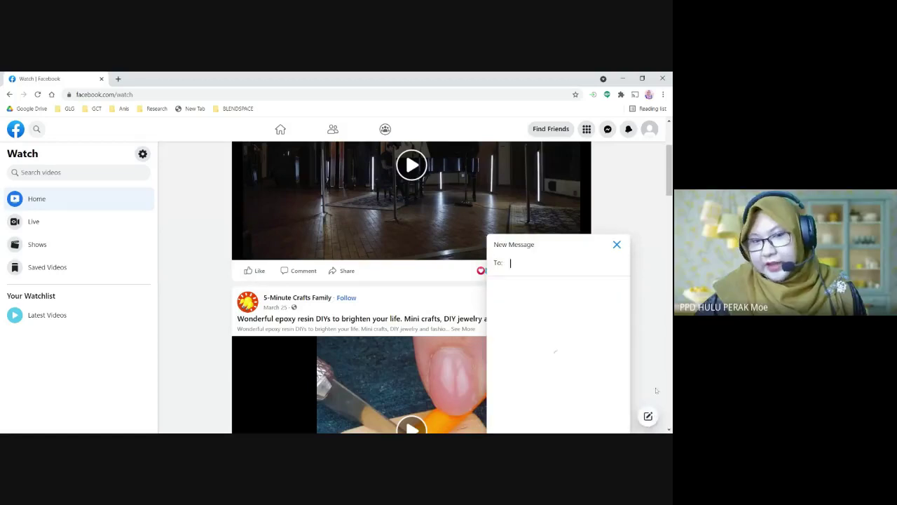
click(617, 244)
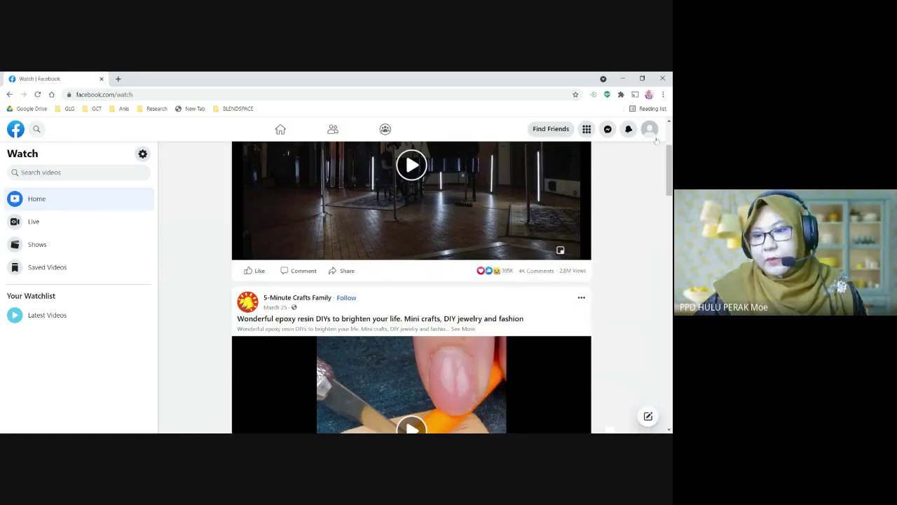
click(650, 132)
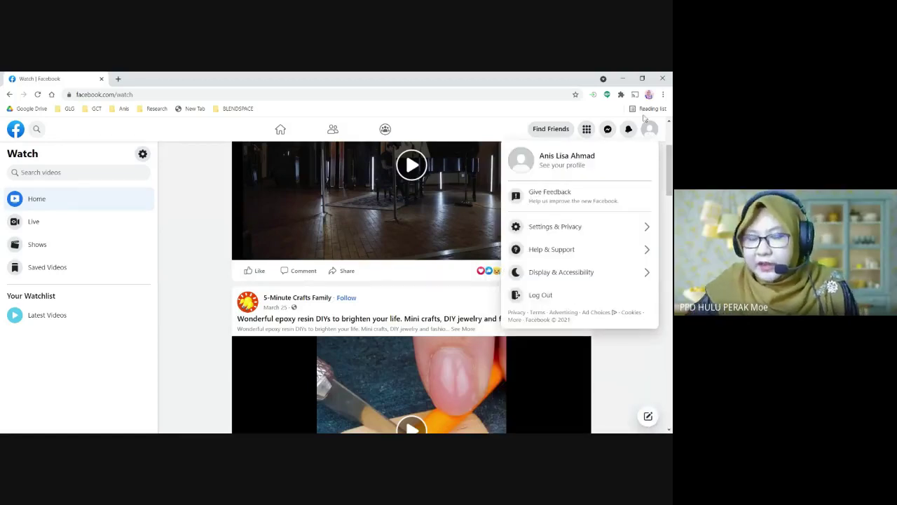
click(178, 238)
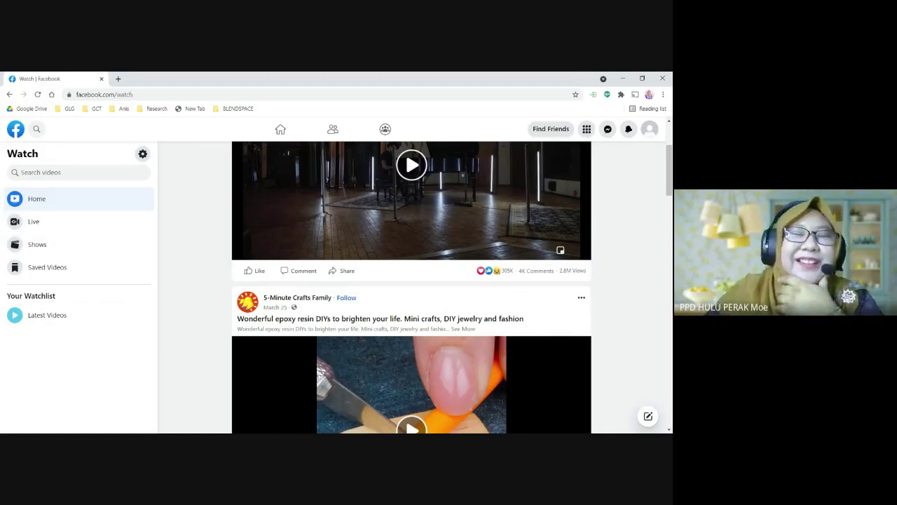
Open and dismiss the video search box, then open Watch's Live section
click(70, 171)
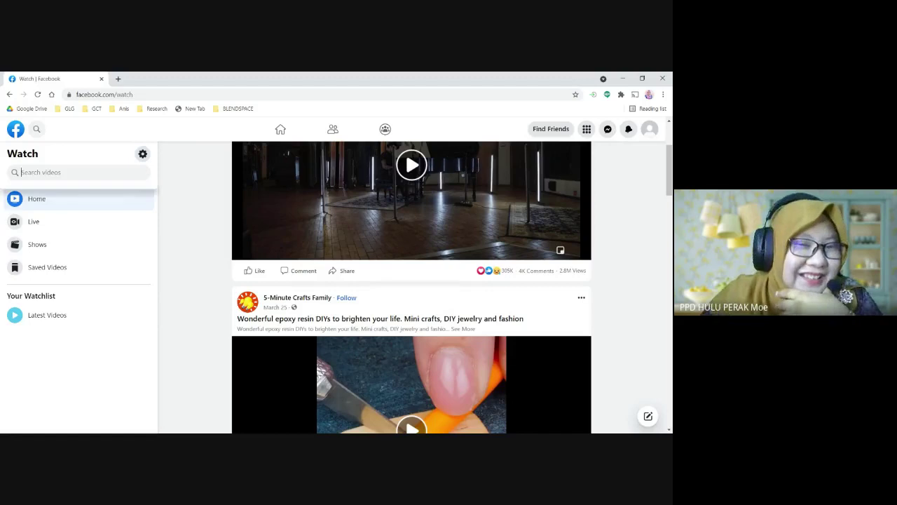
click(175, 204)
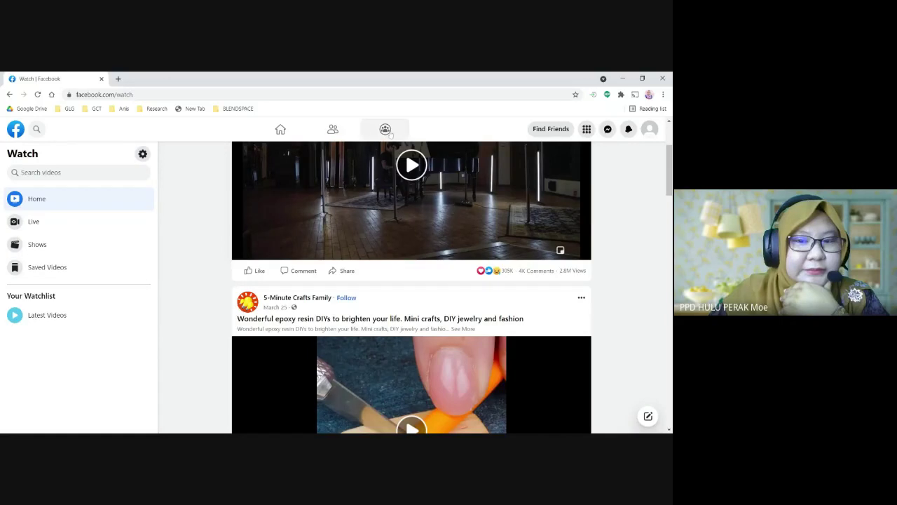
click(120, 231)
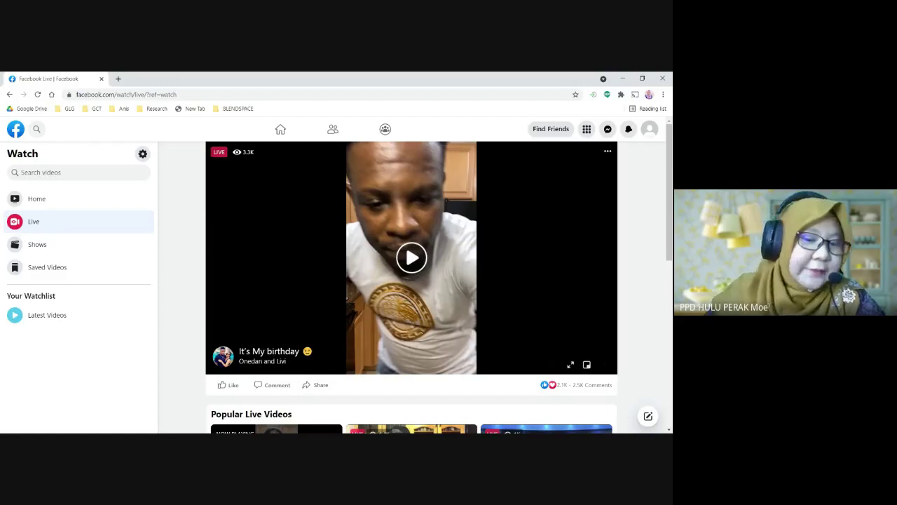
Scroll through the Popular Live Videos, then head back to the Watch Home feed
scroll(412, 287, down, 3)
scroll(557, 275, down, 3)
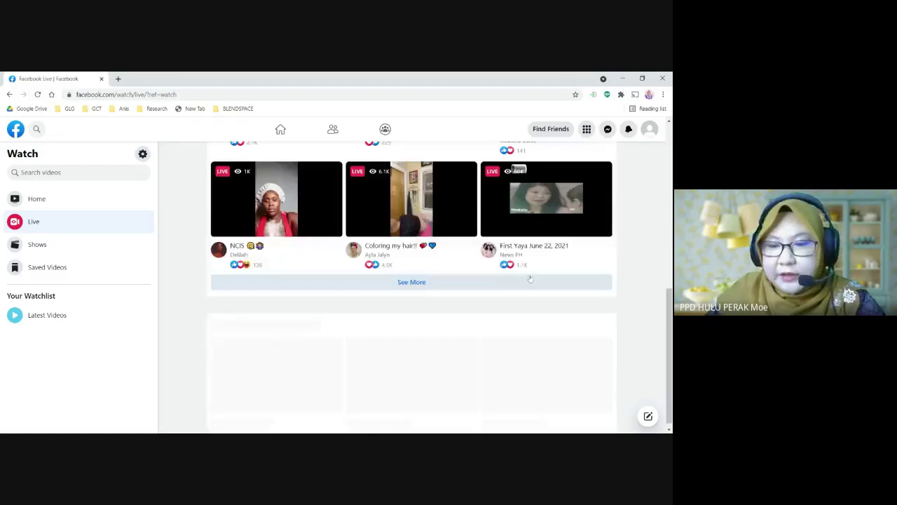
scroll(557, 275, up, 4)
scroll(557, 275, up, 1)
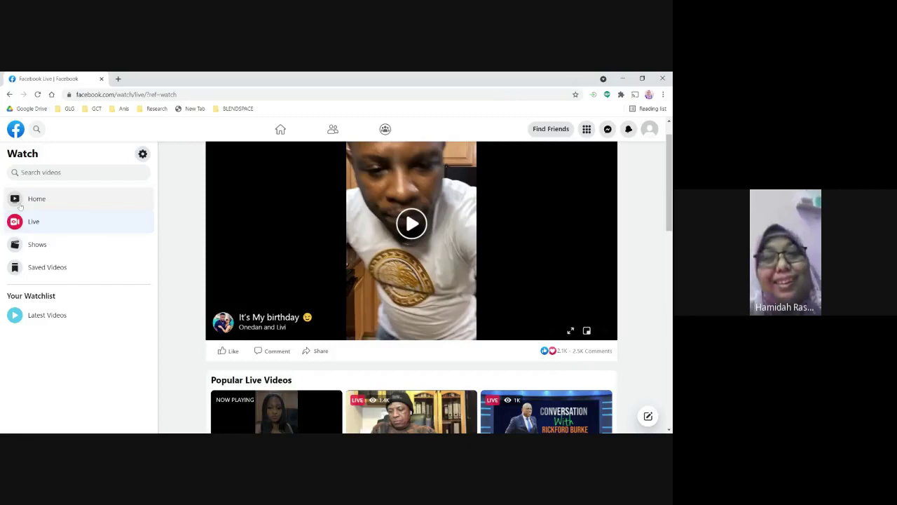
click(20, 205)
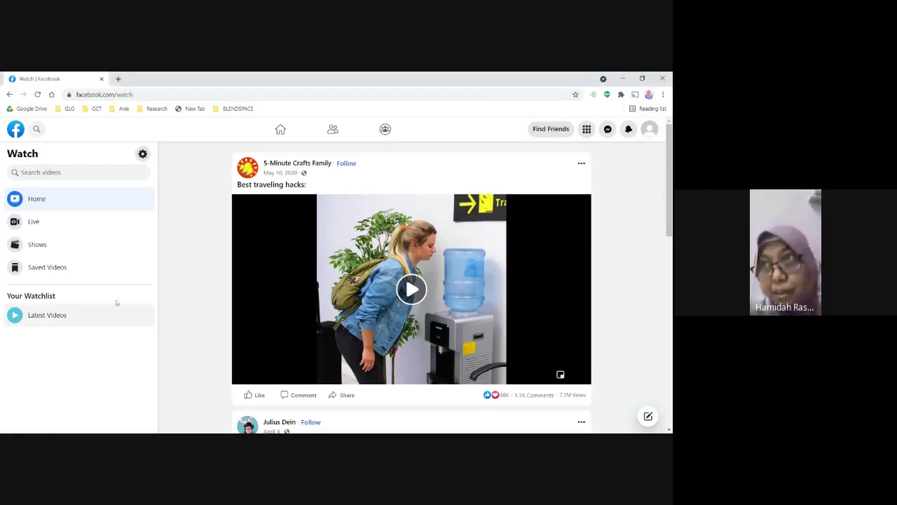
Open Watch's Live section, check the featured video's options, and browse down to Live Gaming
click(48, 223)
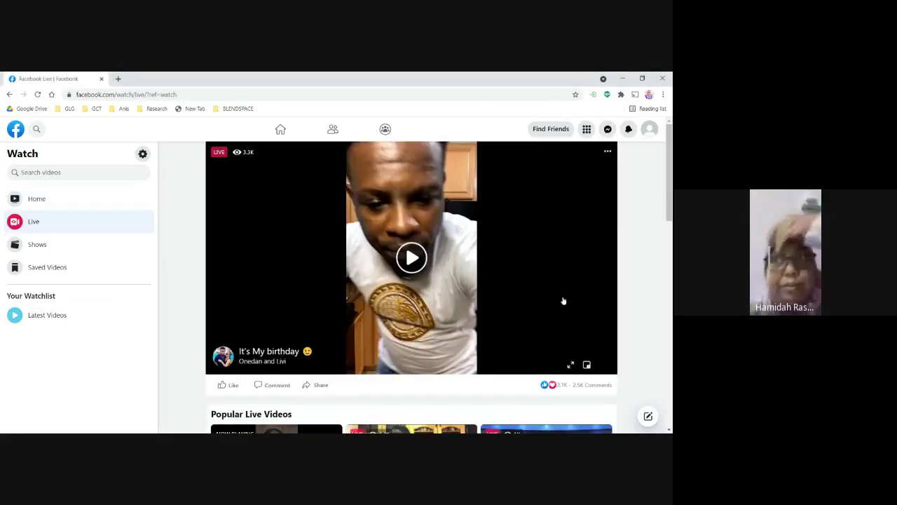
click(606, 152)
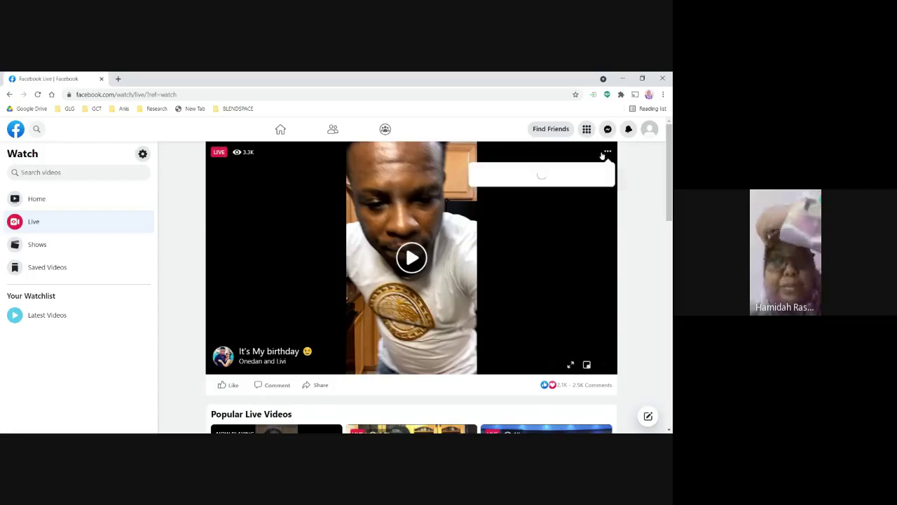
click(649, 211)
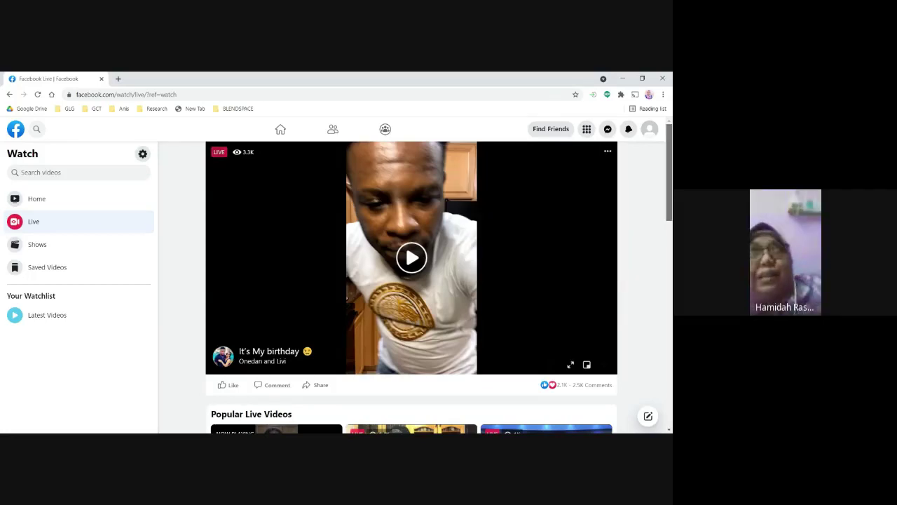
scroll(411, 288, down, 6)
drag(671, 322, 671, 392)
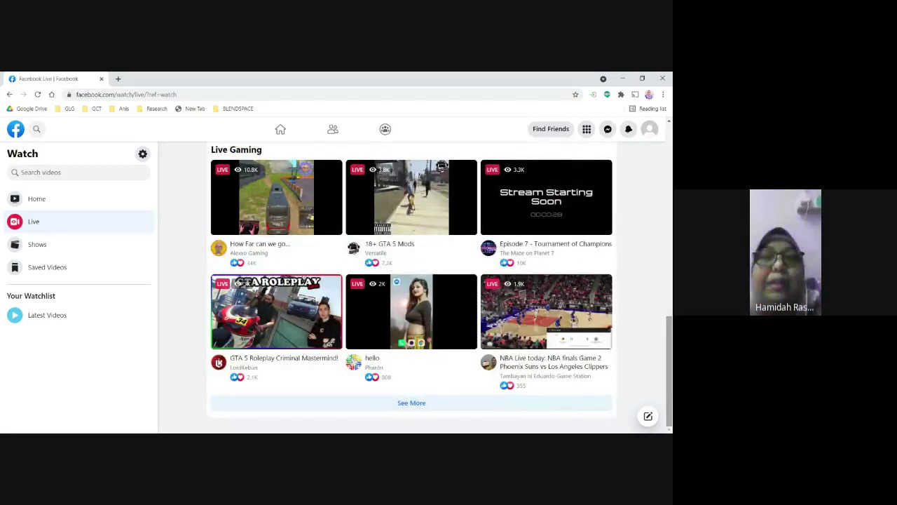
scroll(652, 377, up, 4)
scroll(652, 377, up, 3)
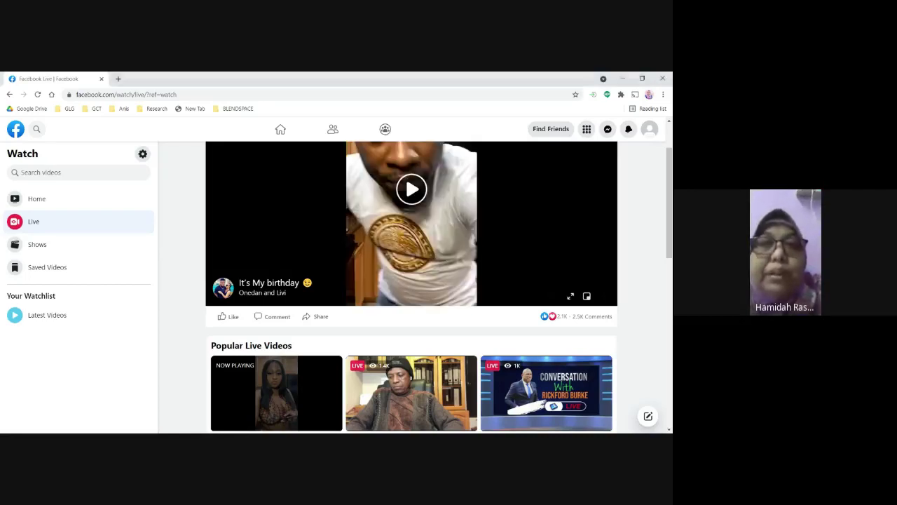
click(142, 154)
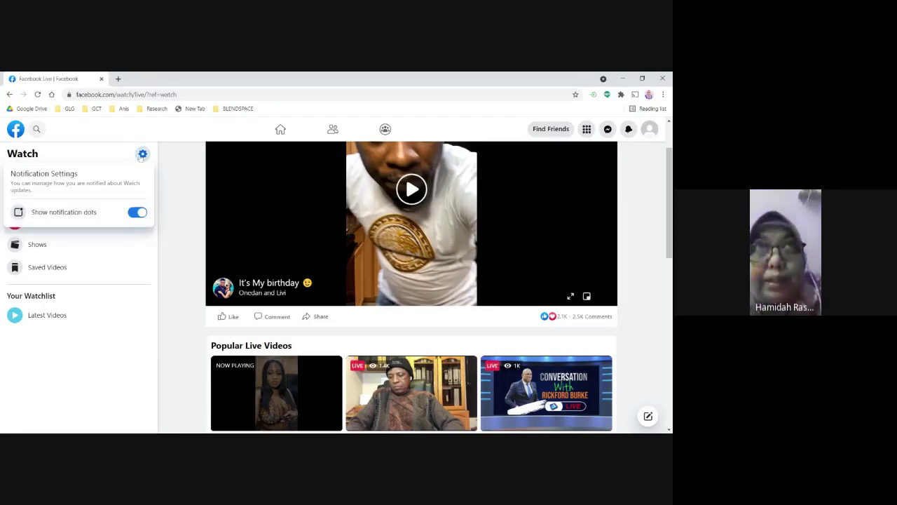
click(141, 155)
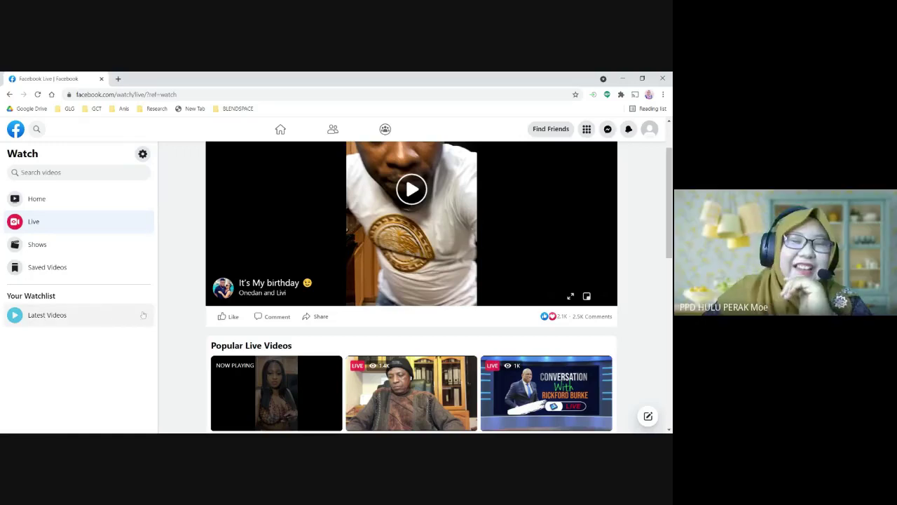
click(21, 223)
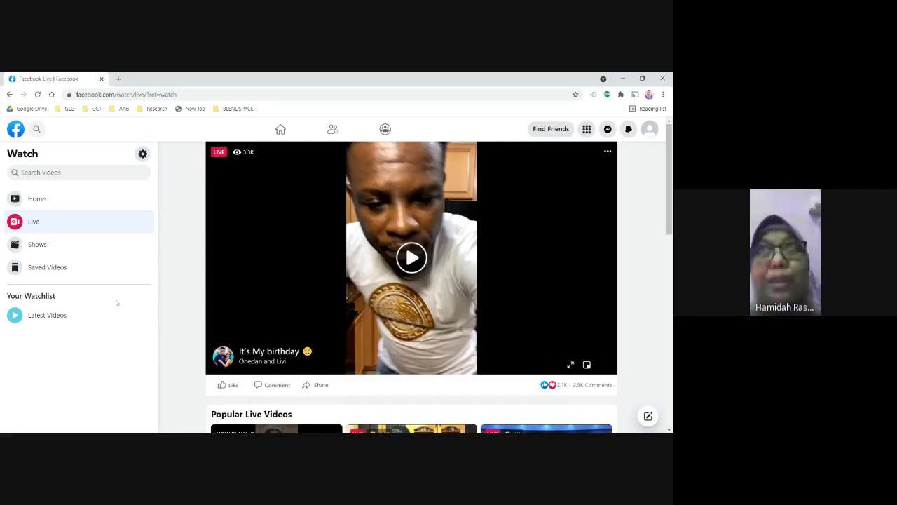
Go back through the Watch and Live video pages to the Facebook News Feed
click(10, 94)
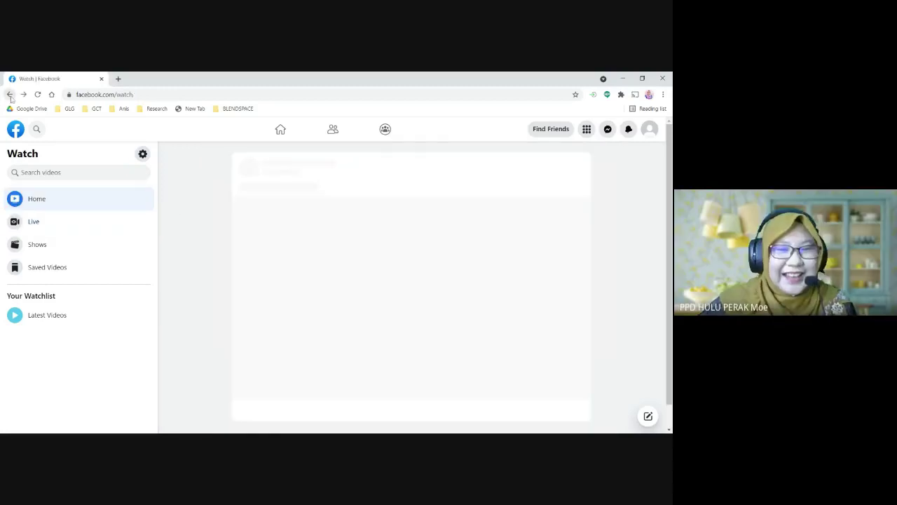
click(10, 95)
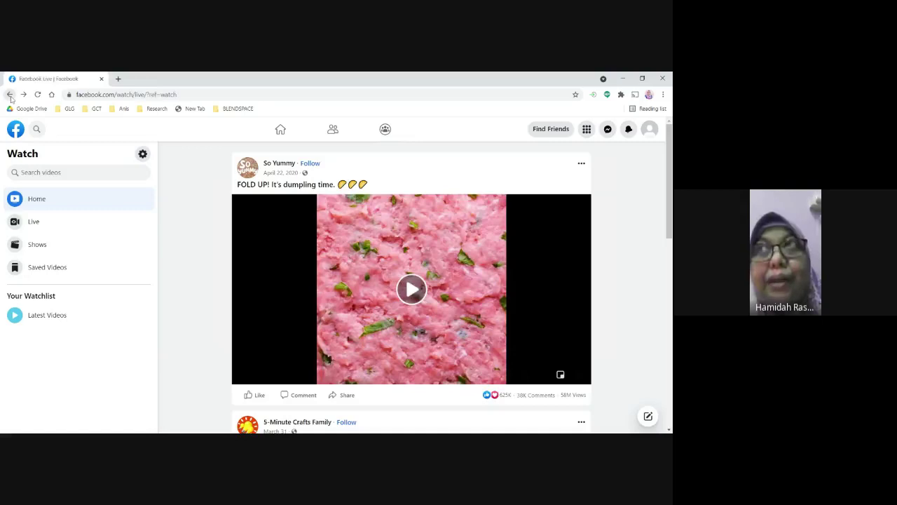
click(9, 95)
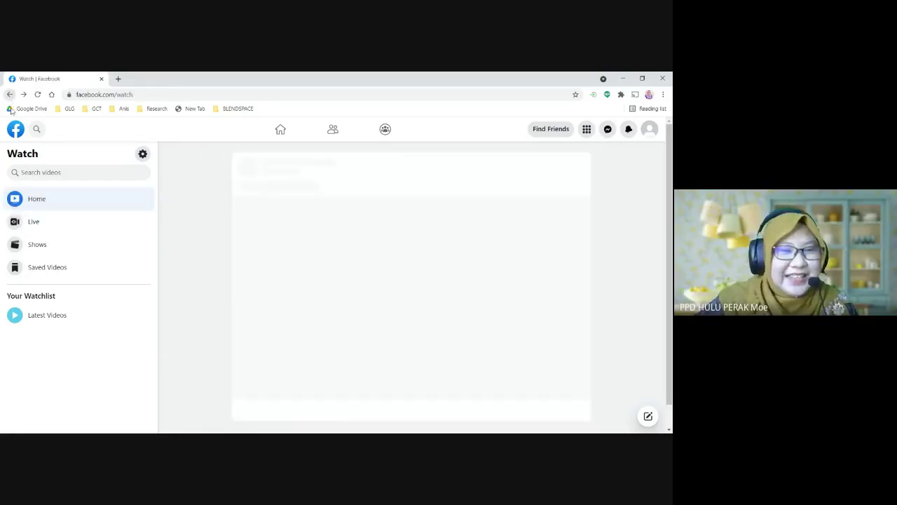
click(10, 94)
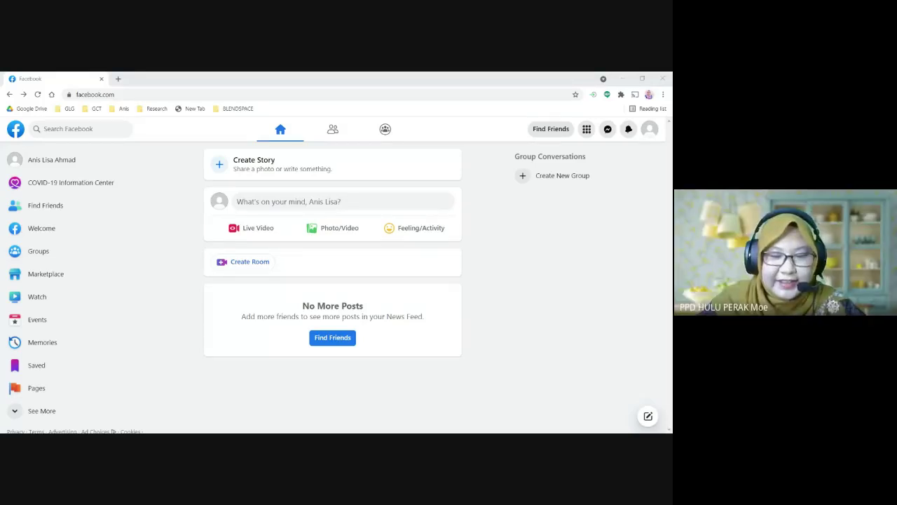
click(267, 229)
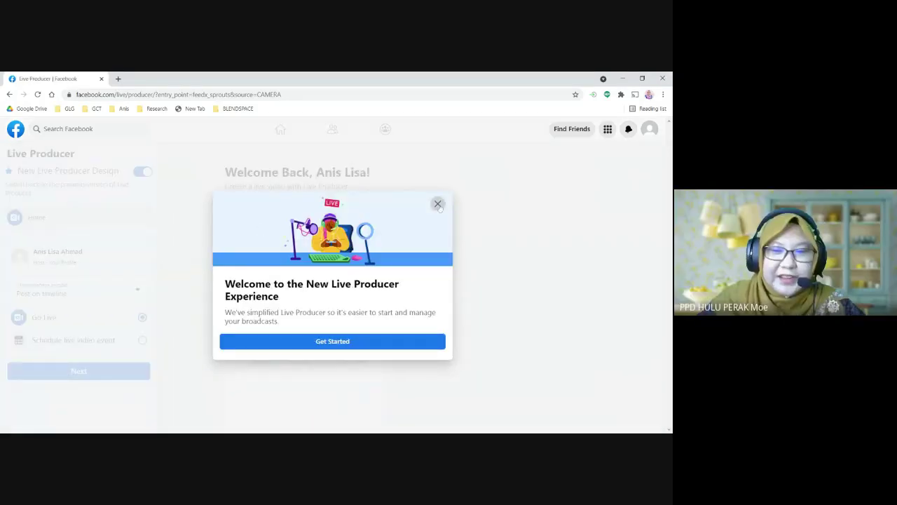
click(437, 203)
click(10, 94)
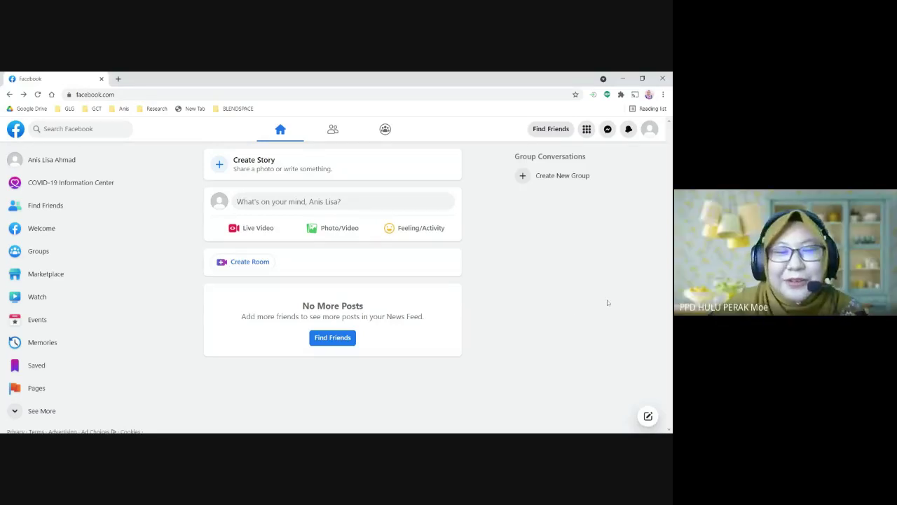
Start a live video from the home feed, dismiss the welcome message, and show posting destinations
click(263, 233)
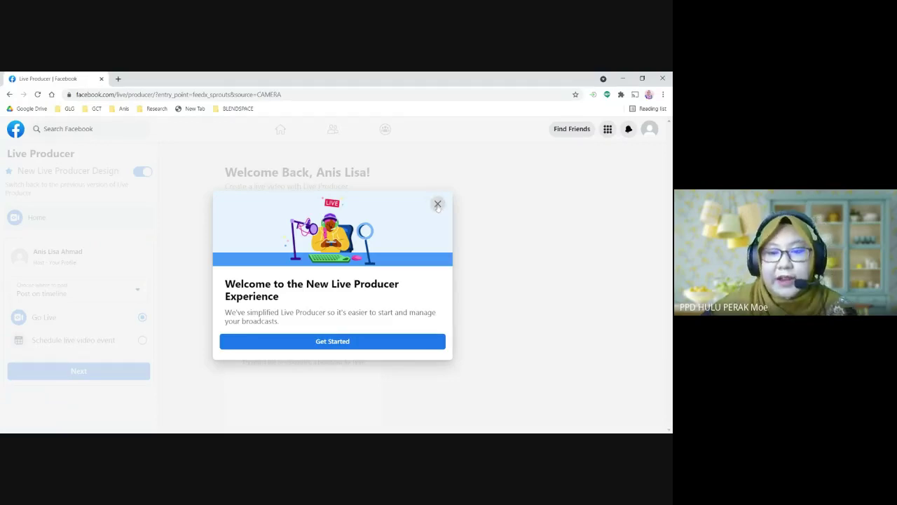
click(438, 204)
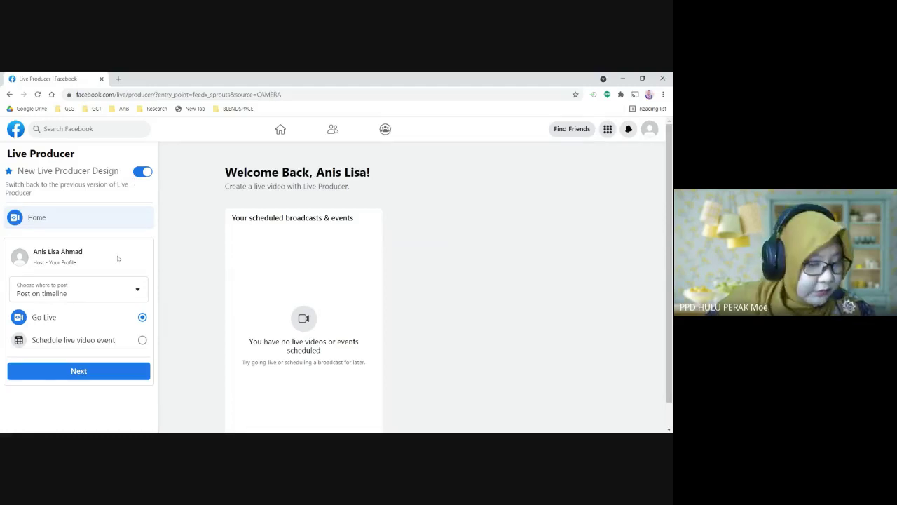
click(137, 295)
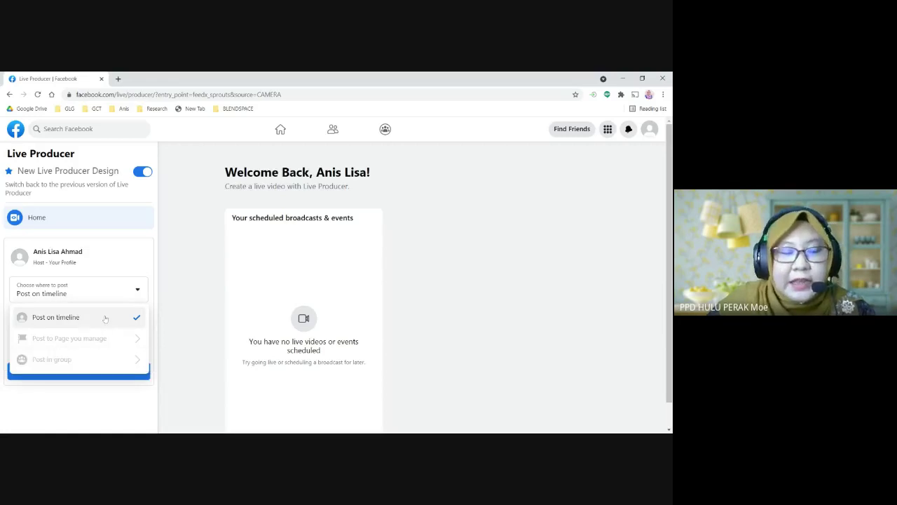
Keep 'Post on timeline', choose 'Schedule live video event', and continue with Next
click(105, 318)
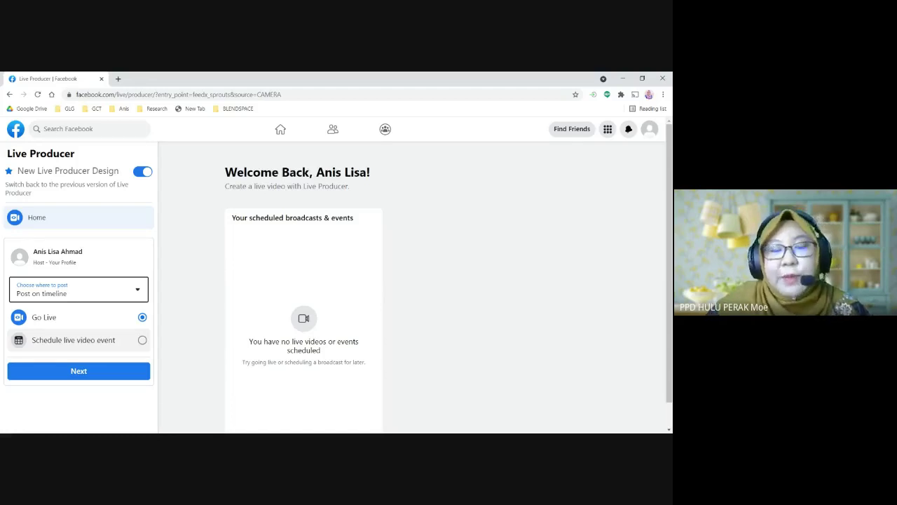
click(135, 343)
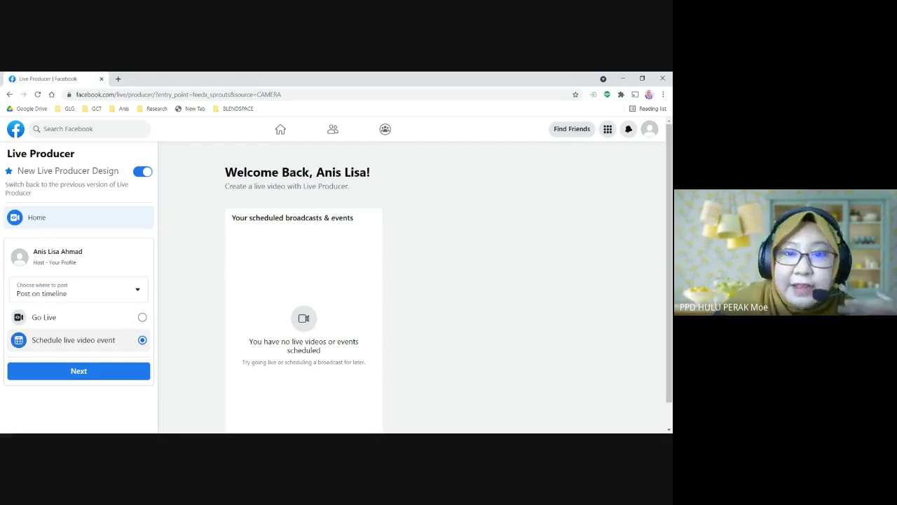
click(112, 369)
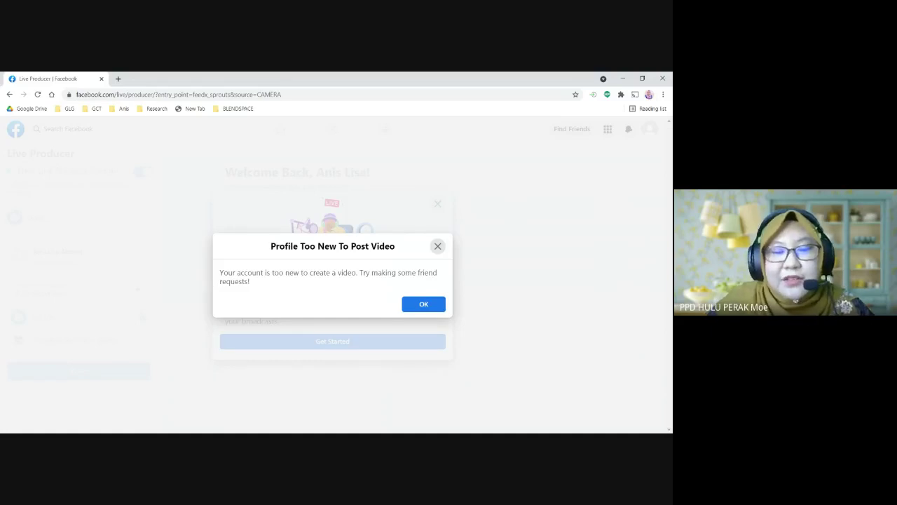
Acknowledge the 'Profile Too New' warning and close the Live Producer welcome message
click(432, 305)
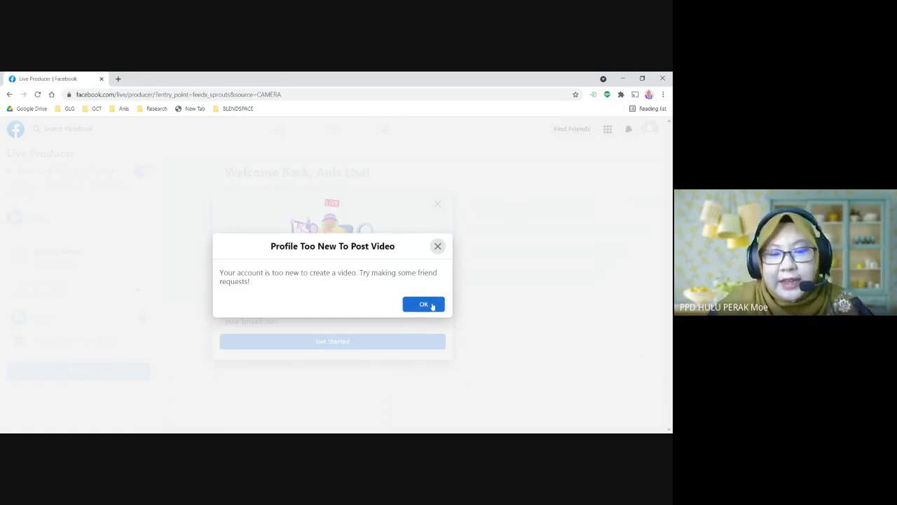
click(437, 204)
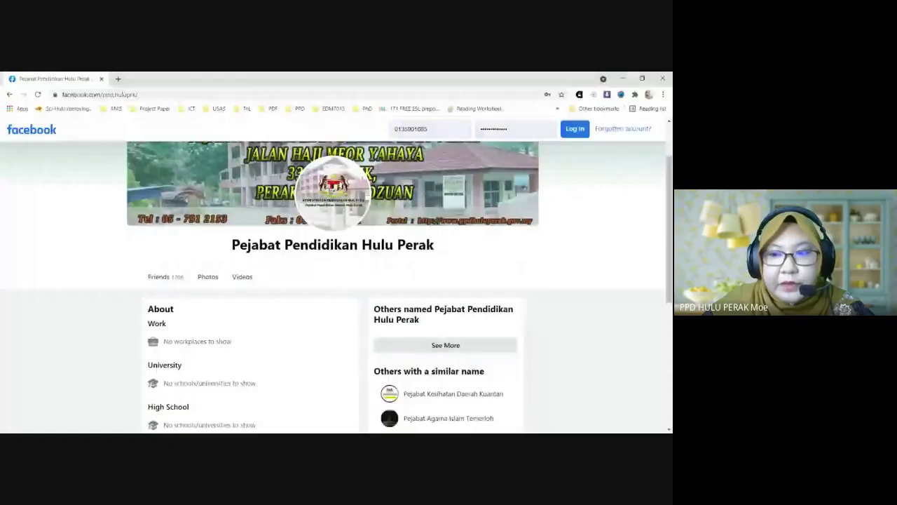
Log in to Facebook and go to the signed-in account's profile page
click(569, 129)
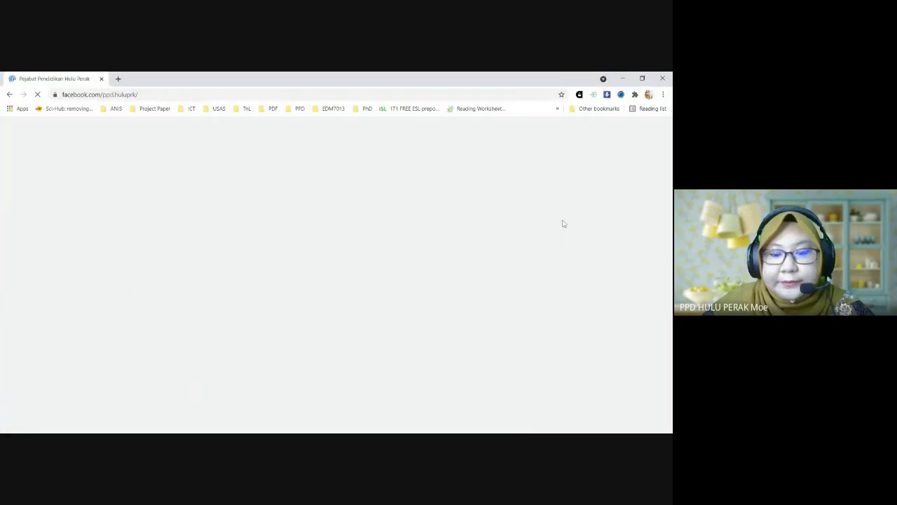
scroll(418, 413, down, 2)
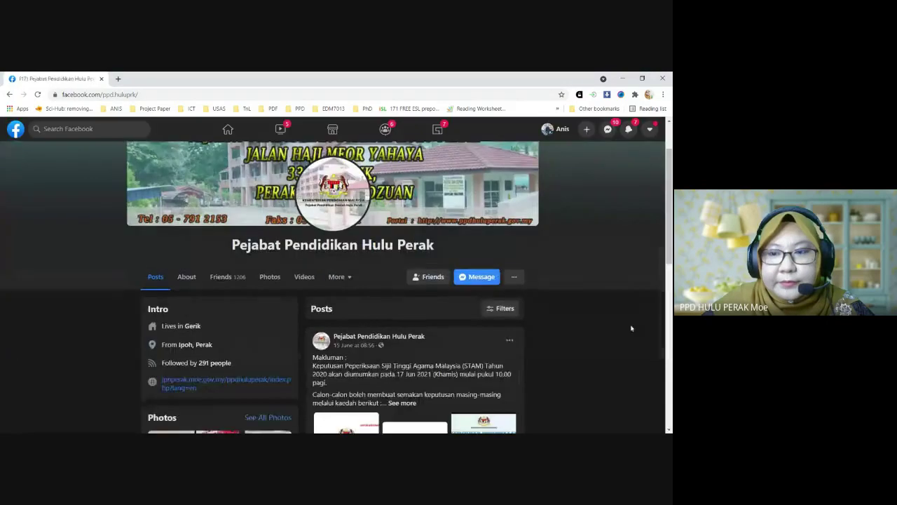
click(559, 129)
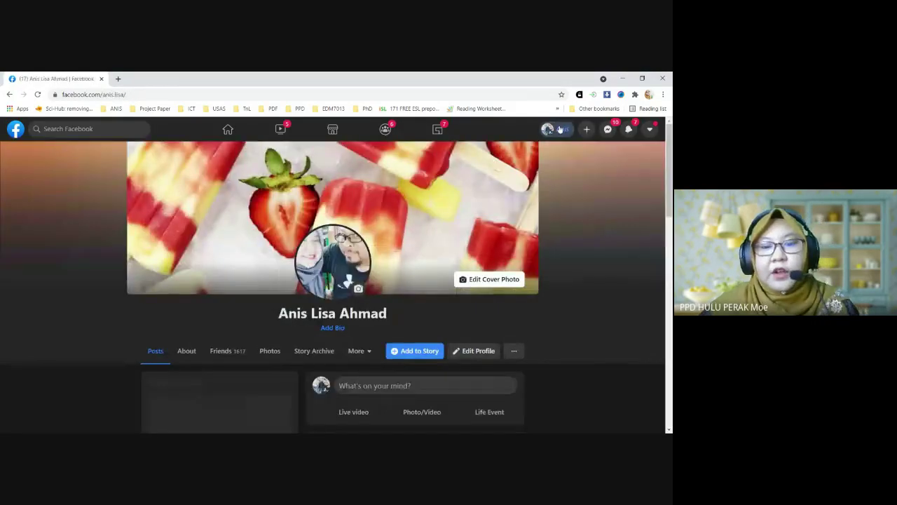
Scroll through the profile and start a Live video from the 'What's on your mind?' composer
scroll(605, 265, down, 1)
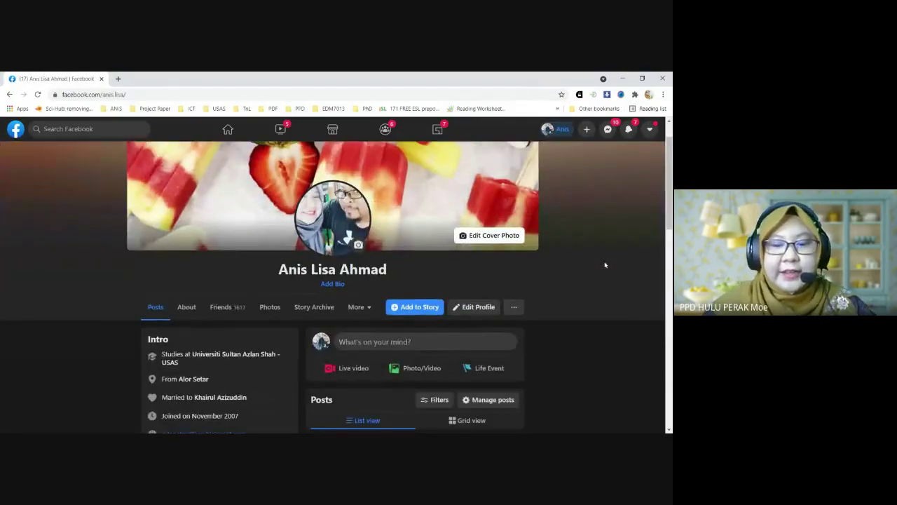
scroll(605, 265, down, 1)
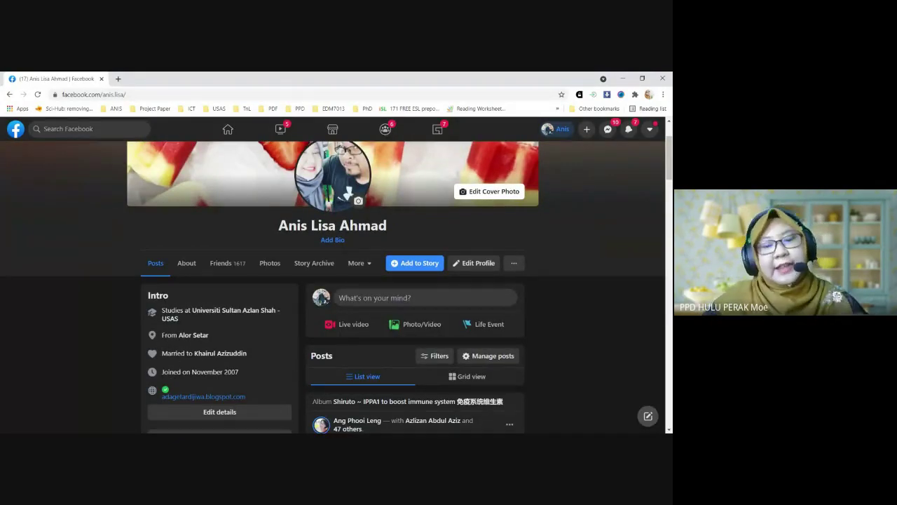
scroll(605, 264, down, 1)
scroll(605, 264, up, 2)
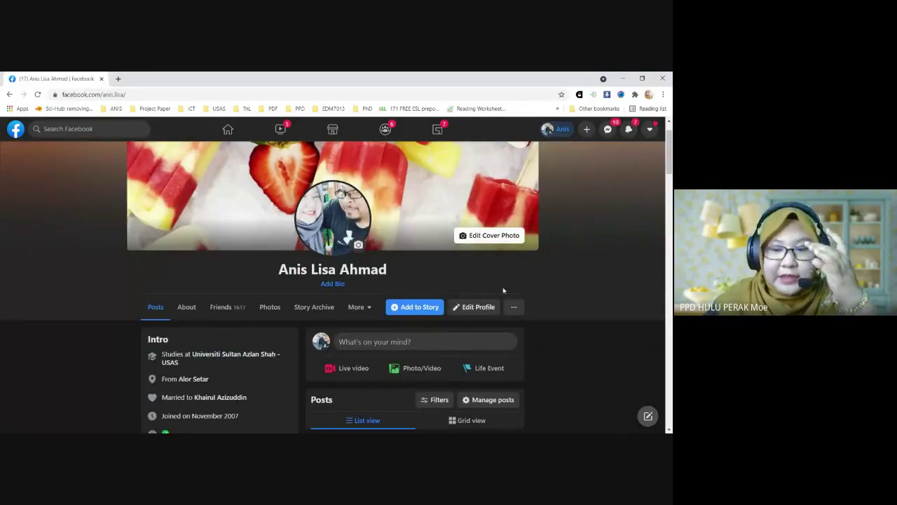
scroll(489, 279, down, 1)
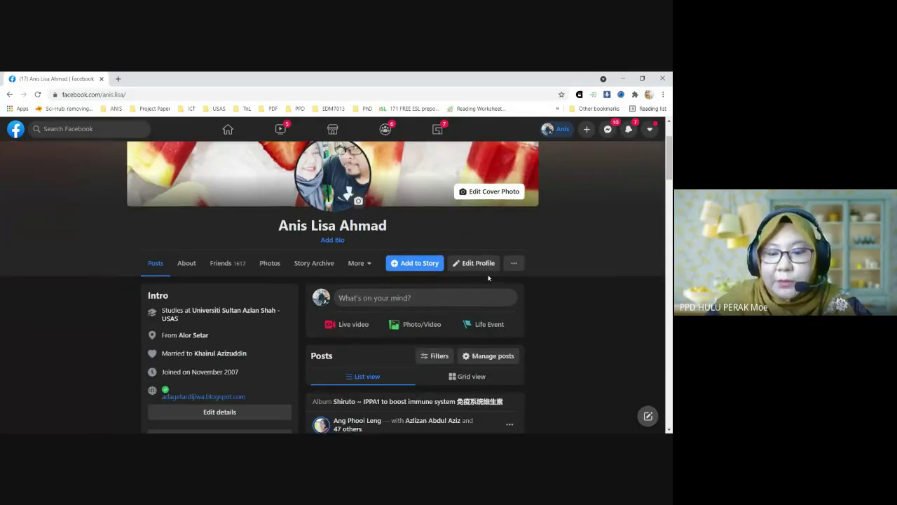
scroll(525, 288, down, 1)
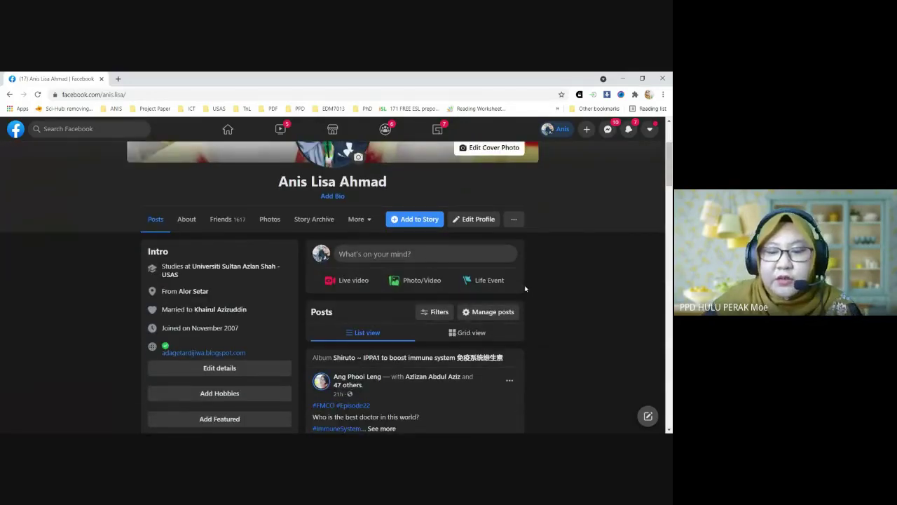
scroll(526, 289, down, 3)
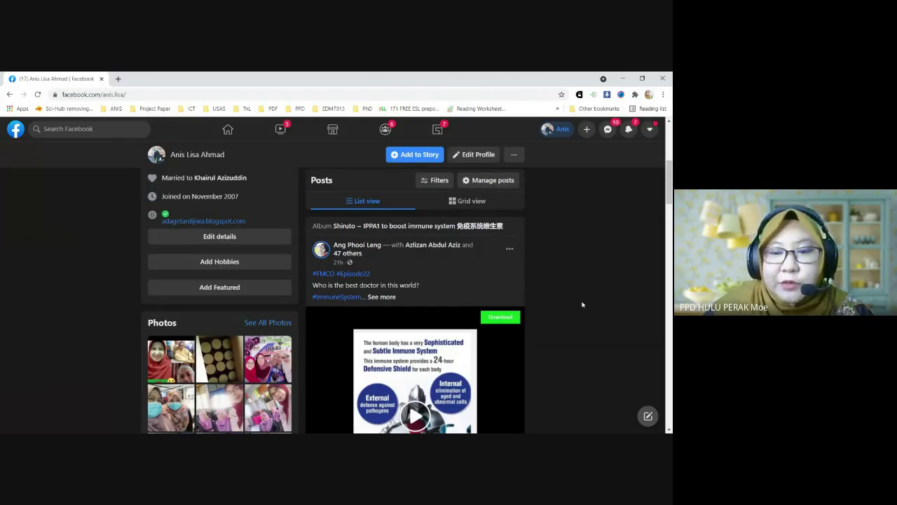
scroll(582, 304, up, 3)
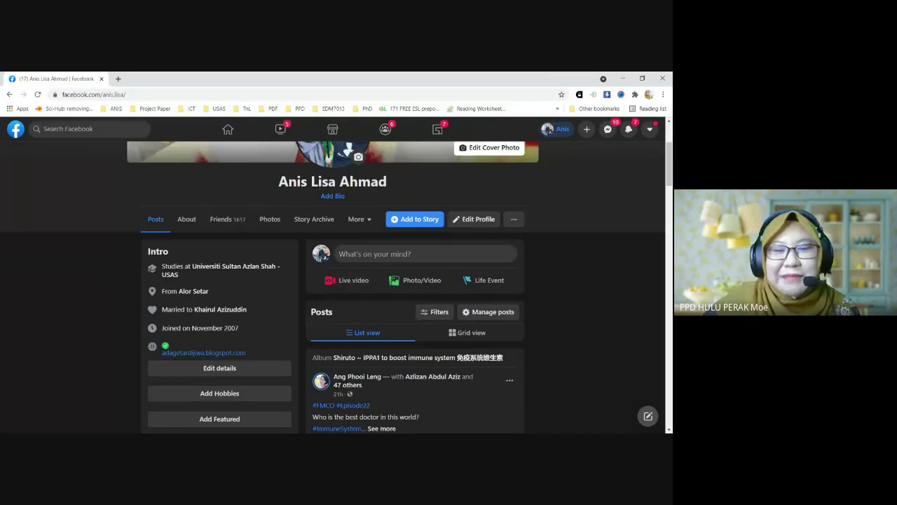
click(354, 279)
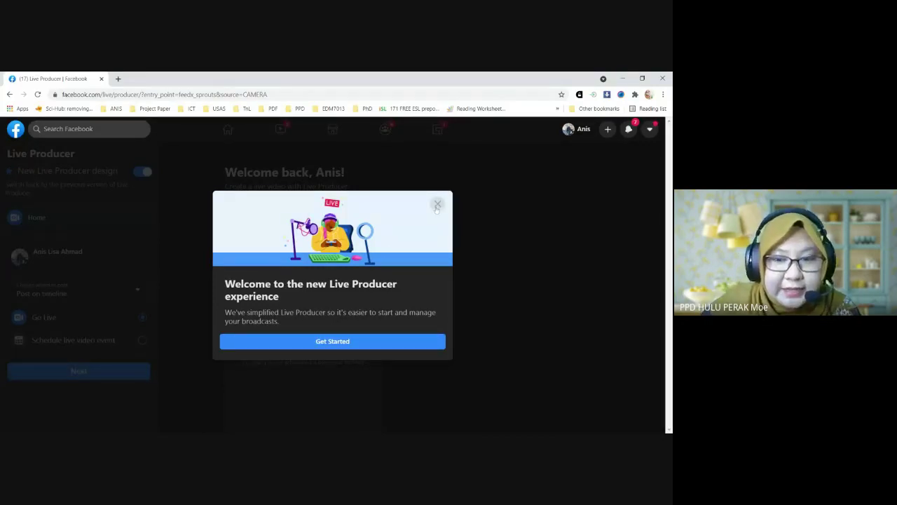
Close the welcome message, select 'Schedule live video event', and continue with Next
click(437, 204)
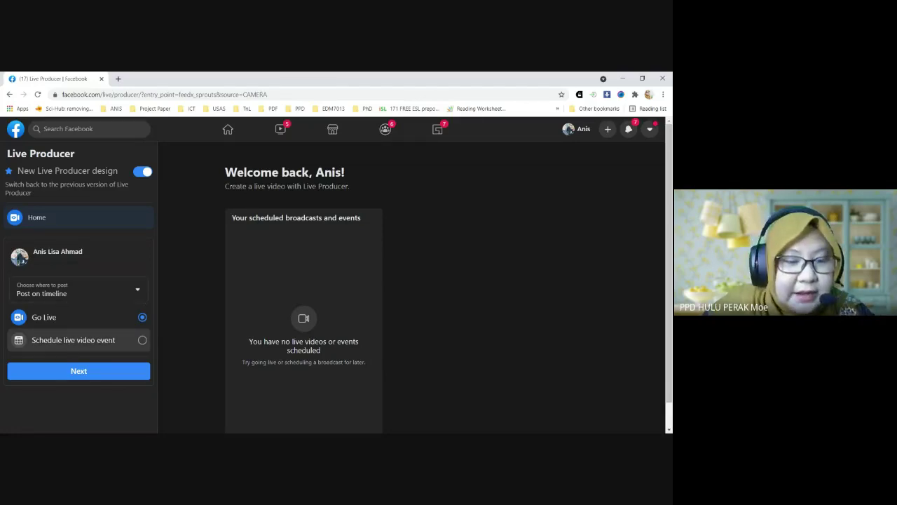
click(71, 343)
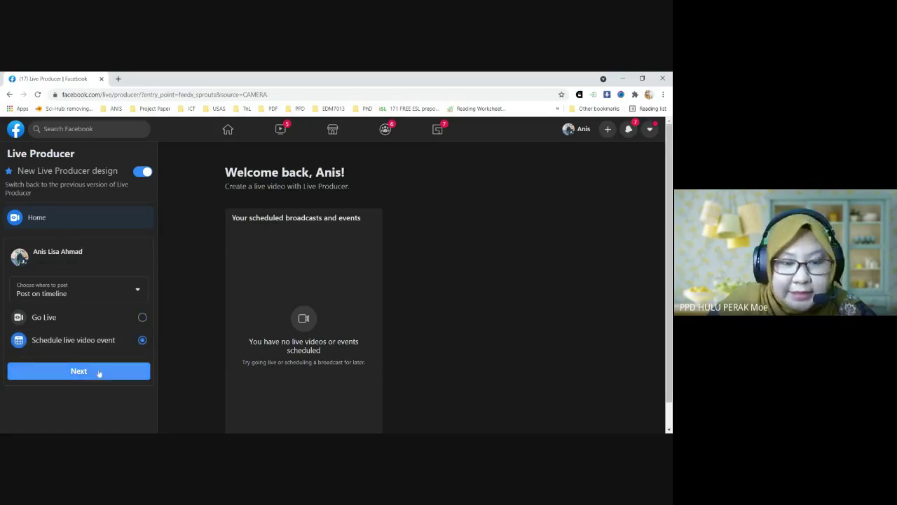
click(99, 372)
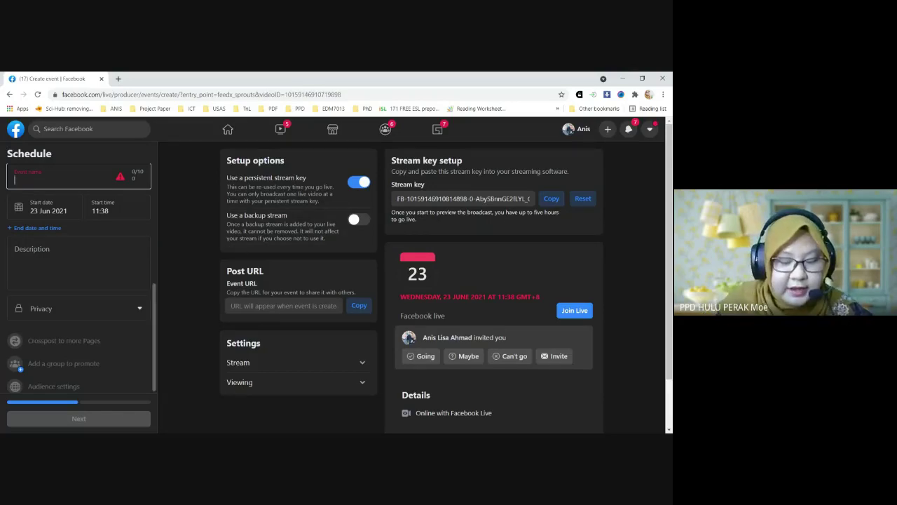
Enter the event name 'Bagaimana cara untuk menggunakan Blendspace', fixing typos along the way
text(Blend)
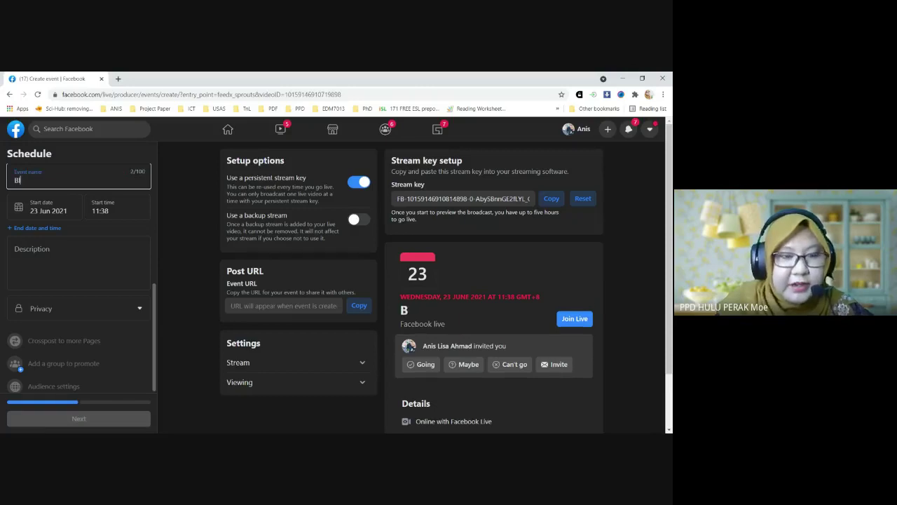
key(BackSpace)
key(BackSpace)
key(BackSpace)
key(BackSpace)
key(BackSpace)
text(Hot to)
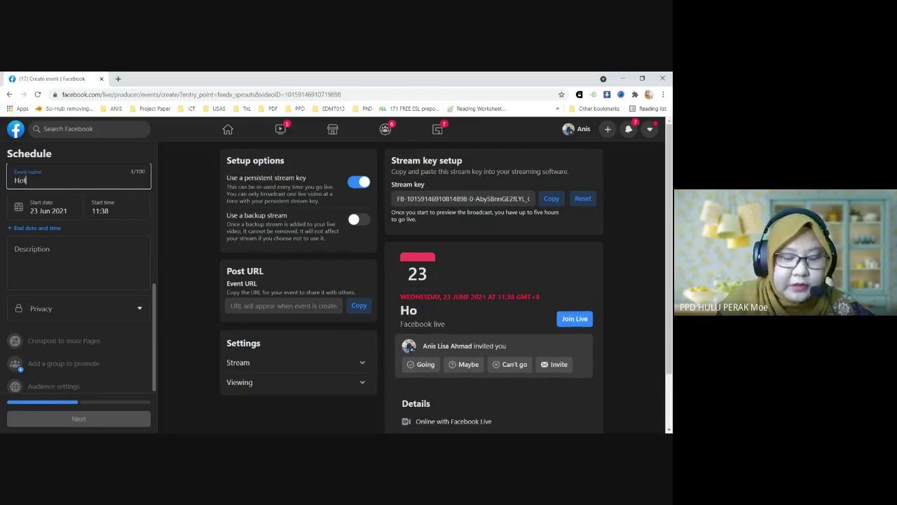
key(BackSpace)
key(BackSpace)
key(BackSpace)
key(BackSpace)
key(BackSpace)
key(BackSpace)
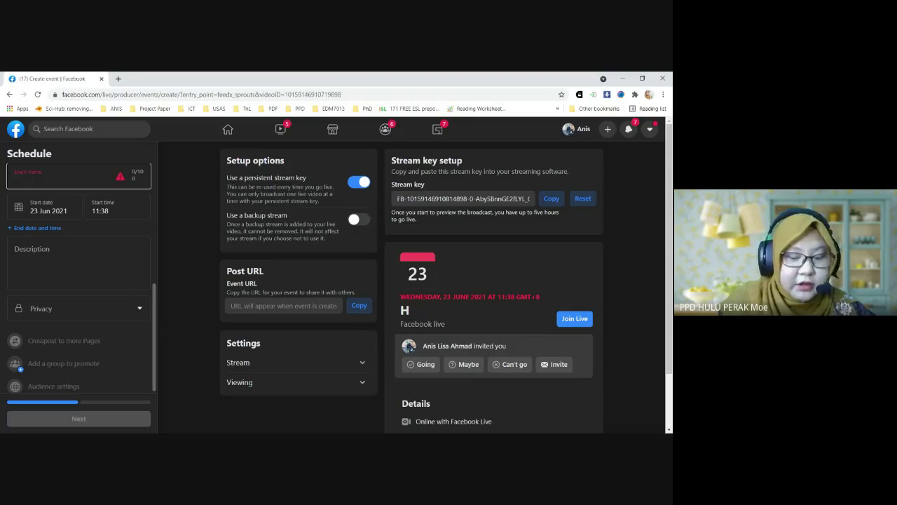
text(H)
key(BackSpace)
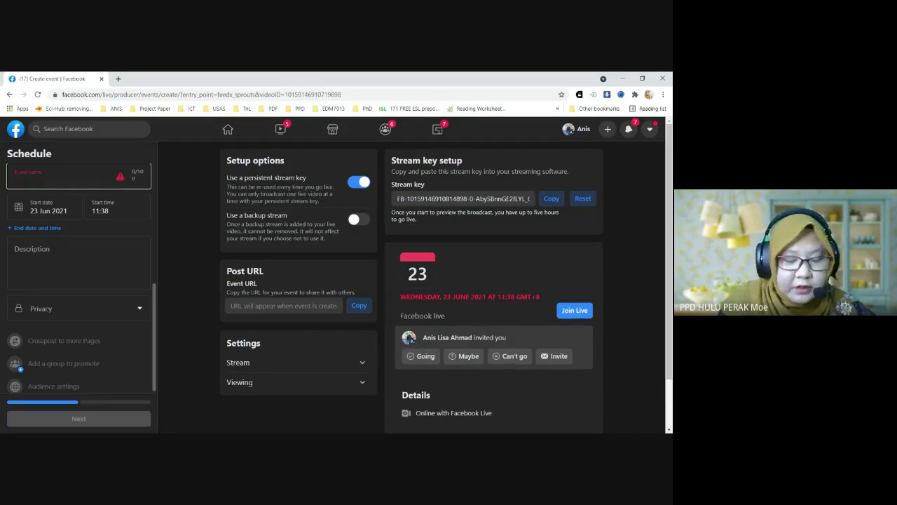
text(Bagaiama)
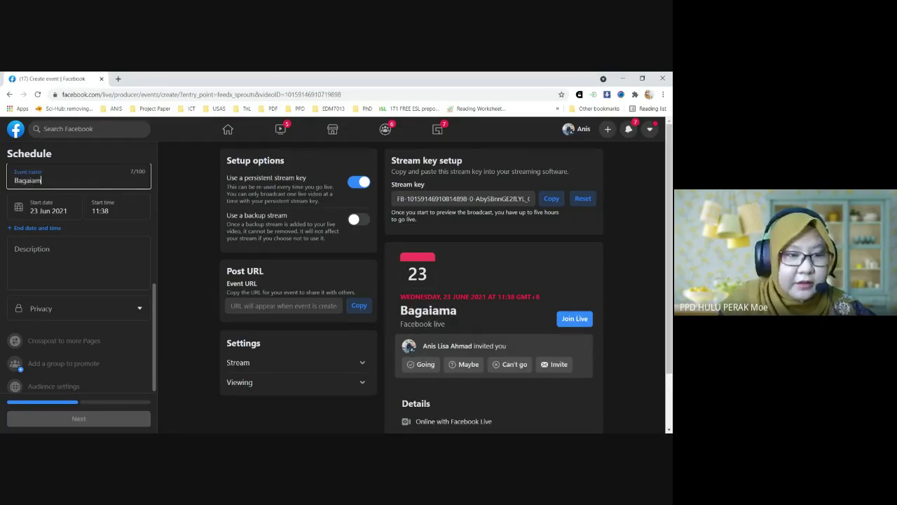
key(BackSpace)
key(BackSpace)
key(BackSpace)
text(mana cara untuk memo)
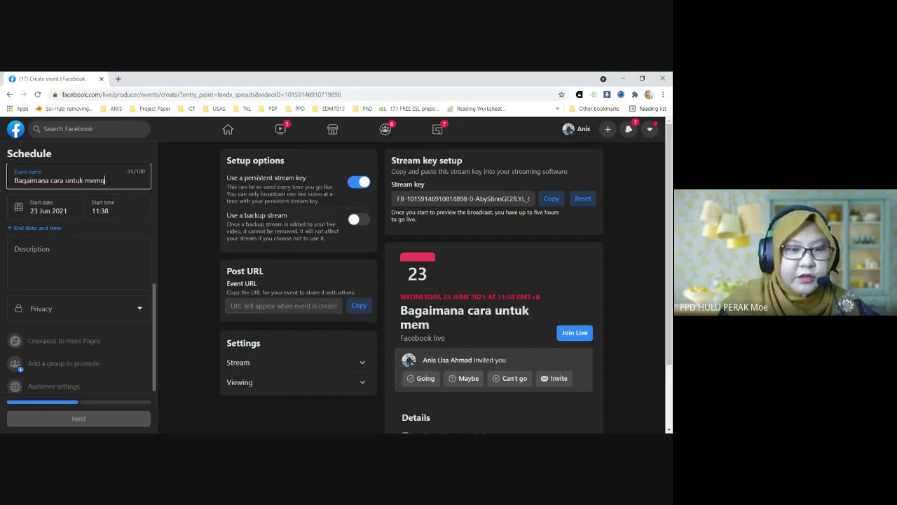
key(BackSpace)
text(ggun)
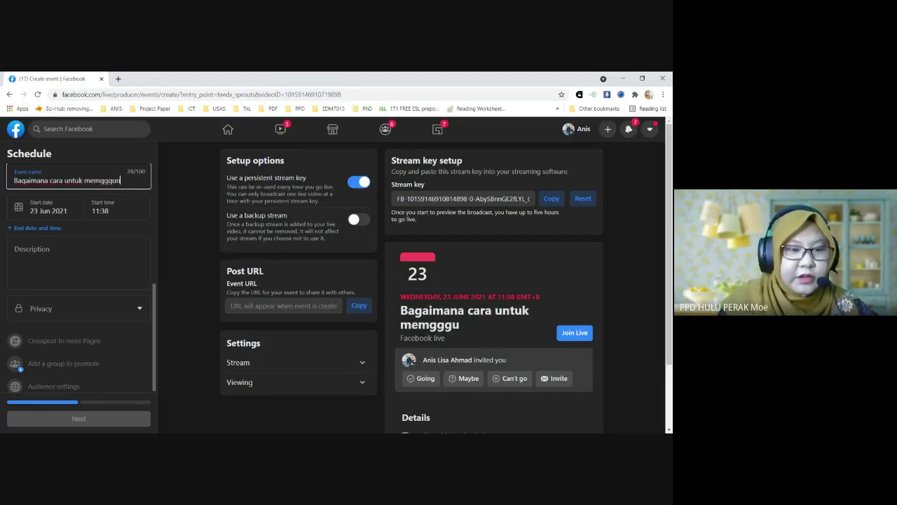
key(BackSpace)
key(BackSpace)
key(BackSpace)
key(BackSpace)
key(BackSpace)
text(nggunakan )
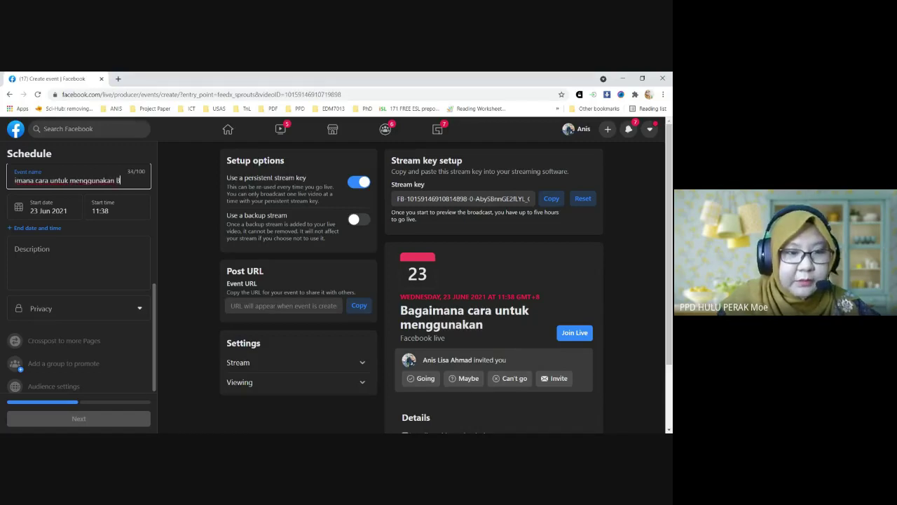
text(Blendspace)
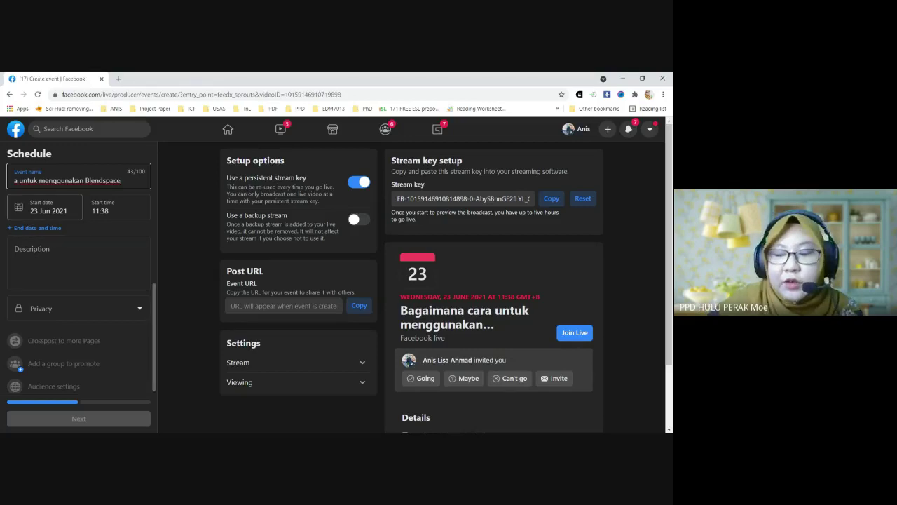
Set the start time to 16:00 and the description to 'Blendspace'
click(112, 211)
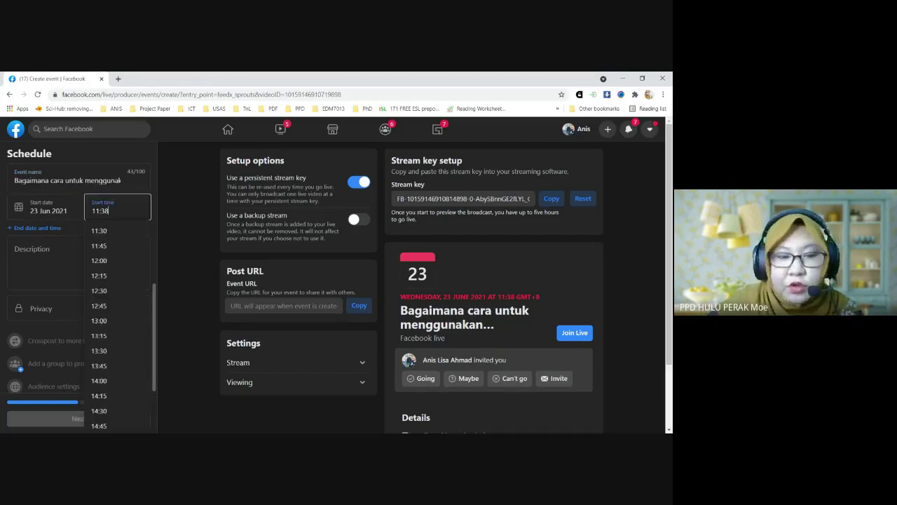
scroll(124, 309, down, 3)
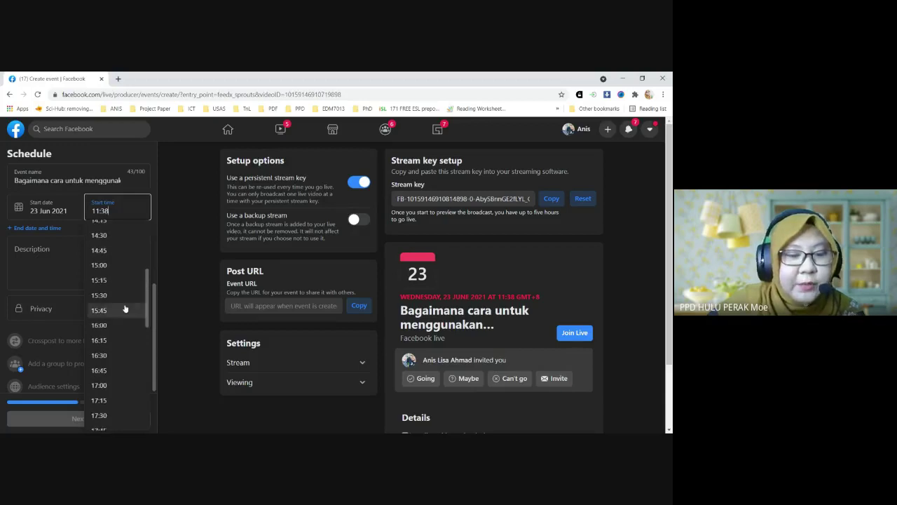
click(119, 332)
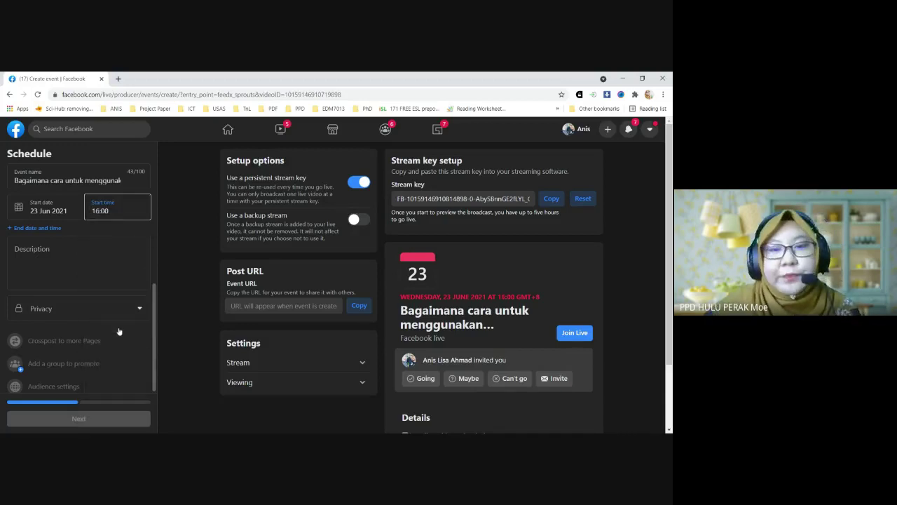
click(78, 263)
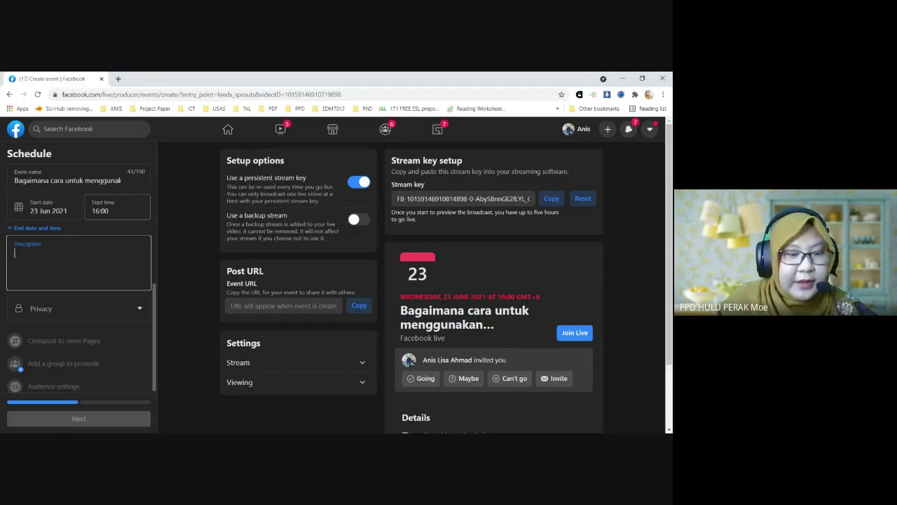
text(Bukan)
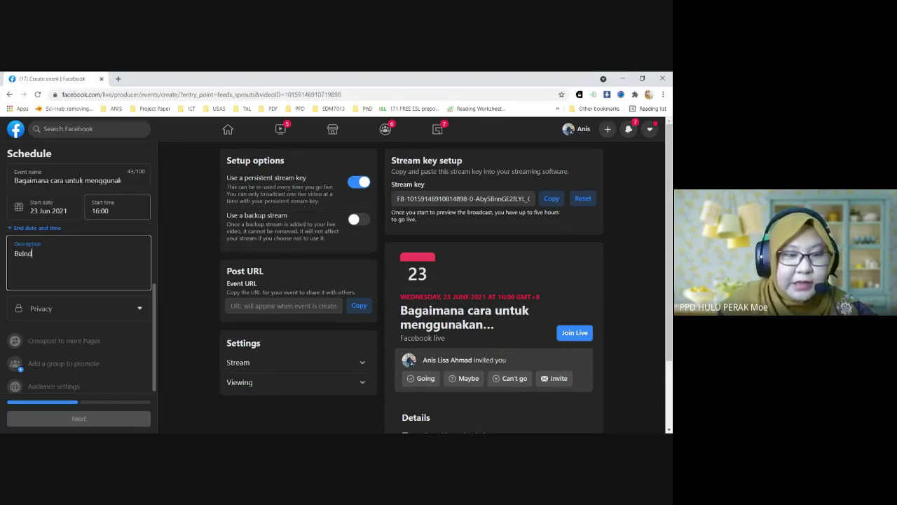
key(BackSpace)
key(BackSpace)
key(BackSpace)
key(BackSpace)
text(lends)
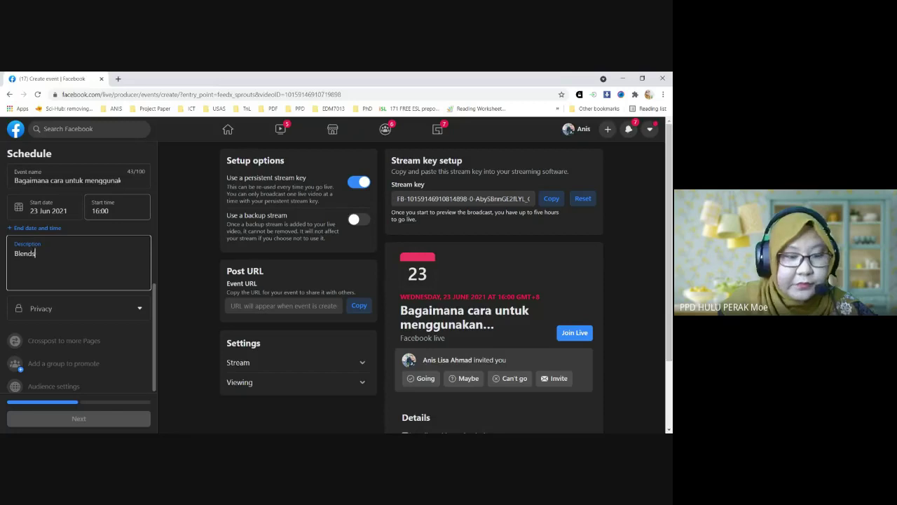
text(pace)
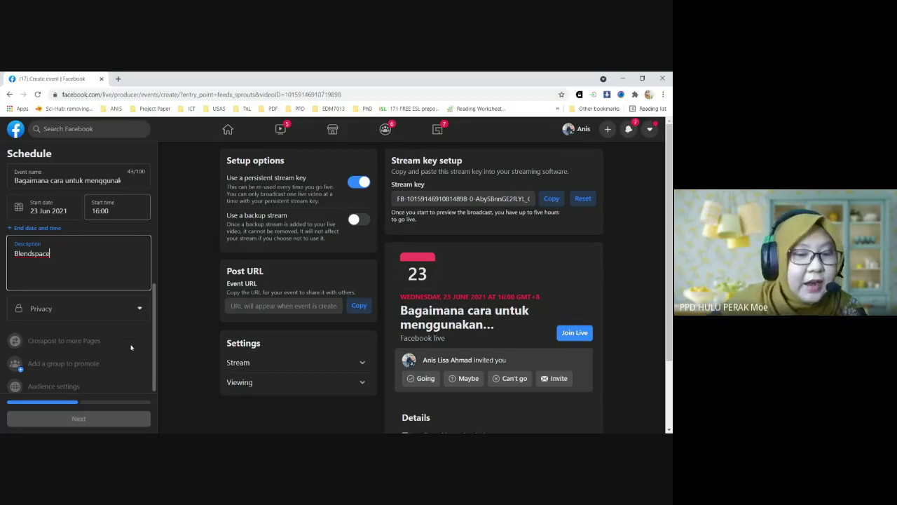
Make the event Private, visible to invitees only
click(140, 309)
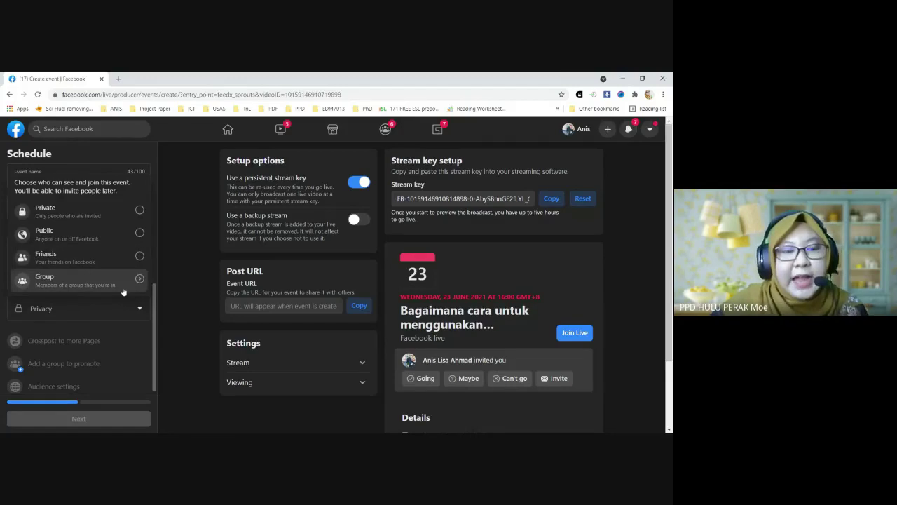
click(62, 212)
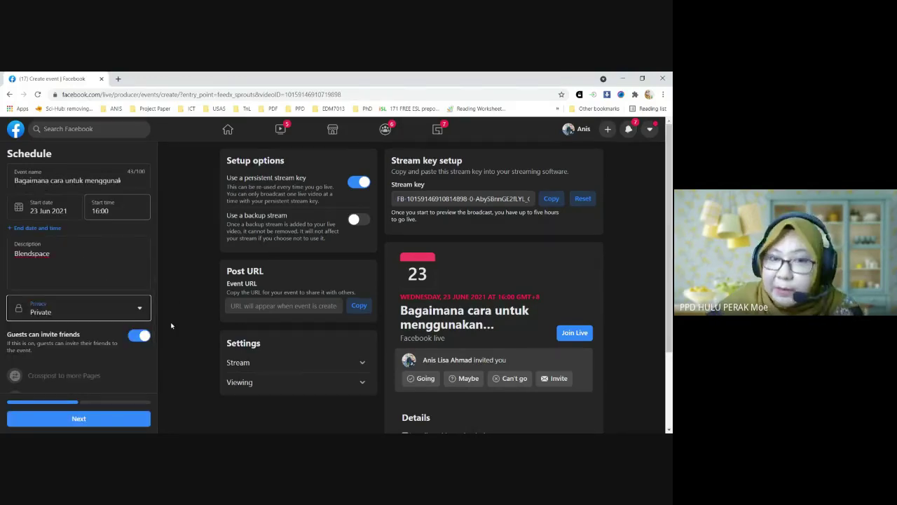
scroll(171, 325, down, 1)
scroll(118, 364, down, 1)
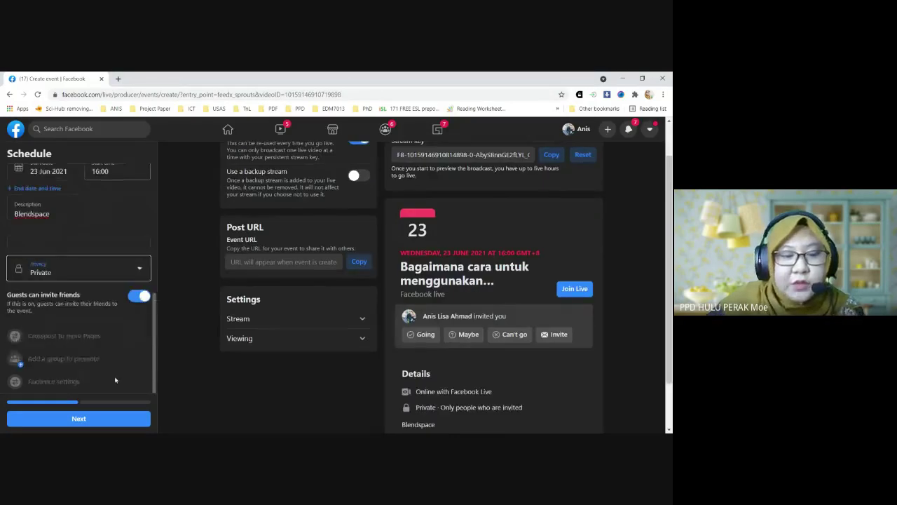
Use the snowy cabin illustration as cover, create the event, and dismiss the confirmation
click(107, 421)
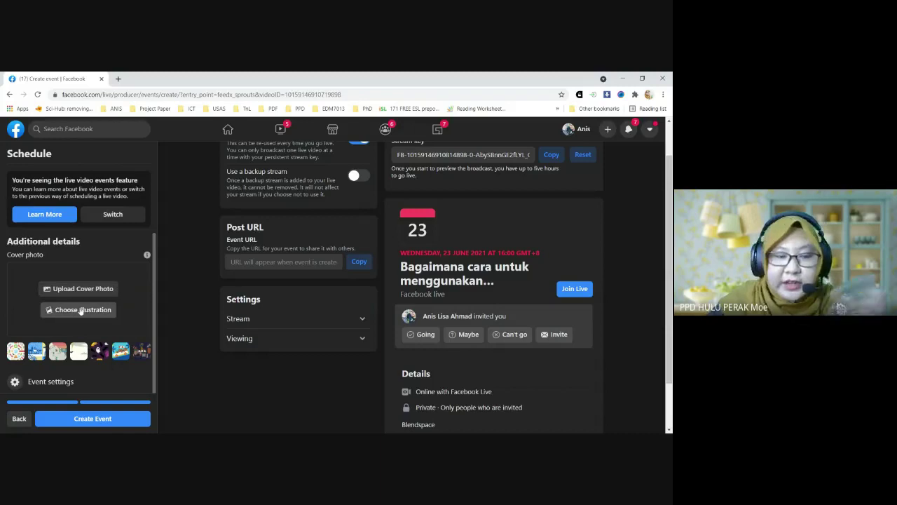
click(114, 356)
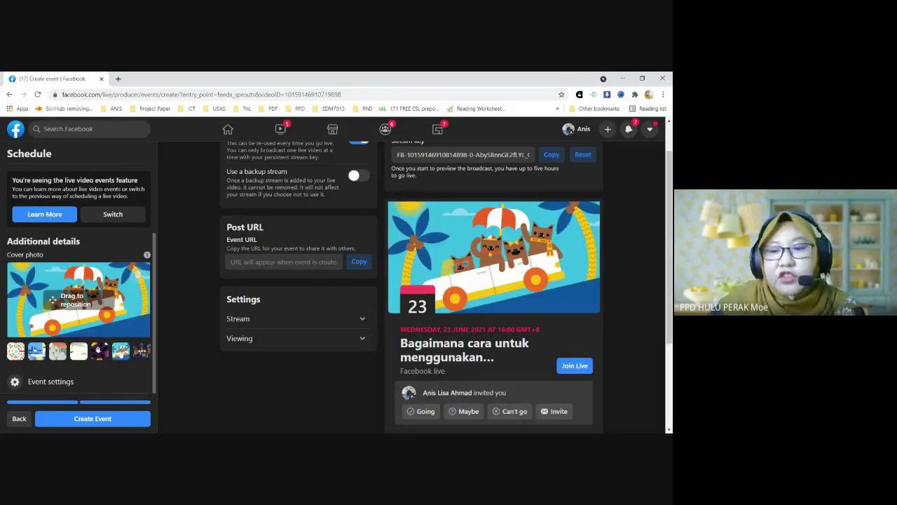
click(99, 351)
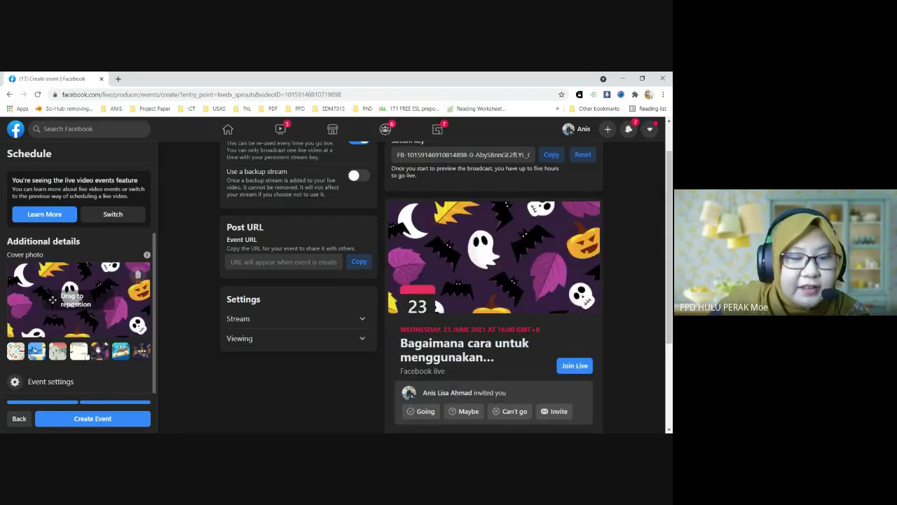
click(79, 350)
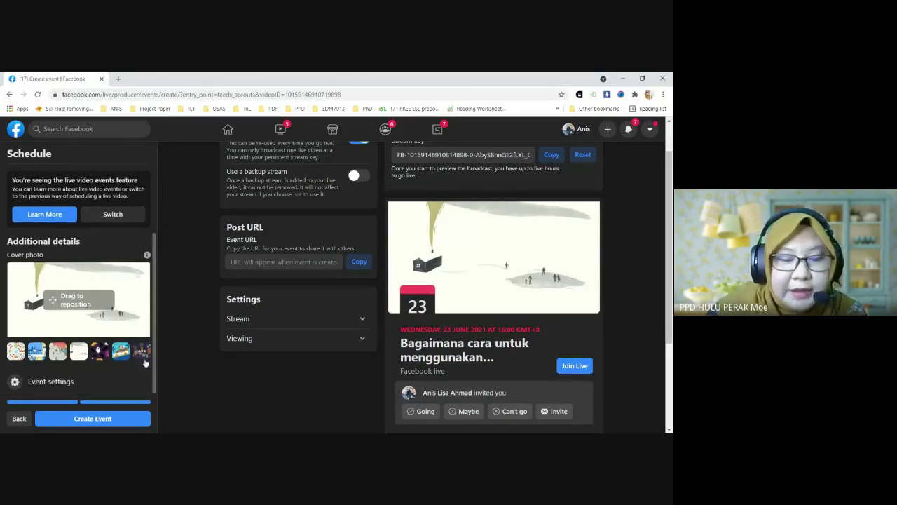
click(109, 420)
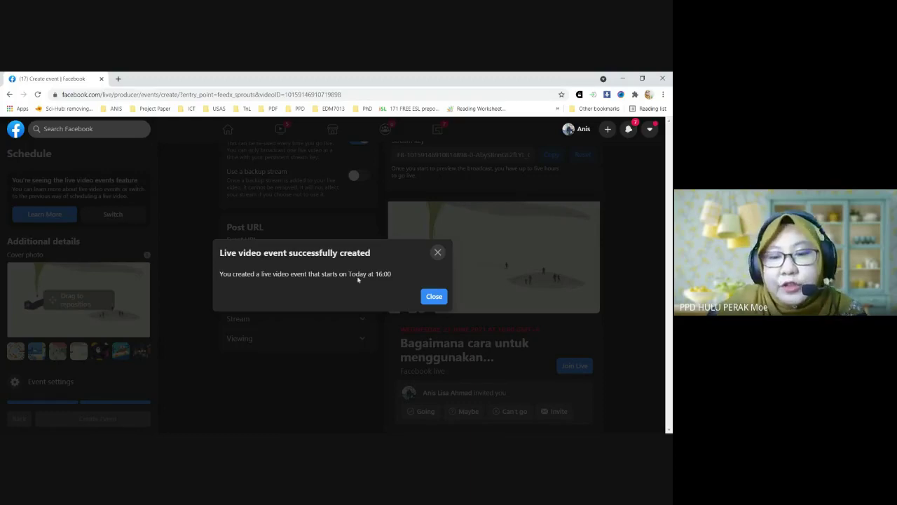
click(438, 253)
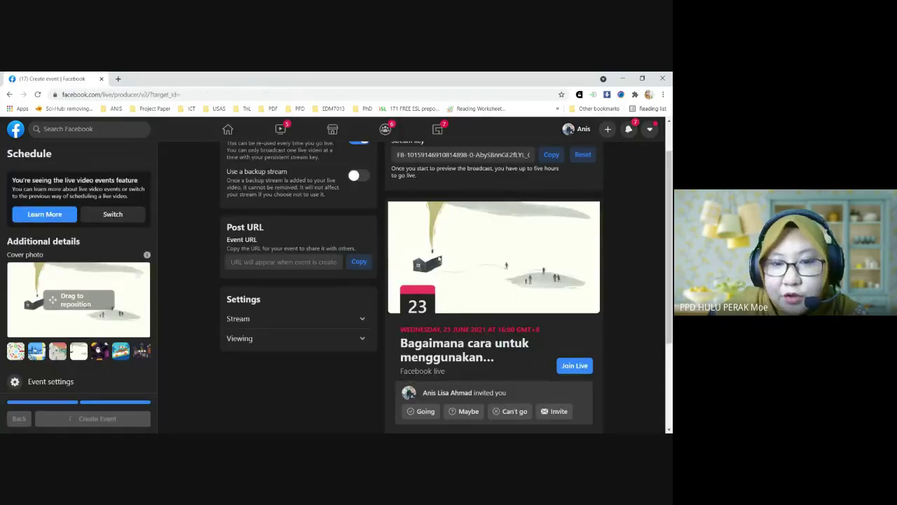
Dismiss the Live Producer welcome message, then view and close the scheduled Blendspace broadcast's options menu
click(400, 345)
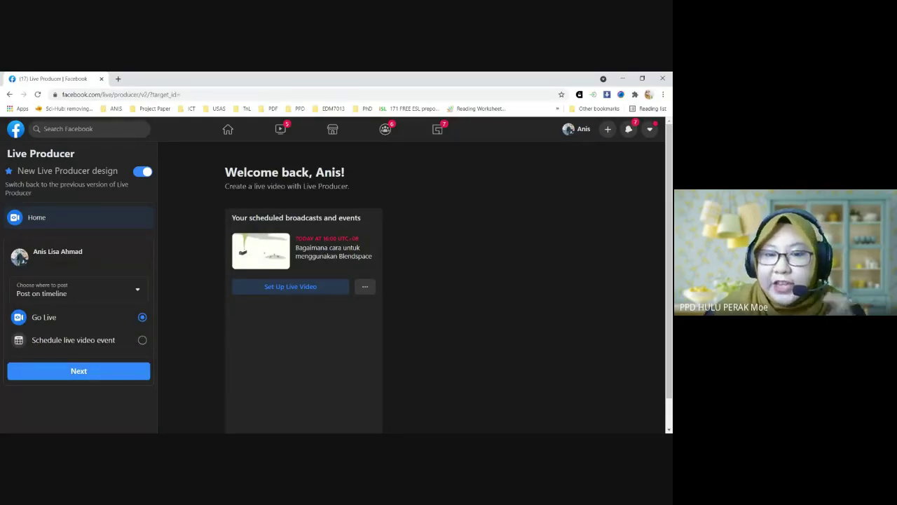
click(364, 286)
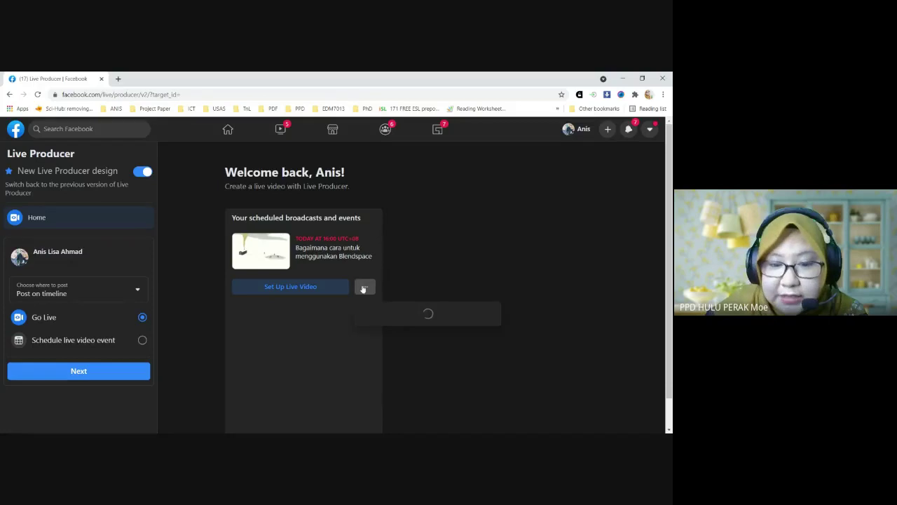
click(337, 321)
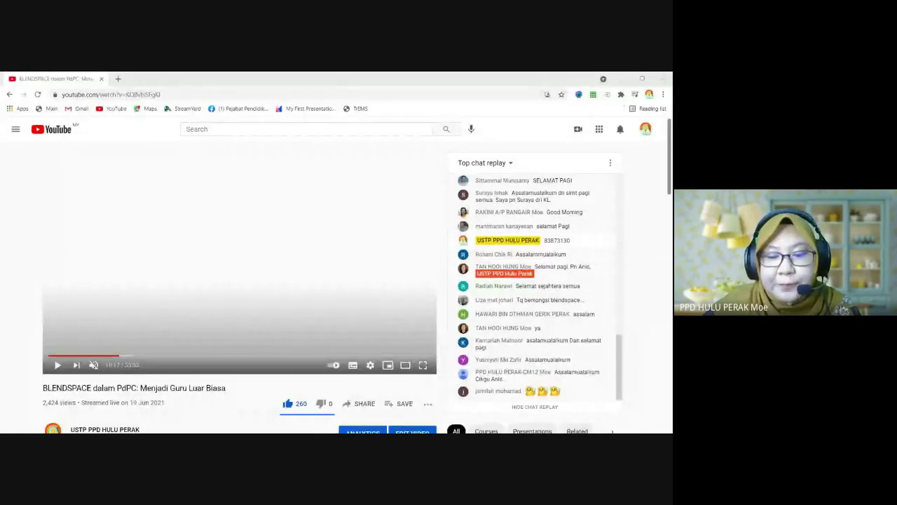
Go to Your channel from the avatar menu and open Manage Videos in YouTube Studio's Channel content
click(645, 131)
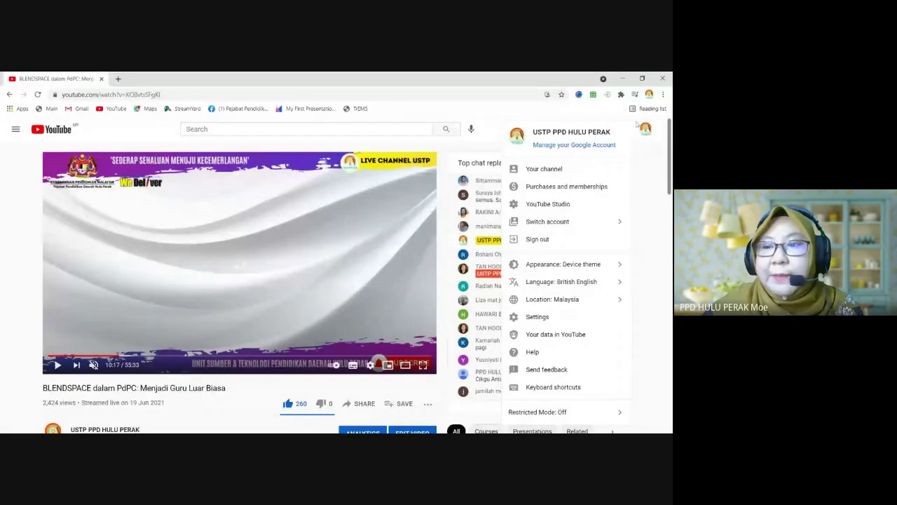
click(554, 169)
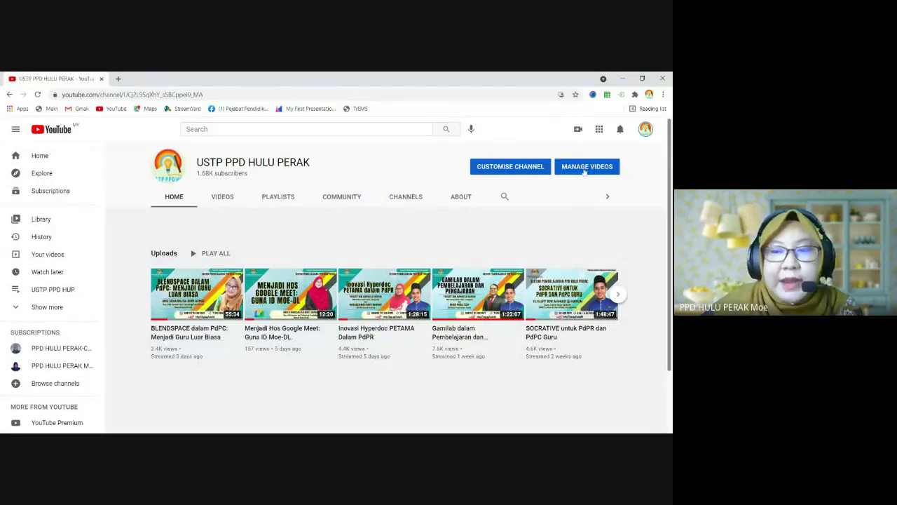
click(584, 166)
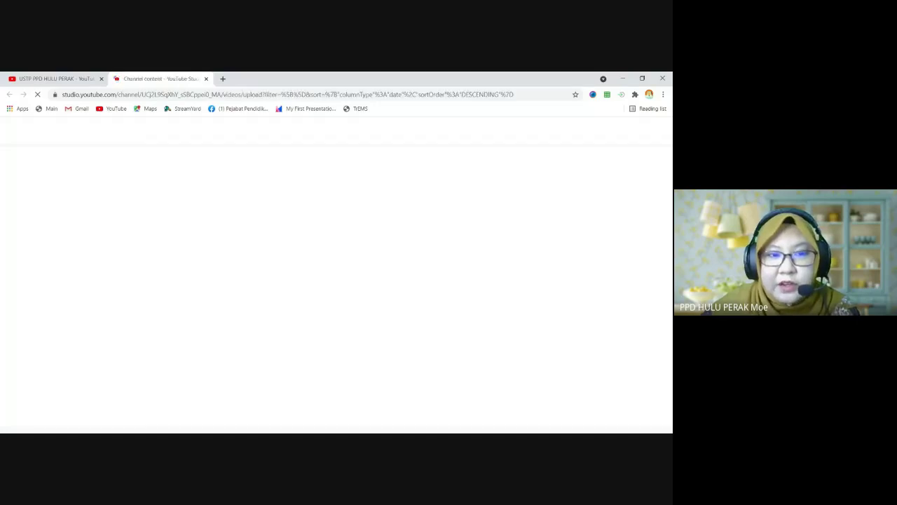
scroll(389, 295, down, 3)
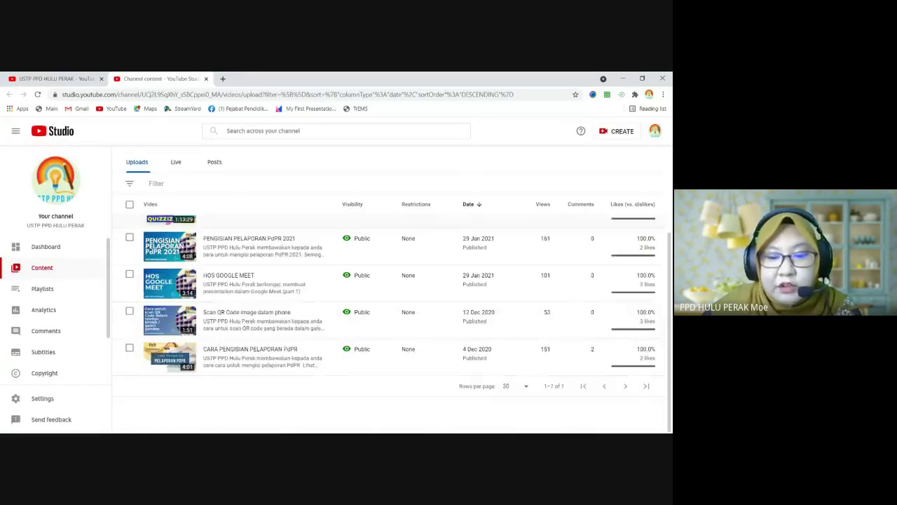
scroll(474, 326, up, 3)
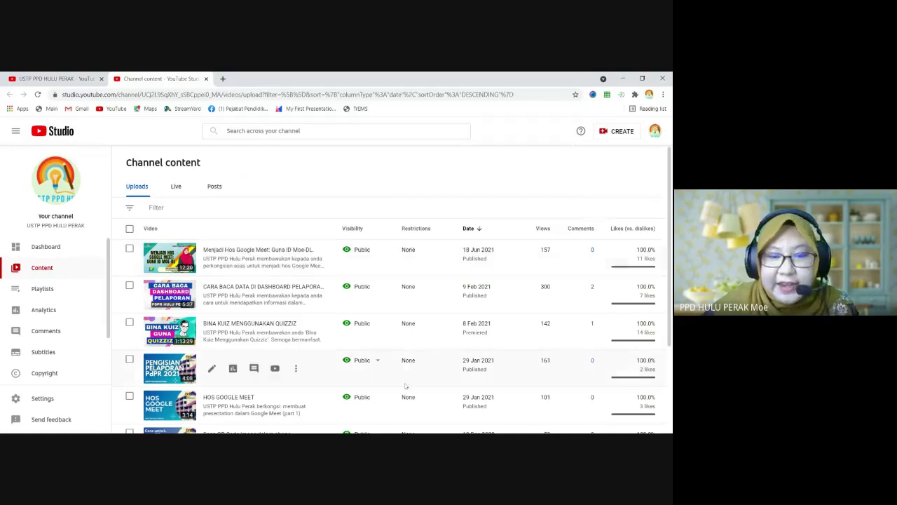
List past streams on the Live tab, zoomed in, and read the Copyright claim restrictions on 28 and 22 Apr
click(178, 188)
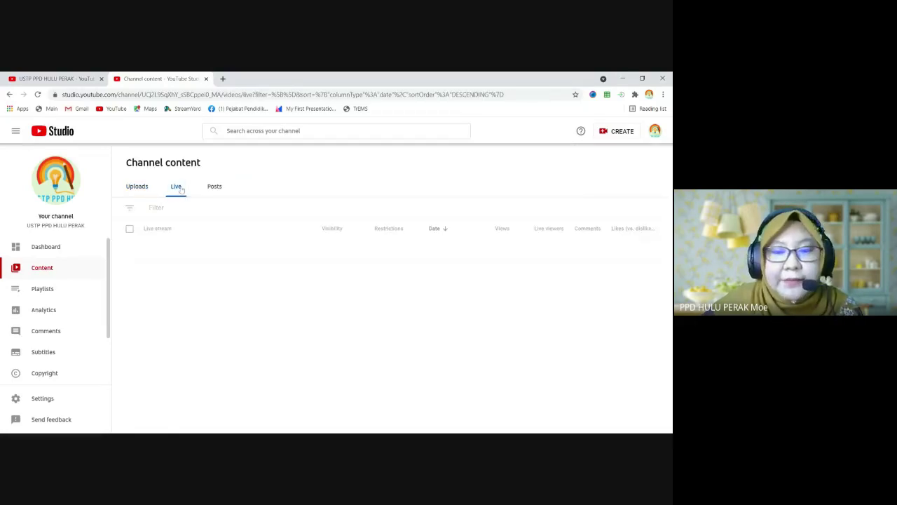
scroll(463, 320, down, 2)
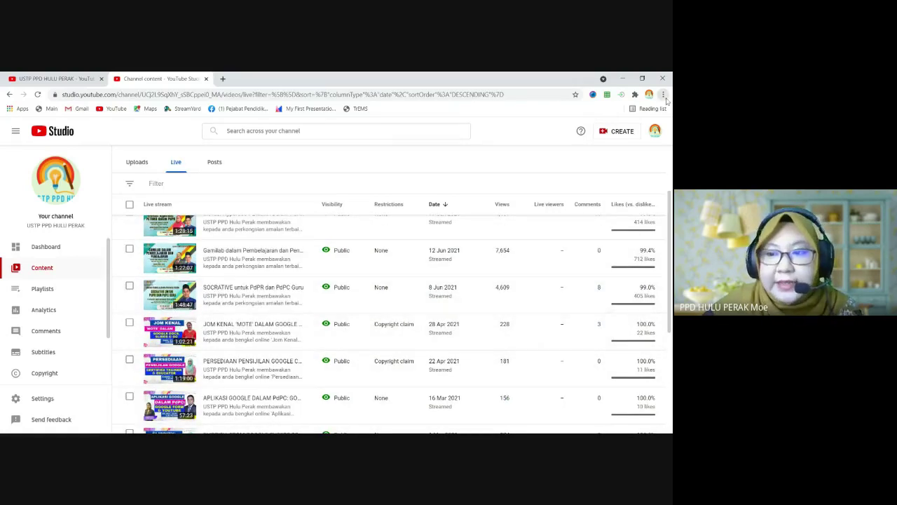
key(ctrl+plus)
key(ctrl+plus)
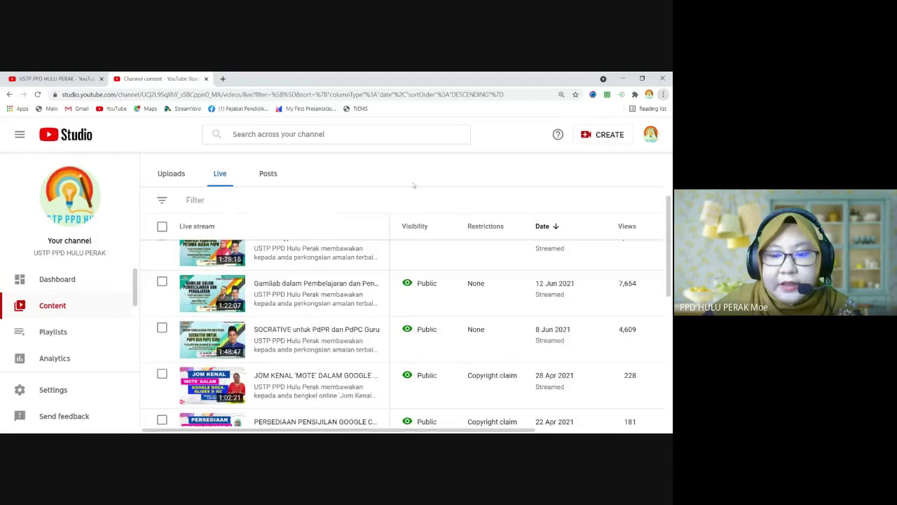
scroll(421, 245, down, 1)
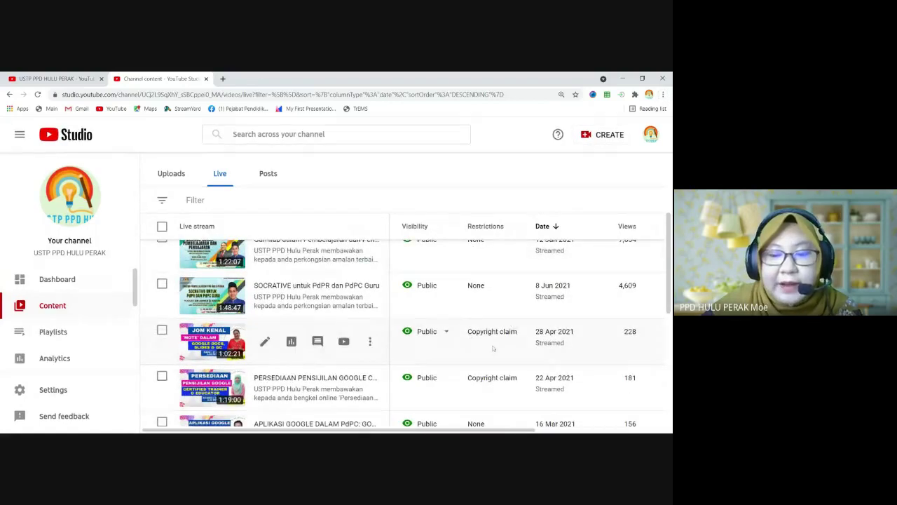
mouse_move(512, 339)
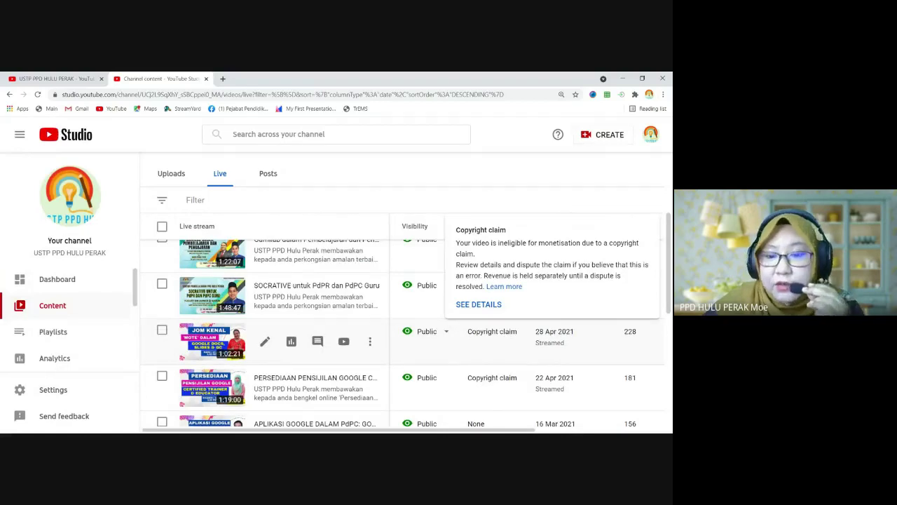
scroll(404, 330, down, 1)
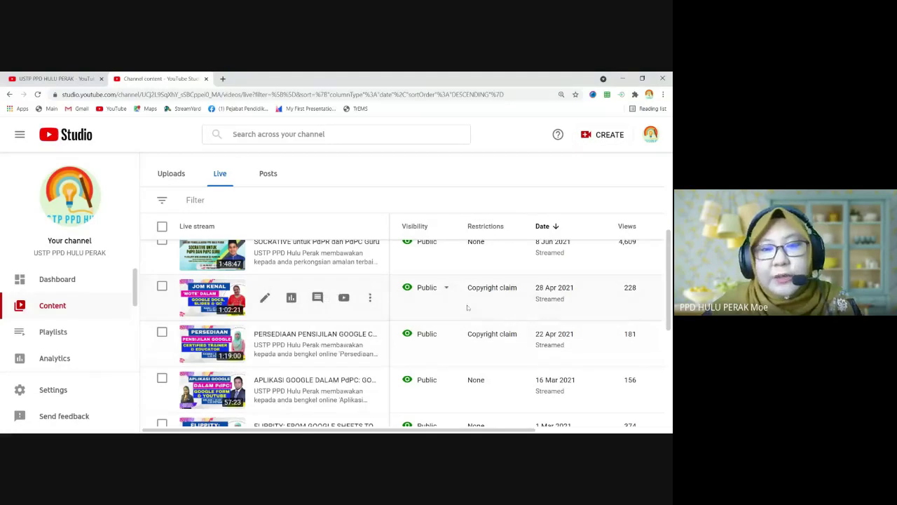
mouse_move(492, 289)
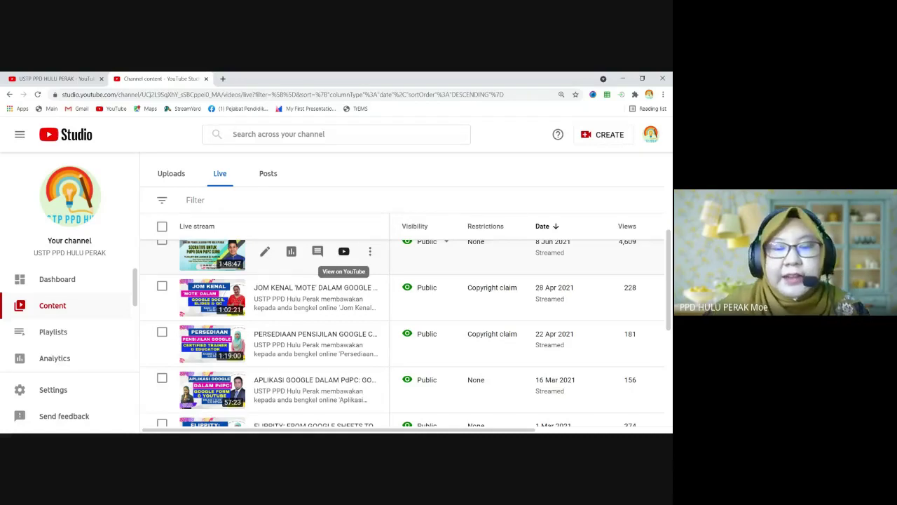
click(265, 299)
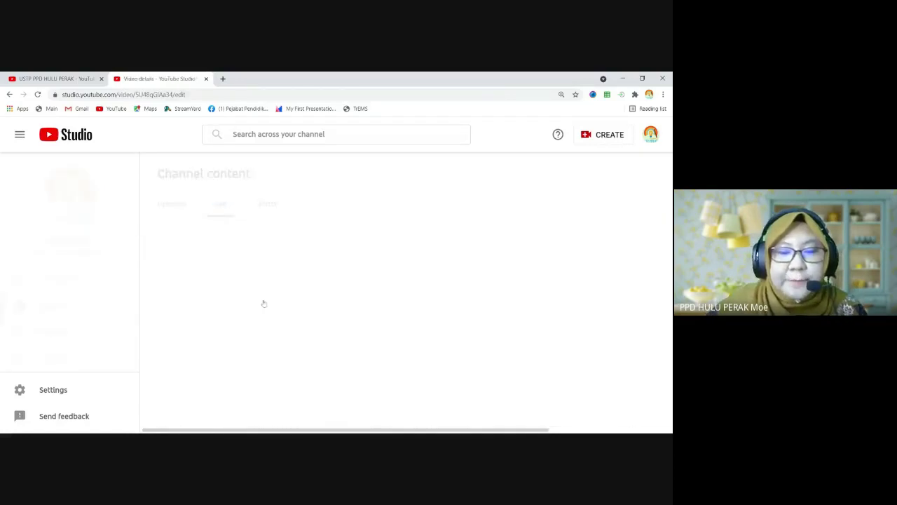
scroll(268, 302, down, 3)
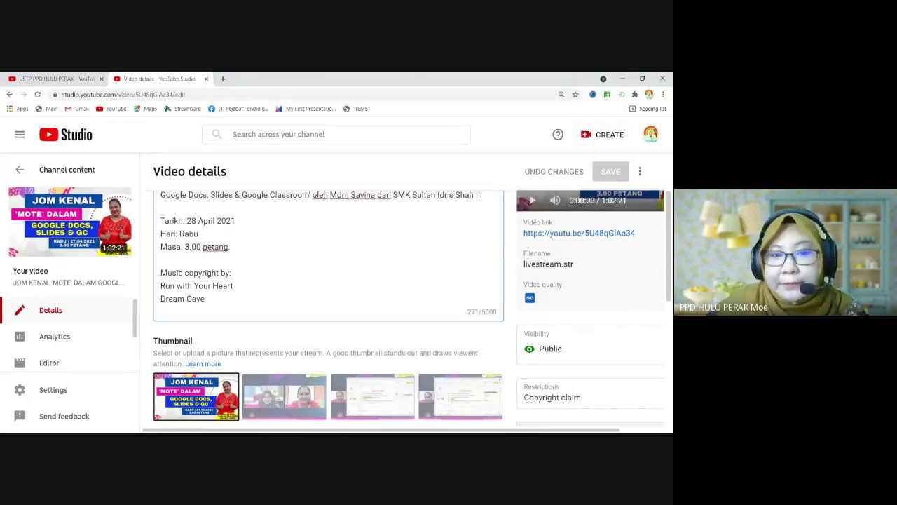
scroll(413, 305, up, 1)
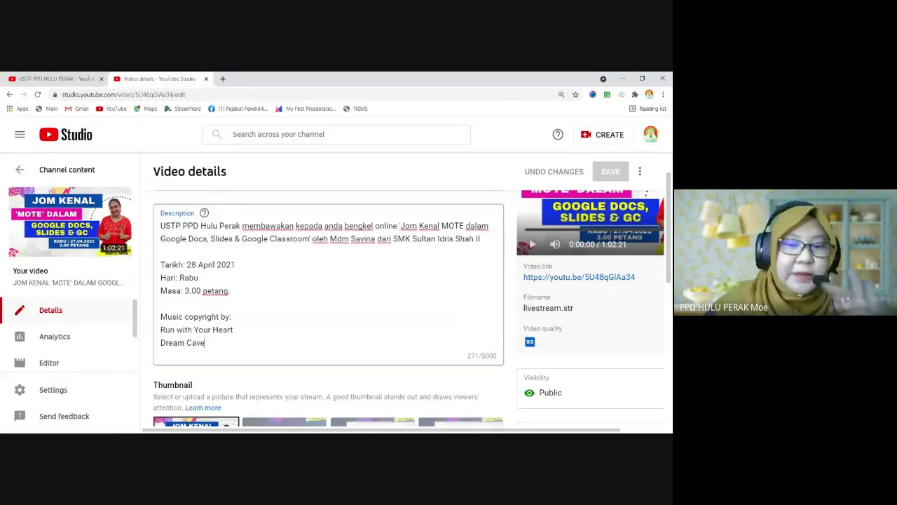
click(20, 169)
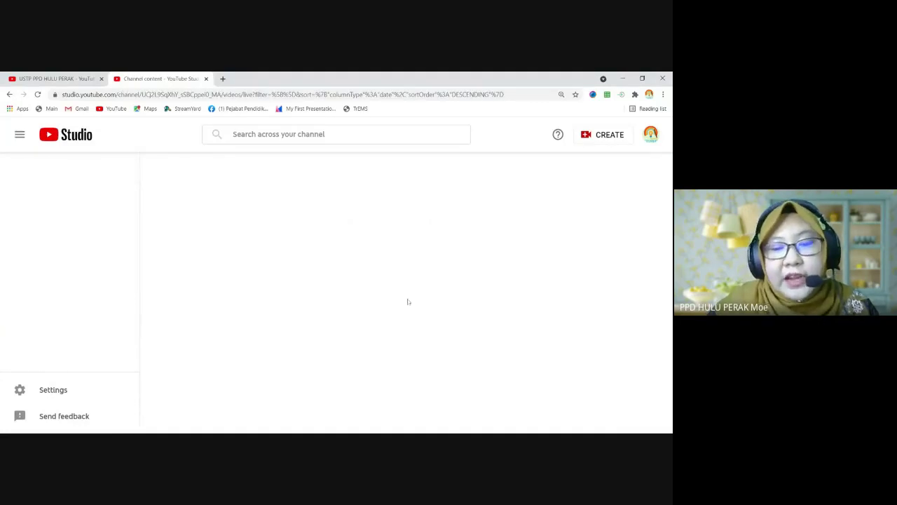
scroll(408, 302, down, 4)
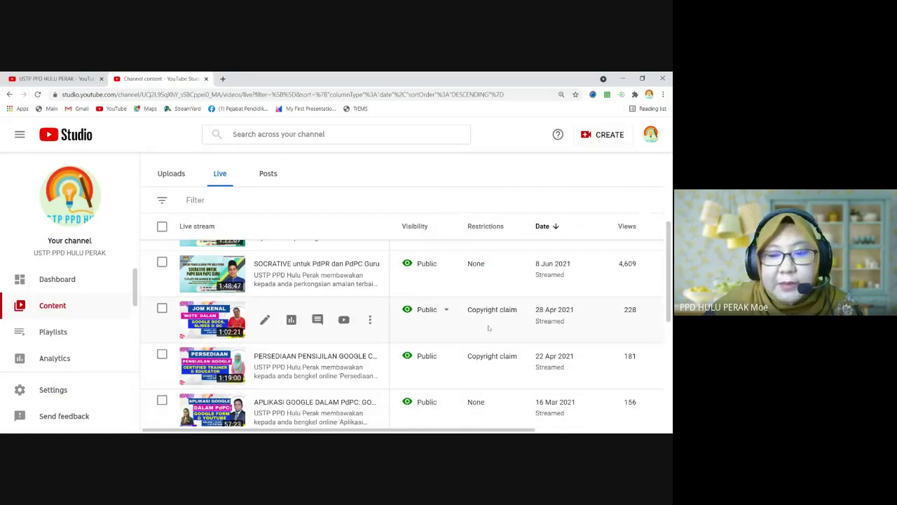
mouse_move(483, 327)
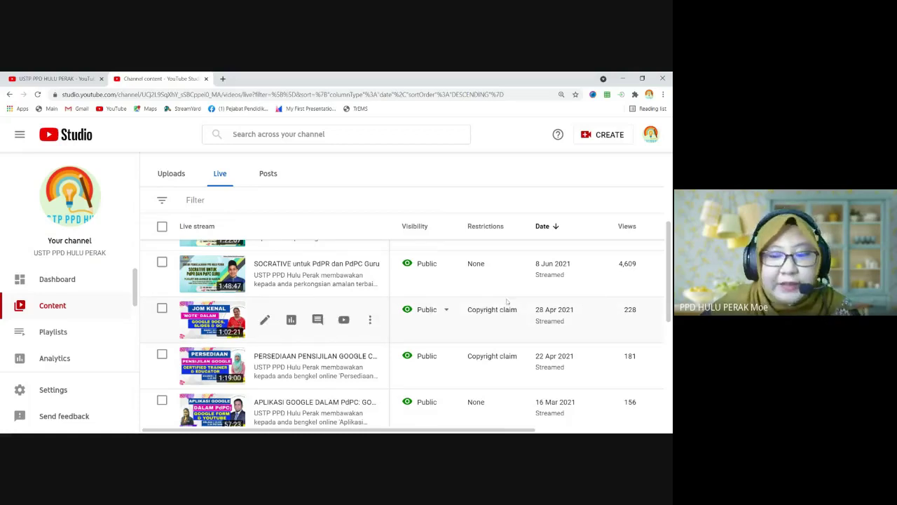
mouse_move(503, 317)
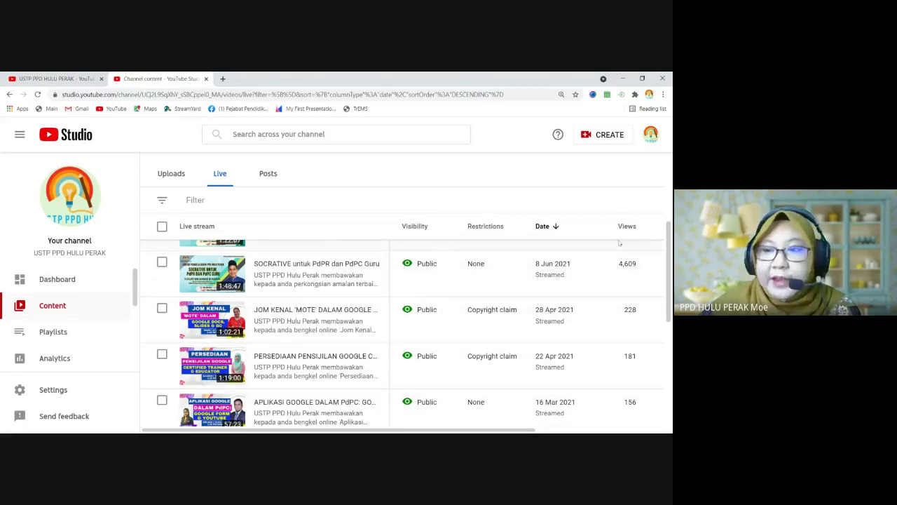
key(ctrl+minus)
key(ctrl+minus)
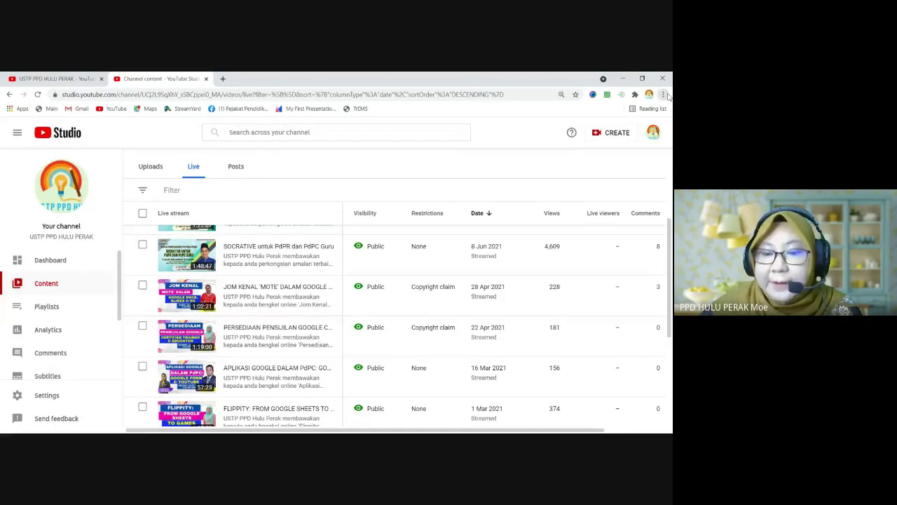
scroll(399, 299, up, 3)
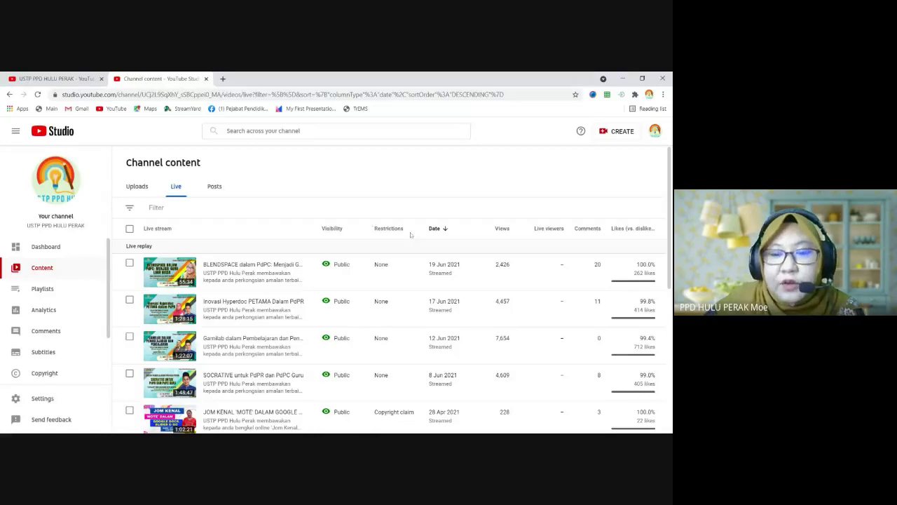
scroll(316, 347, down, 1)
mouse_move(387, 376)
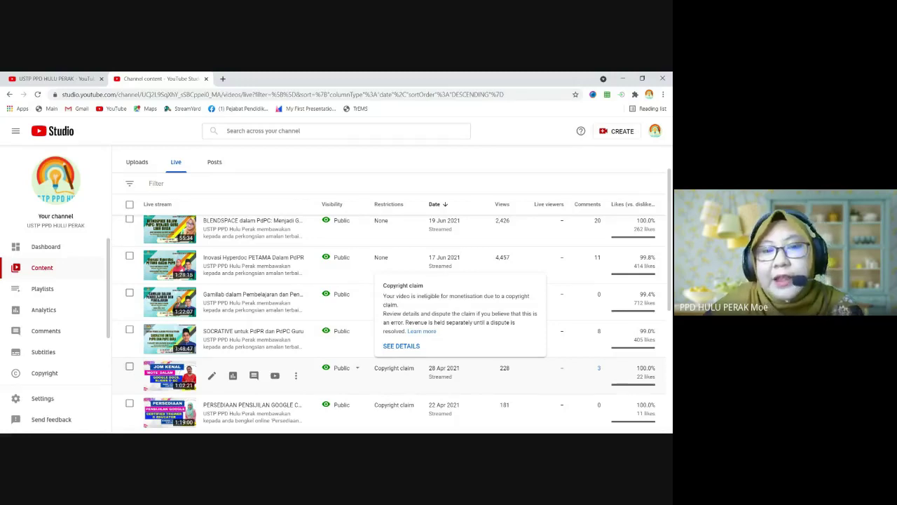
Change the 28 Apr 2021 live stream's visibility from Public to Private and save it
click(351, 369)
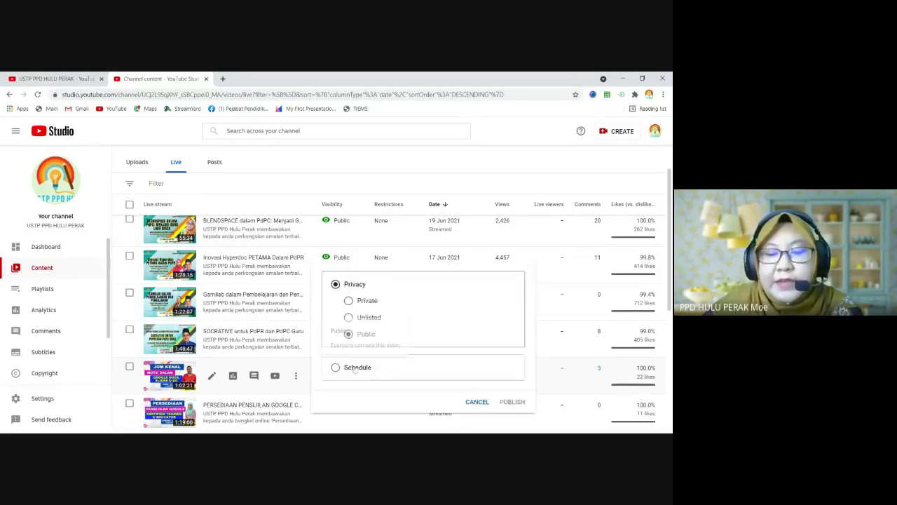
click(354, 302)
click(512, 401)
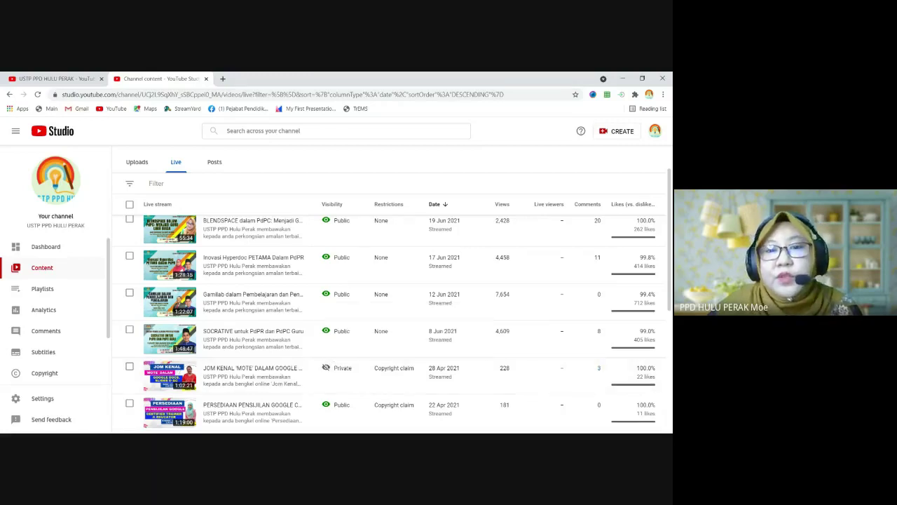
key(alt+Tab)
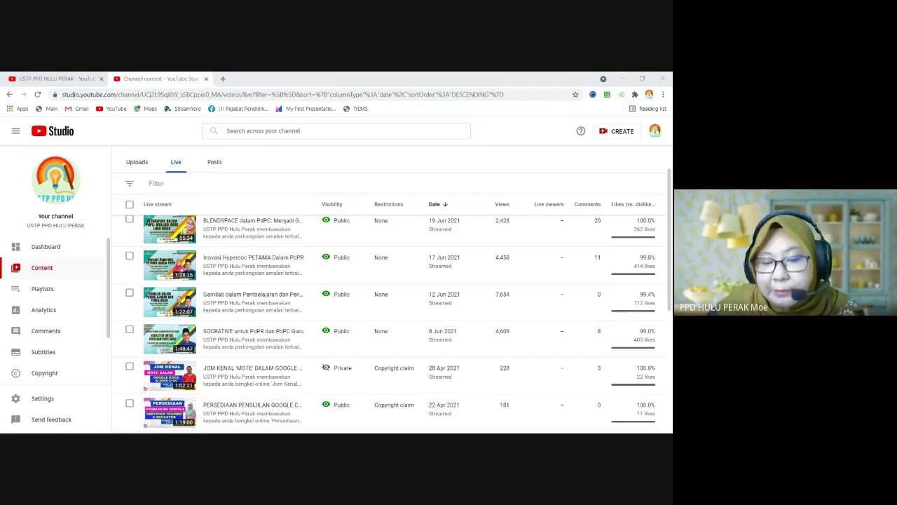
mouse_move(394, 407)
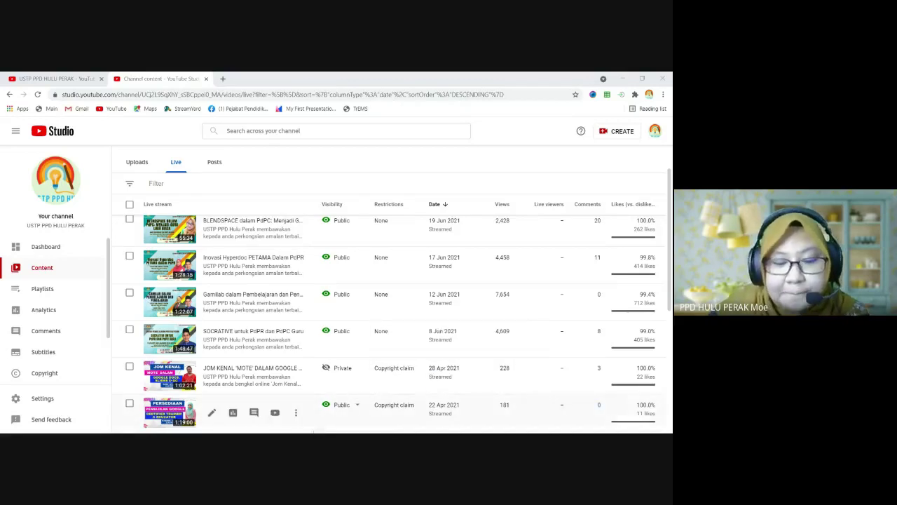